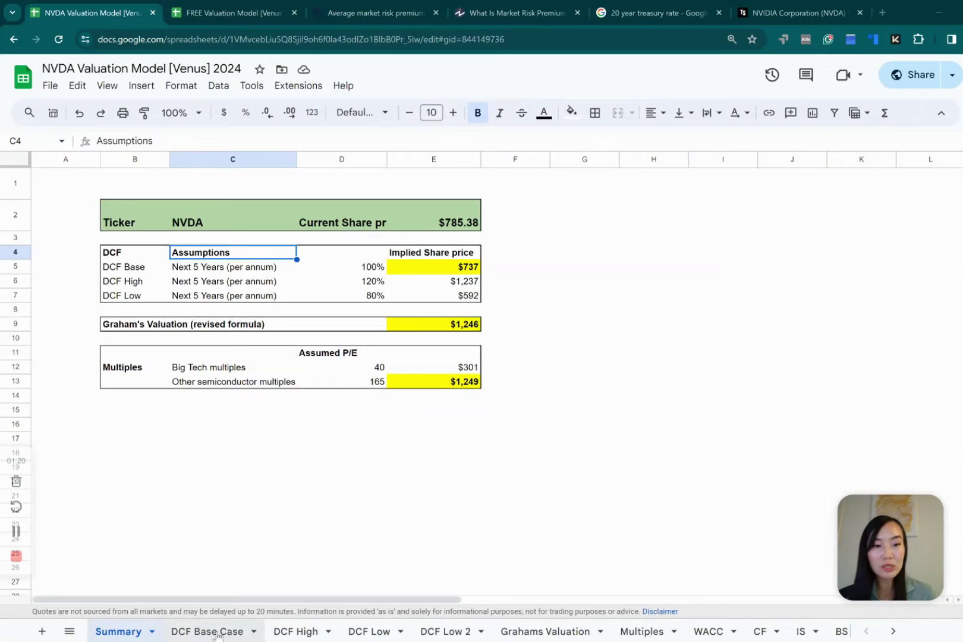
Step: Open the DCF Base Case sheet and scroll across its columns
{"action": "left_click", "coordinate": [218, 632]}
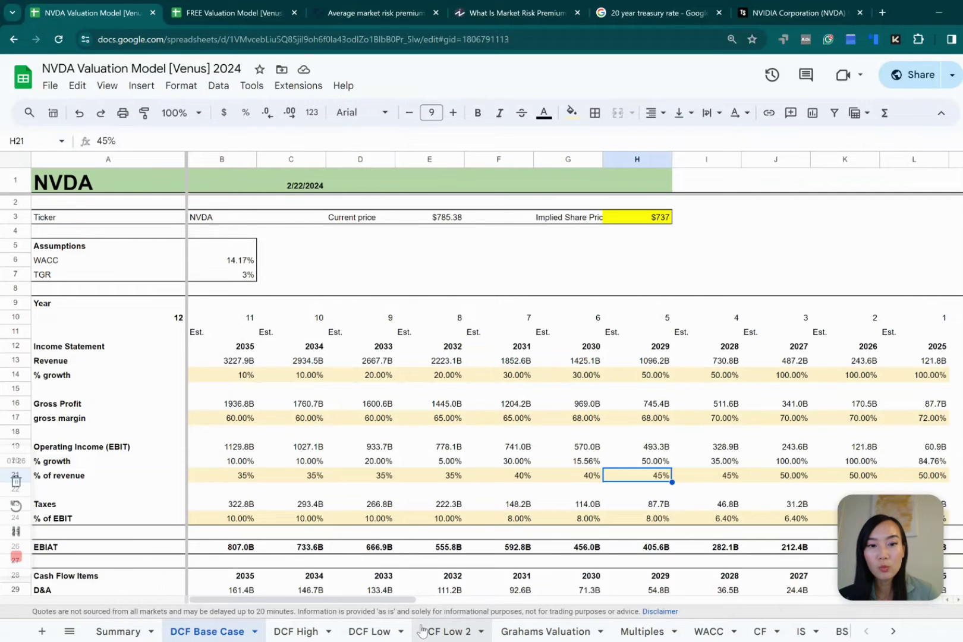
{"action": "scroll", "coordinate": [415, 600], "scroll_direction": "right", "scroll_amount": 1}
{"action": "left_click_drag", "start_coordinate": [414, 600], "coordinate": [313, 601]}
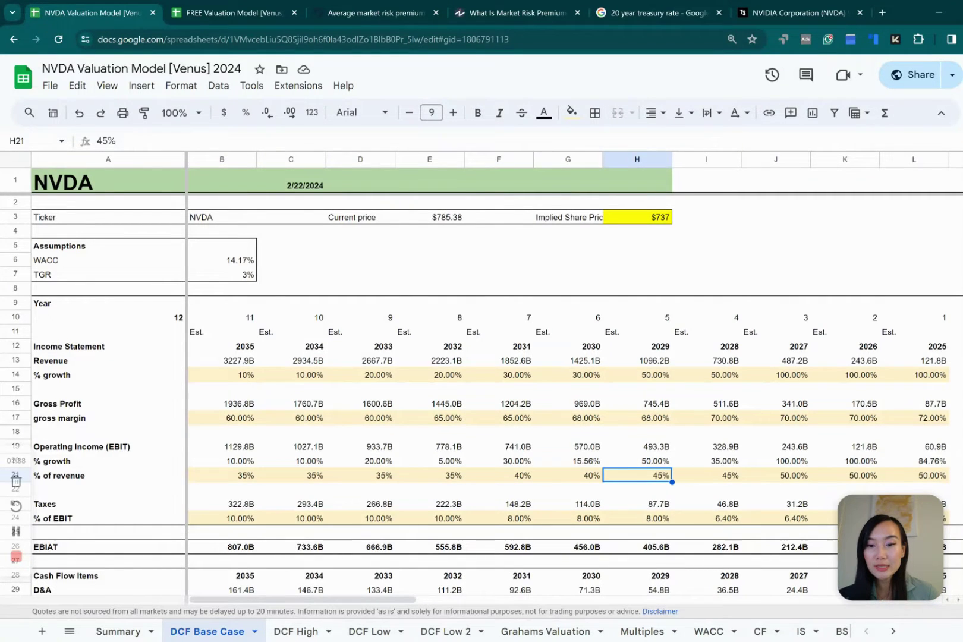
Step: Look through the IS, BS and CF data sheets in turn
{"action": "left_click", "coordinate": [799, 635]}
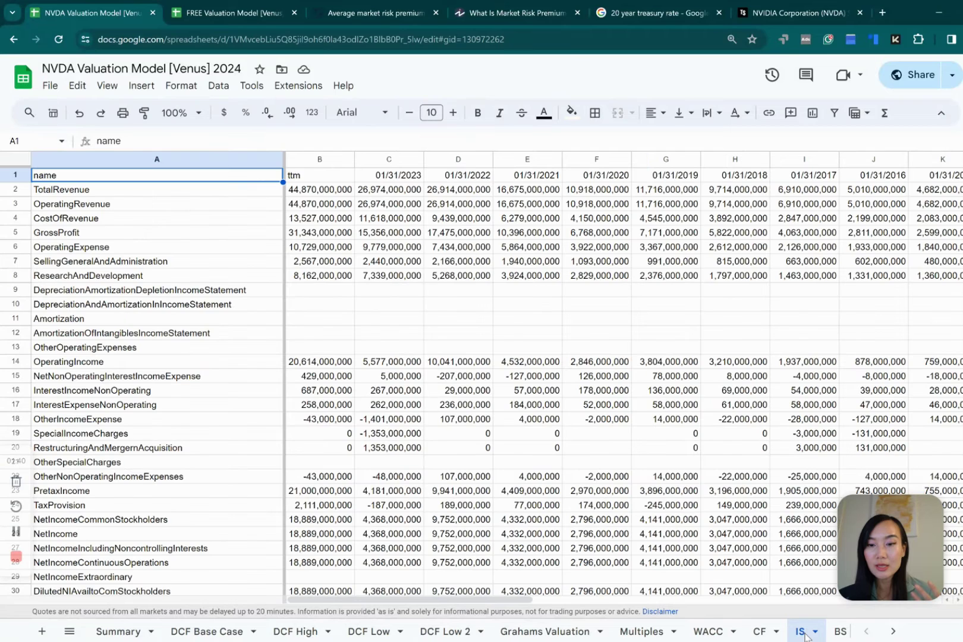
{"action": "left_click", "coordinate": [839, 630]}
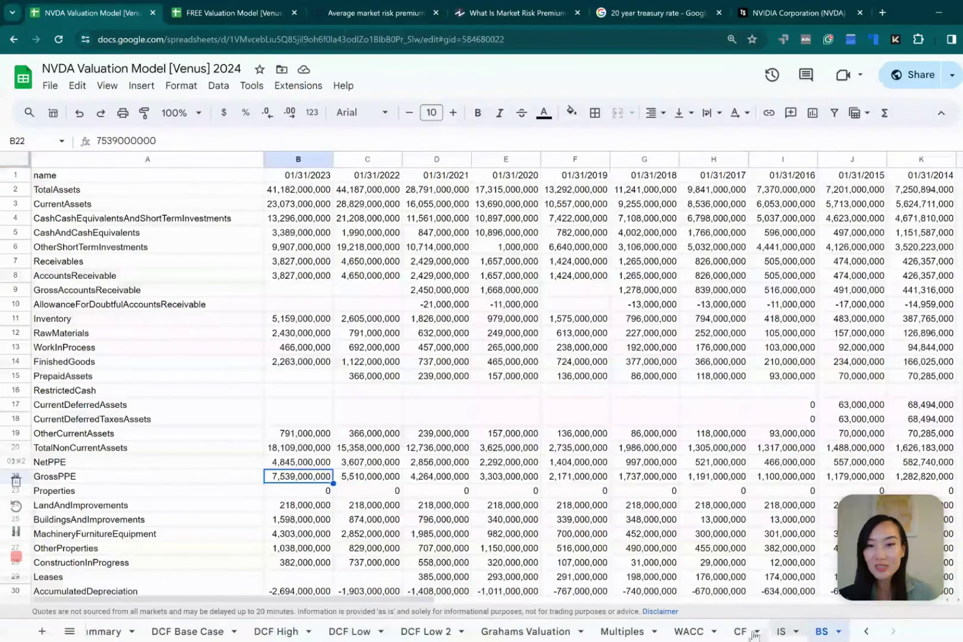
{"action": "left_click", "coordinate": [743, 631]}
{"action": "scroll", "coordinate": [761, 555], "scroll_direction": "up", "scroll_amount": 10}
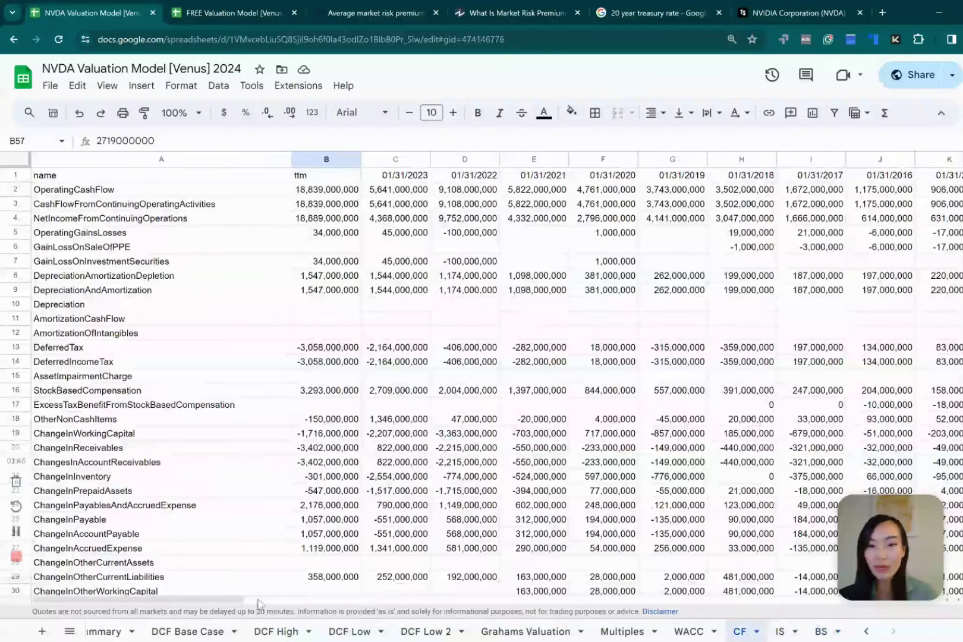
{"action": "left_click", "coordinate": [216, 621]}
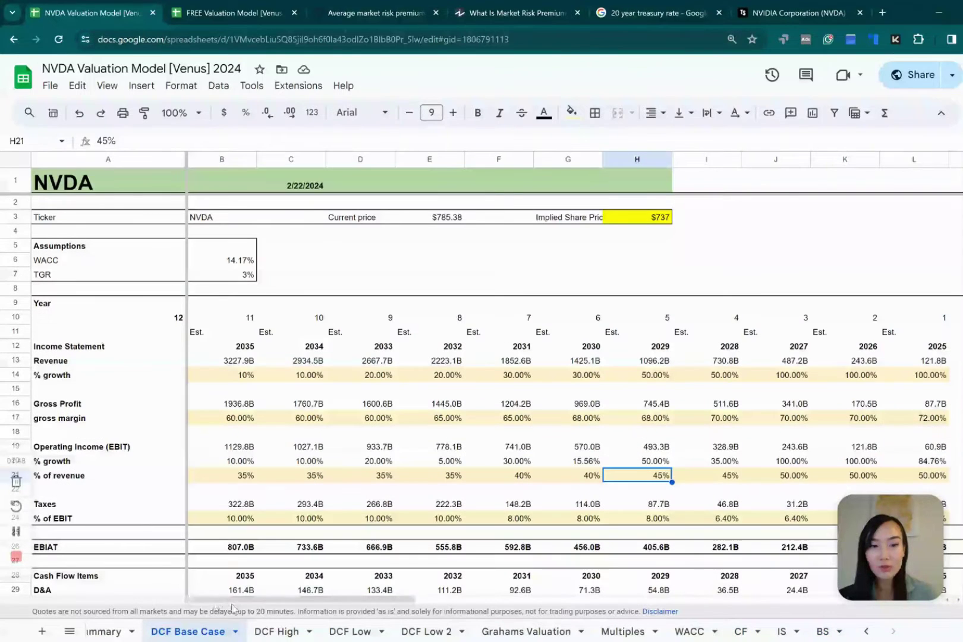
{"action": "left_click_drag", "start_coordinate": [238, 604], "coordinate": [831, 586]}
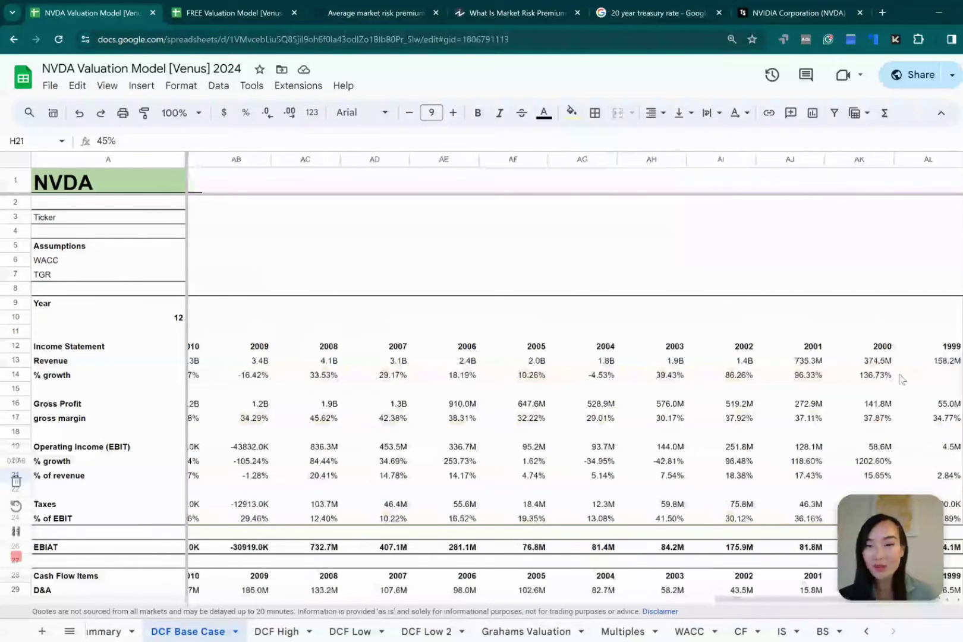
{"action": "left_click", "coordinate": [945, 366]}
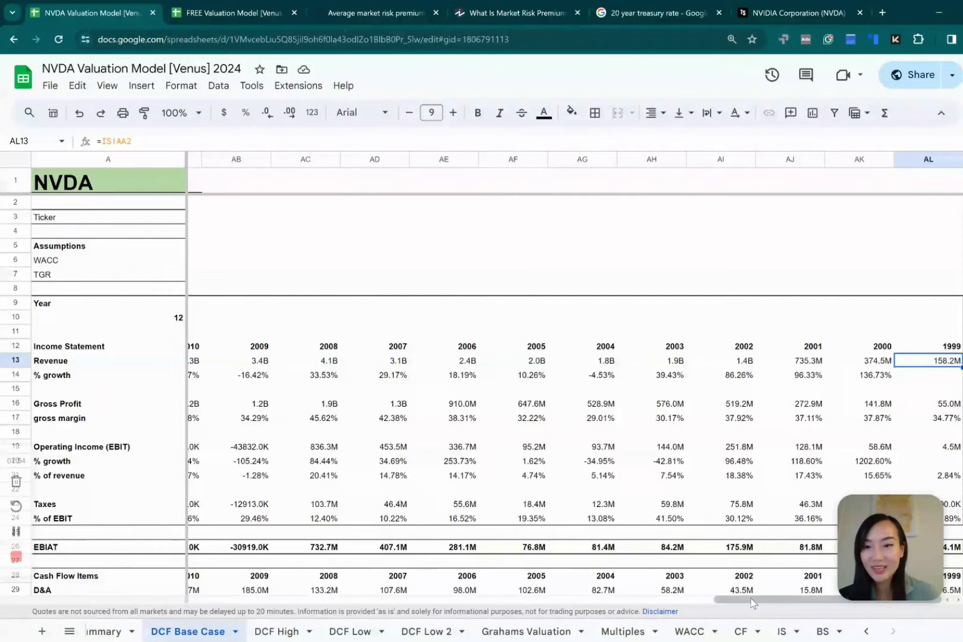
{"action": "left_click_drag", "start_coordinate": [753, 603], "coordinate": [334, 606]}
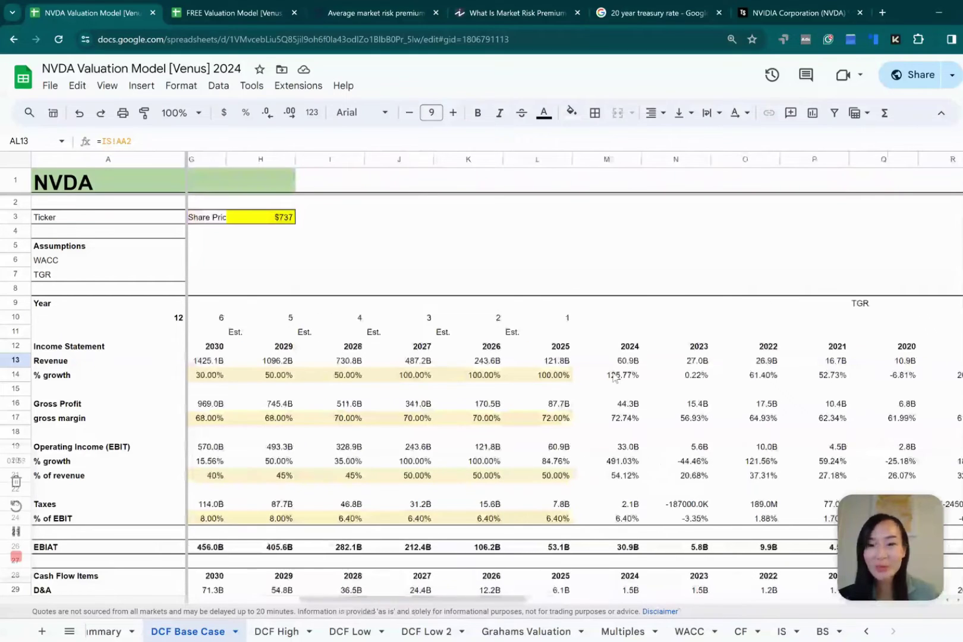
{"action": "left_click_drag", "start_coordinate": [633, 351], "coordinate": [619, 376]}
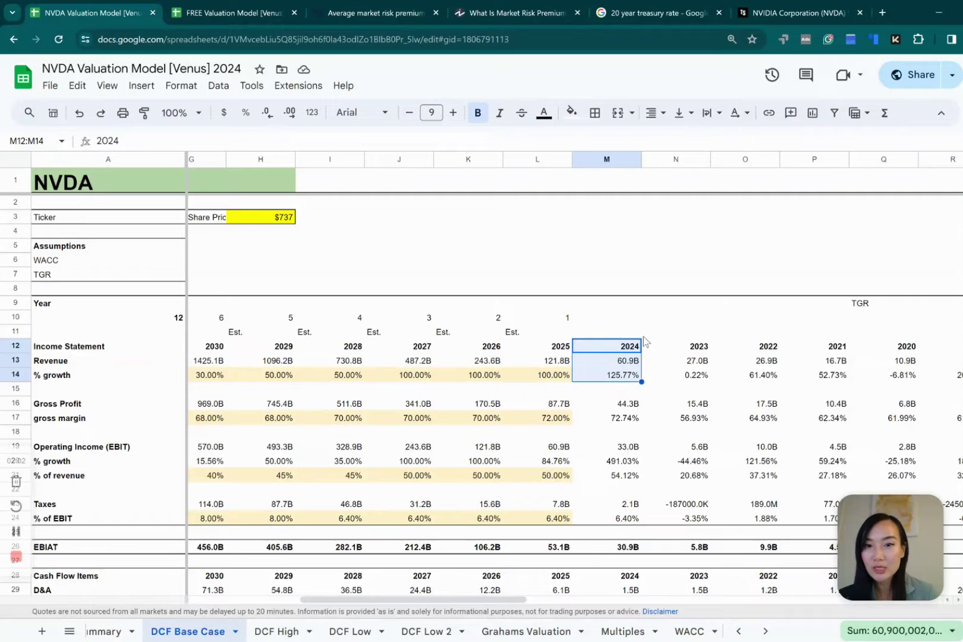
{"action": "key", "text": "Down"}
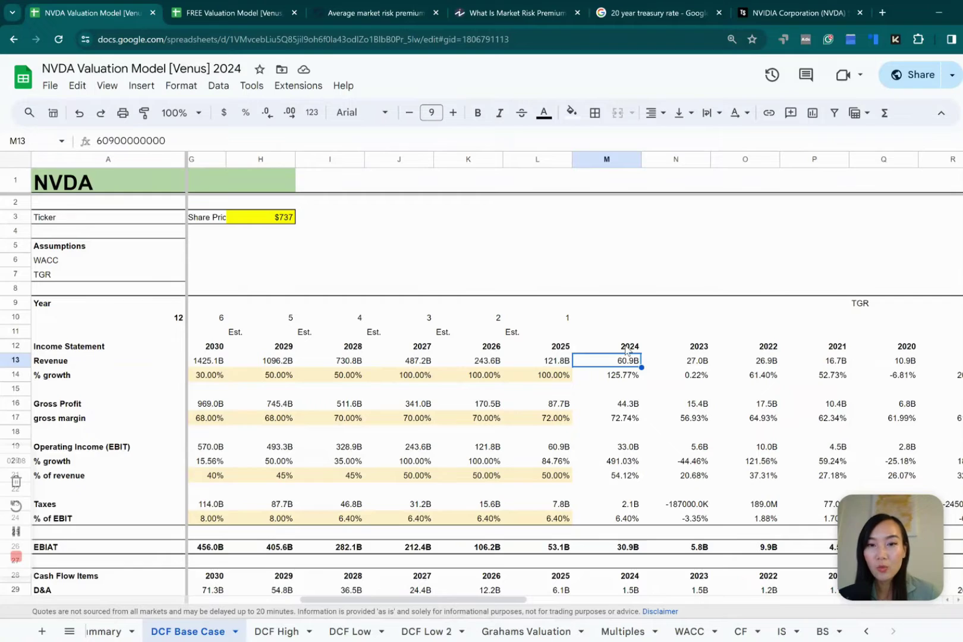
{"action": "key", "text": "Down"}
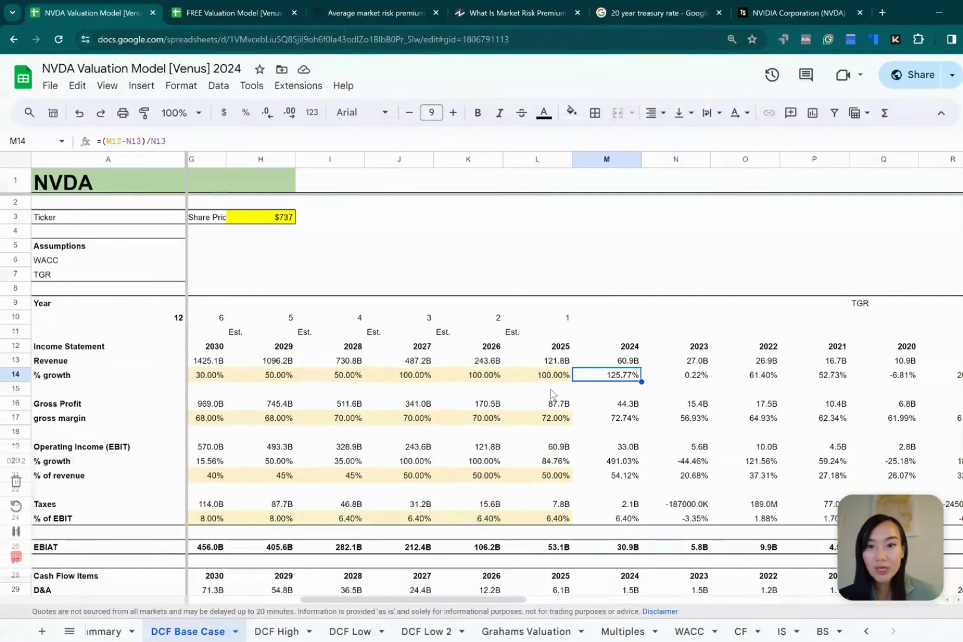
{"action": "left_click", "coordinate": [551, 381]}
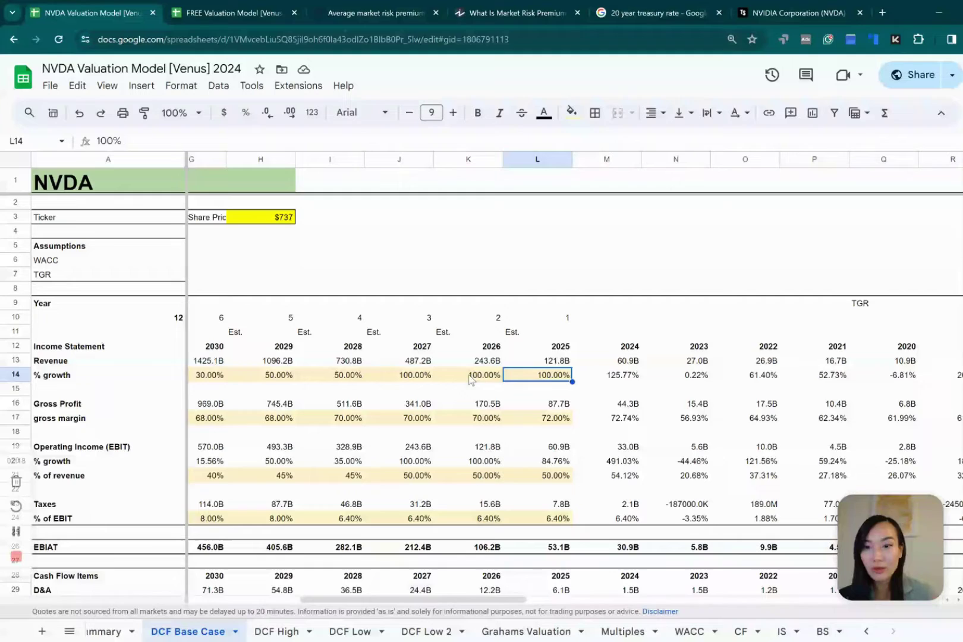
{"action": "scroll", "coordinate": [565, 375], "scroll_direction": "left", "scroll_amount": 5}
{"action": "left_click", "coordinate": [565, 376]}
{"action": "left_click_drag", "start_coordinate": [370, 598], "coordinate": [420, 585]}
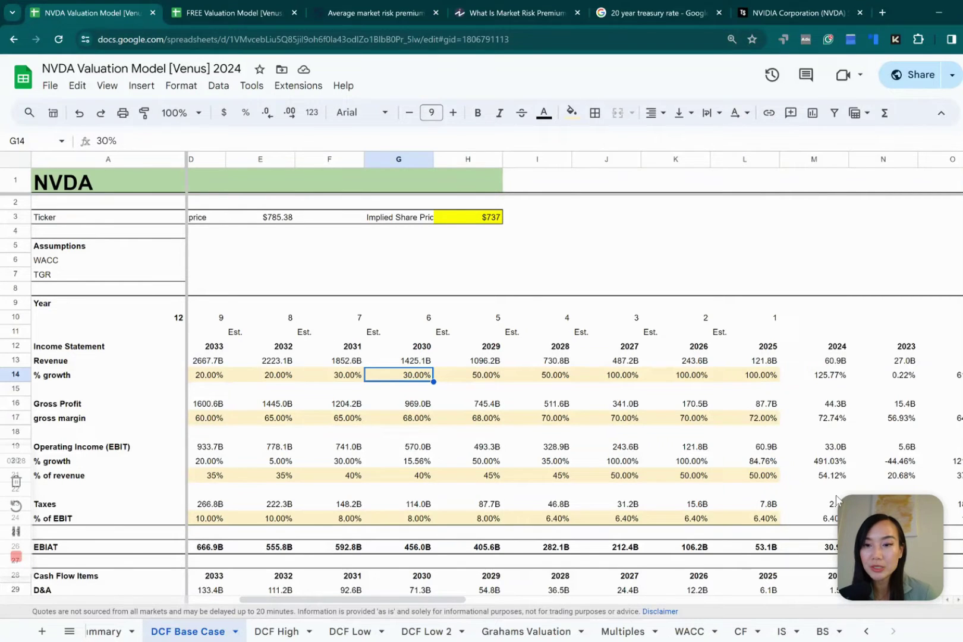
{"action": "left_click", "coordinate": [832, 405]}
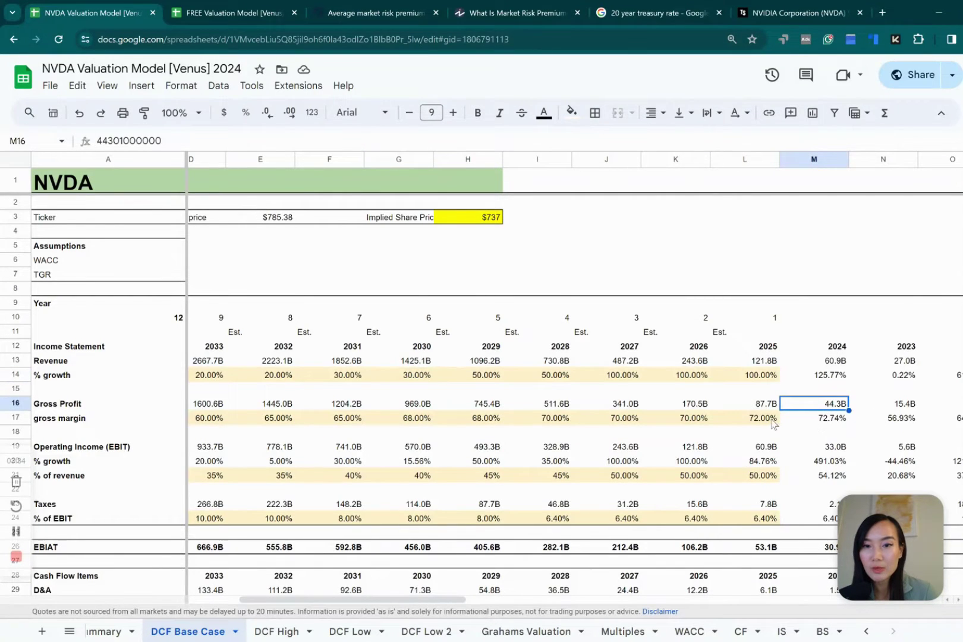
{"action": "left_click_drag", "start_coordinate": [767, 421], "coordinate": [535, 419]}
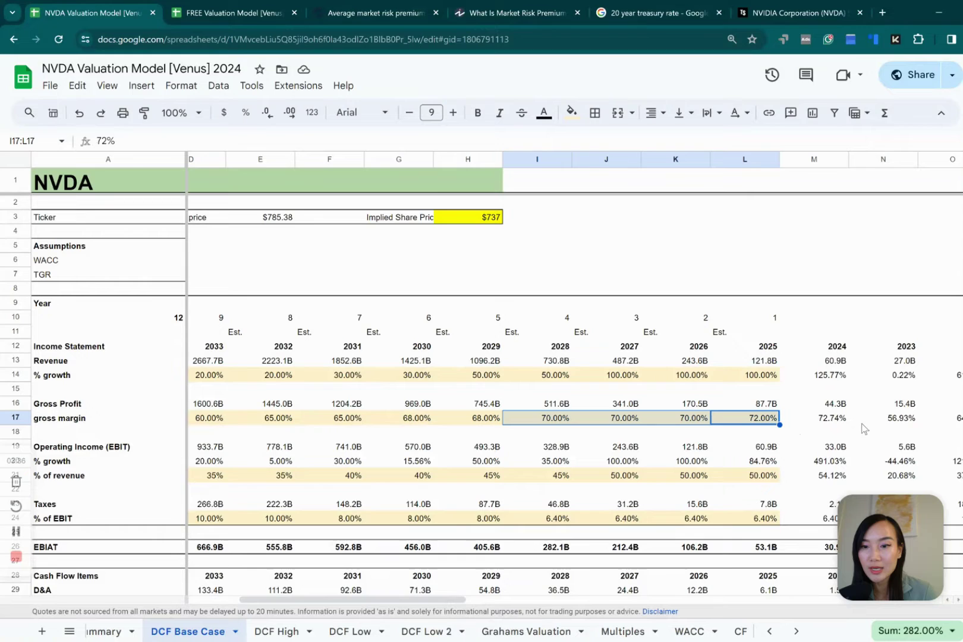
{"action": "left_click", "coordinate": [803, 421]}
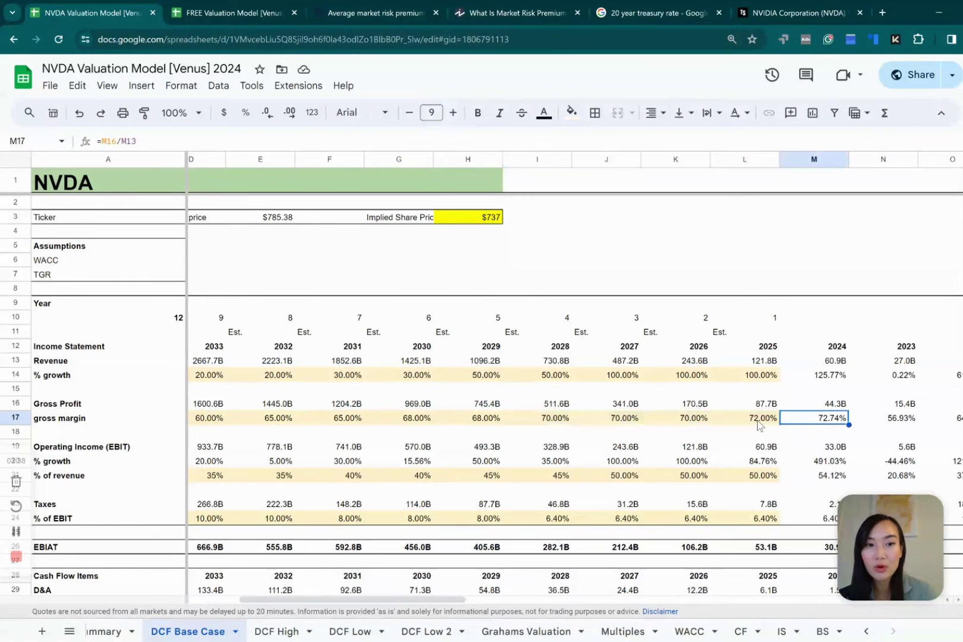
{"action": "left_click_drag", "start_coordinate": [760, 422], "coordinate": [609, 420]}
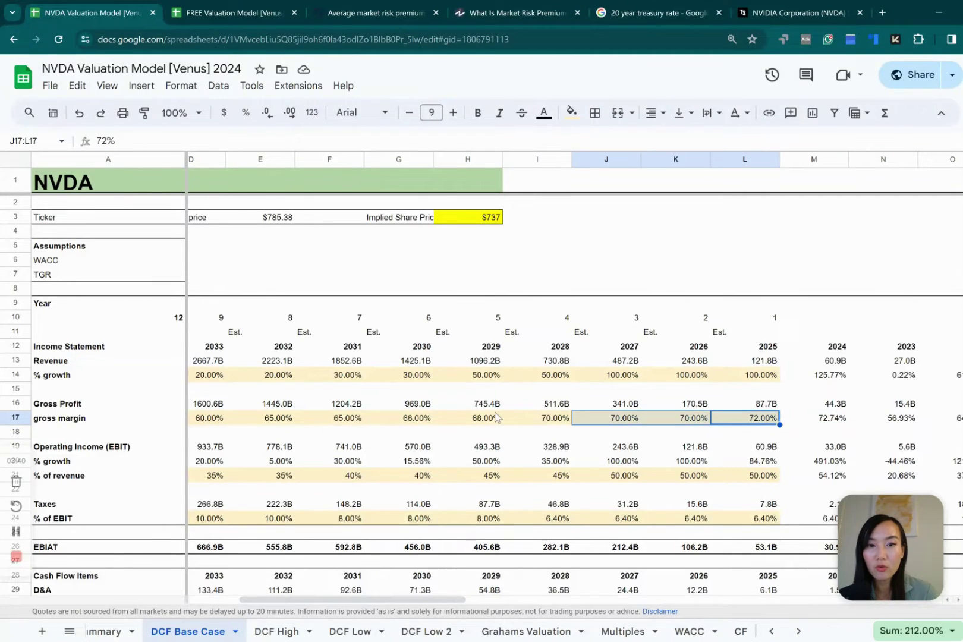
{"action": "left_click_drag", "start_coordinate": [492, 421], "coordinate": [212, 422]}
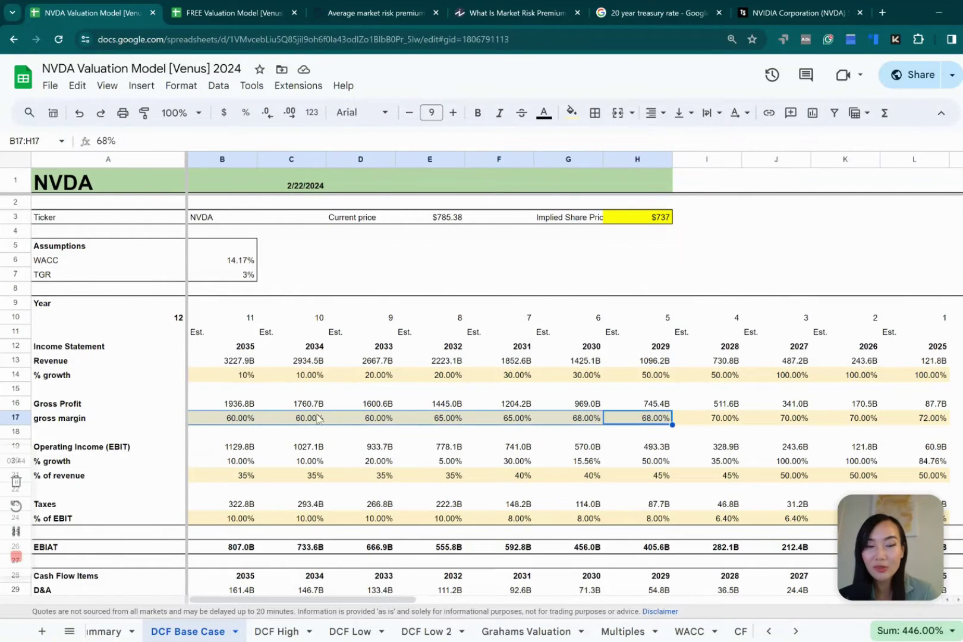
{"action": "left_click", "coordinate": [740, 418]}
{"action": "left_click", "coordinate": [656, 421]}
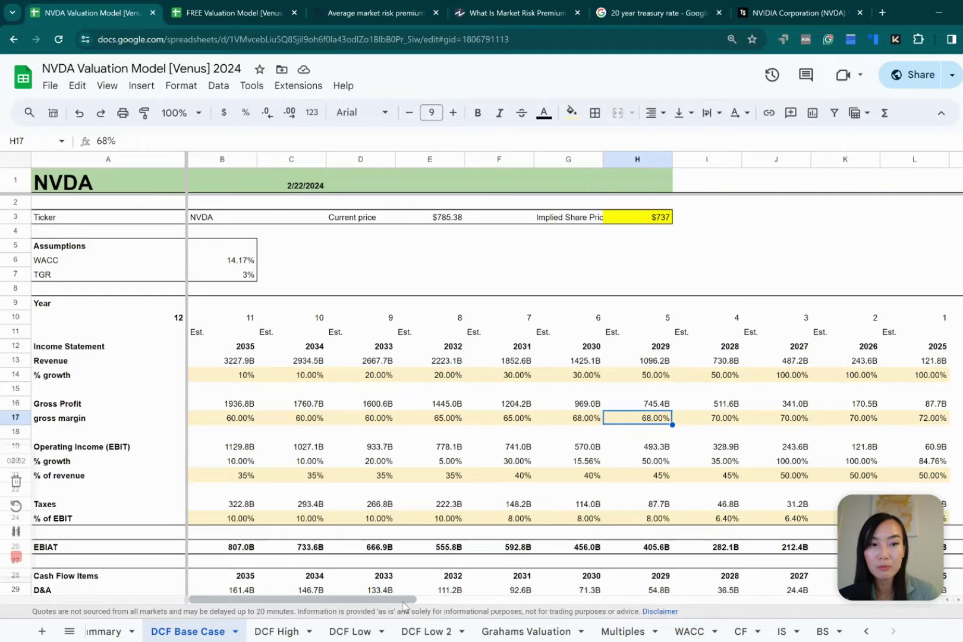
{"action": "scroll", "coordinate": [598, 438], "scroll_direction": "right", "scroll_amount": 6}
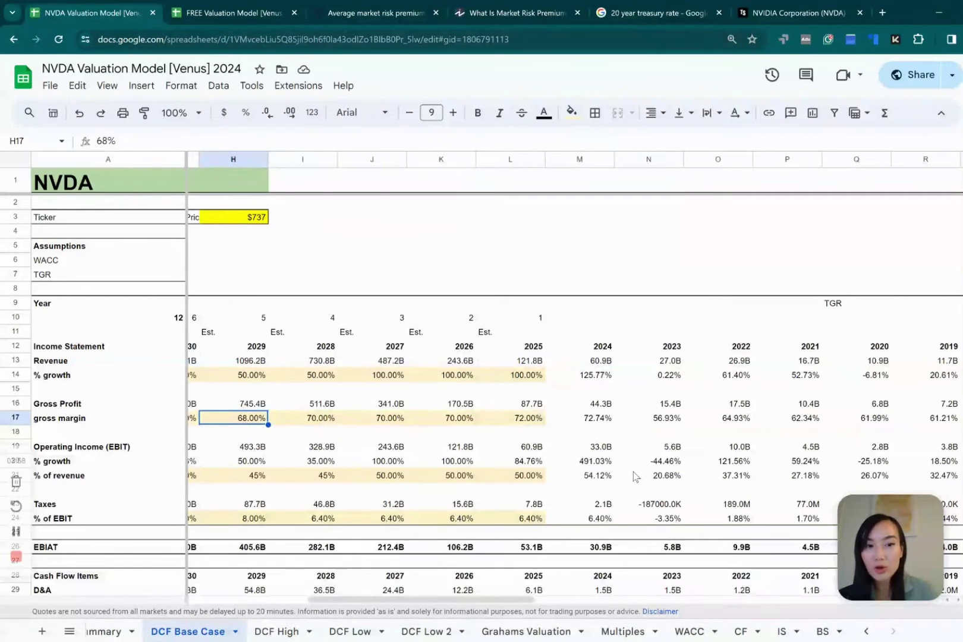
{"action": "left_click", "coordinate": [568, 463]}
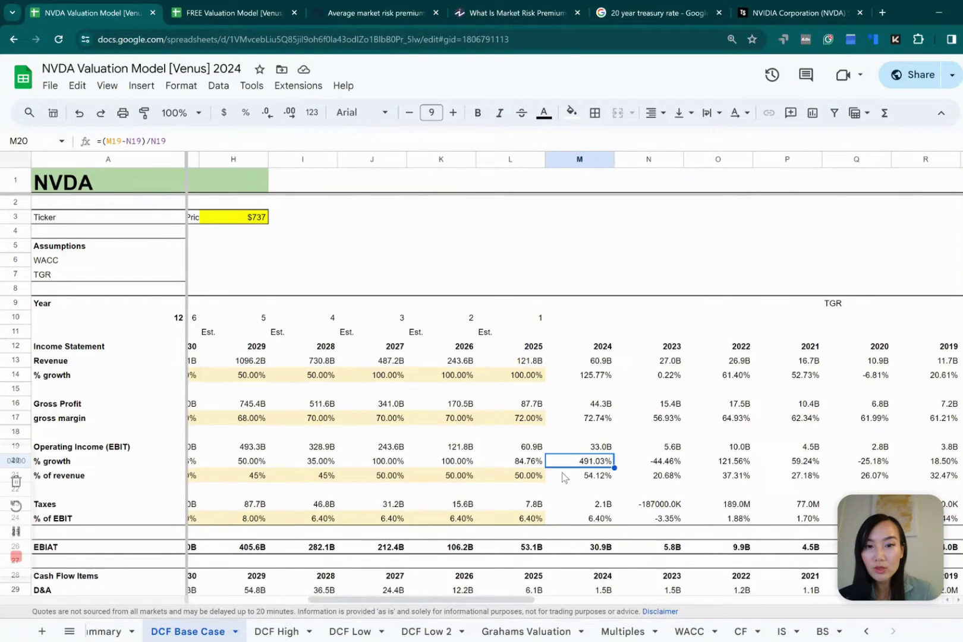
{"action": "left_click", "coordinate": [527, 463]}
{"action": "left_click", "coordinate": [527, 480]}
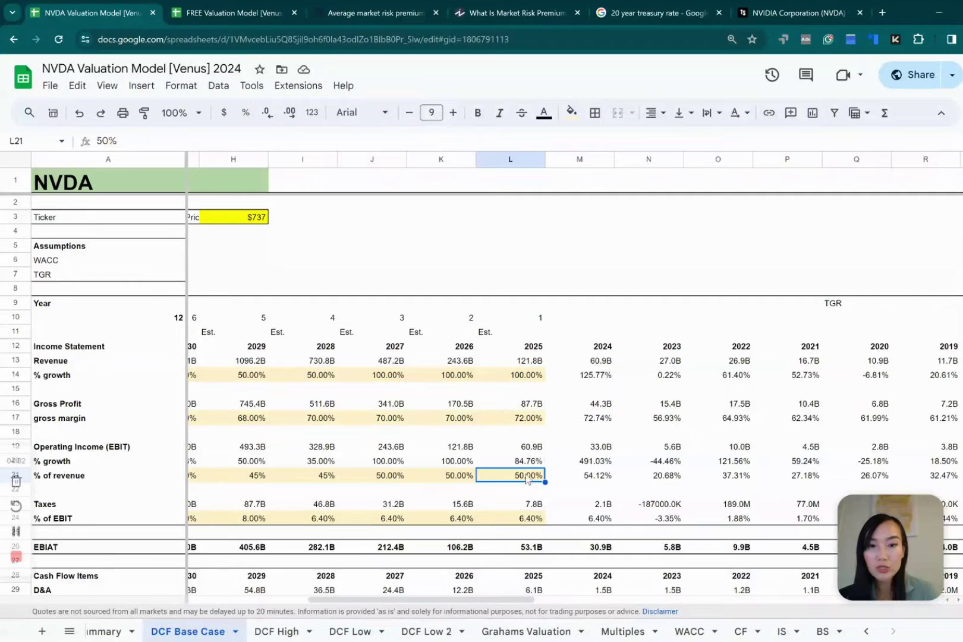
{"action": "double_click", "coordinate": [526, 476]}
{"action": "key", "text": "Escape"}
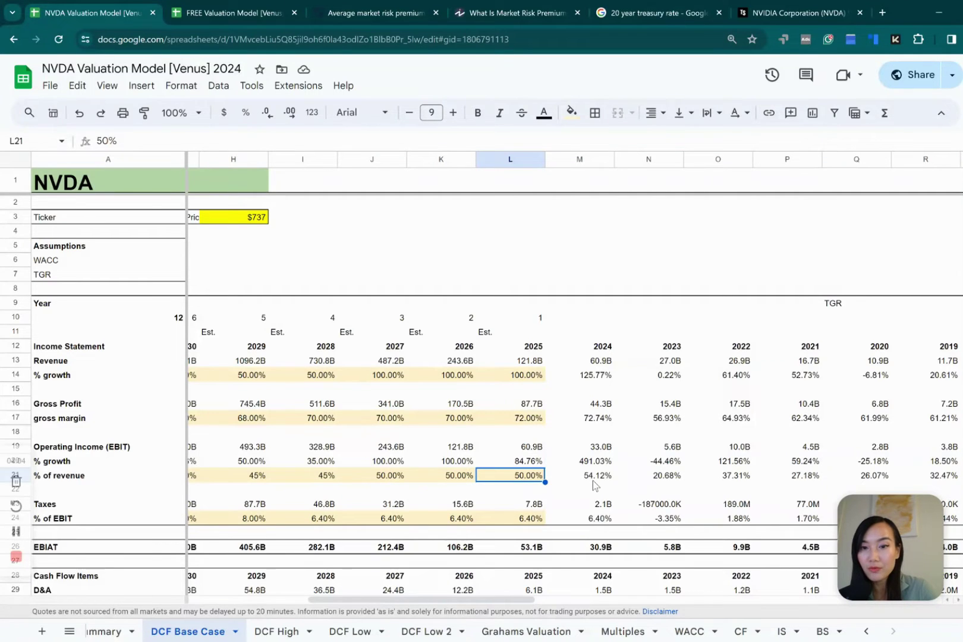
{"action": "left_click", "coordinate": [593, 477]}
{"action": "left_click_drag", "start_coordinate": [528, 479], "coordinate": [371, 482]}
{"action": "left_click", "coordinate": [607, 475]}
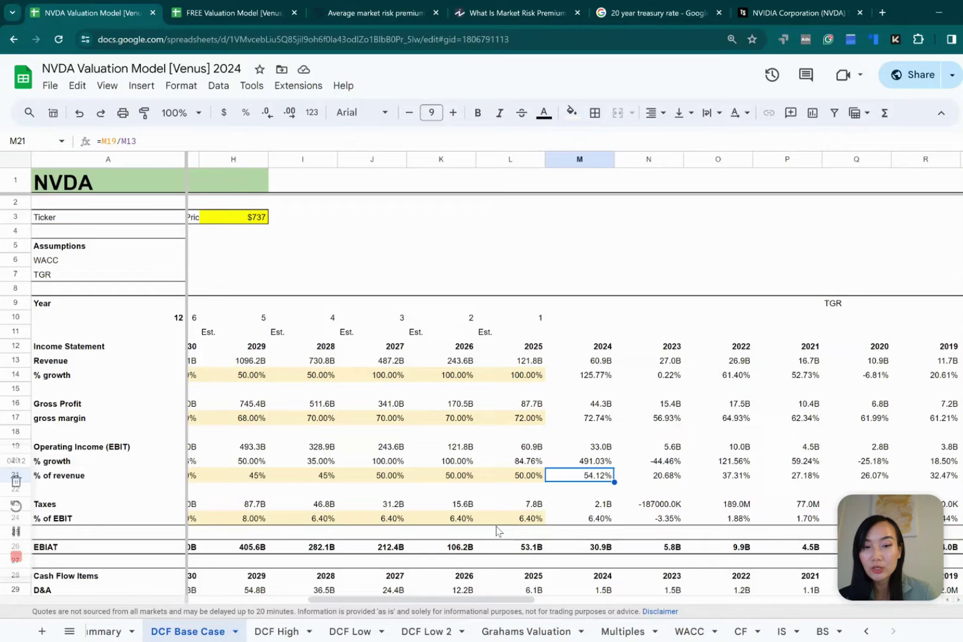
{"action": "left_click_drag", "start_coordinate": [481, 605], "coordinate": [524, 599]}
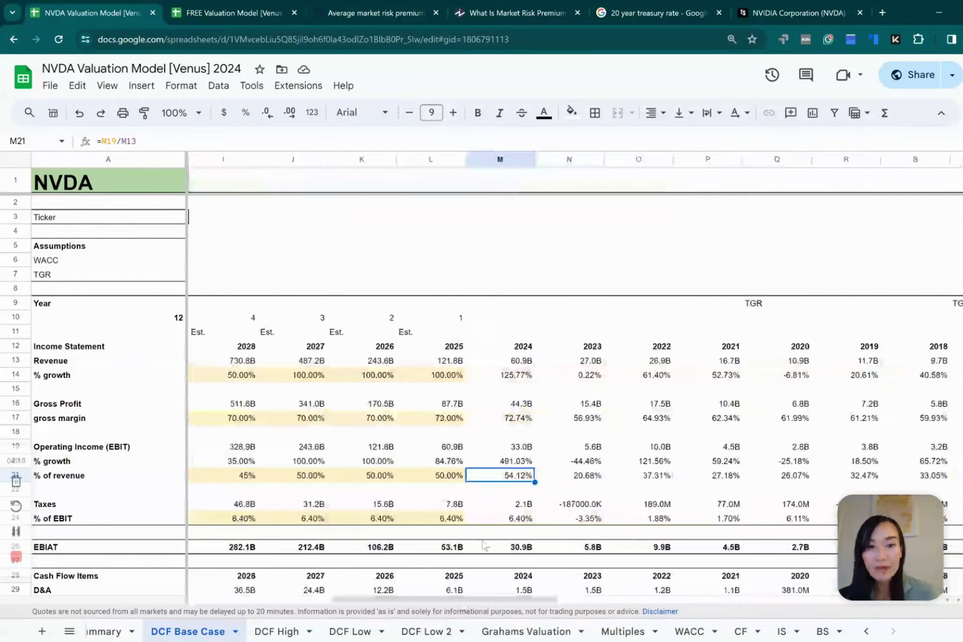
{"action": "left_click_drag", "start_coordinate": [515, 518], "coordinate": [515, 504]}
{"action": "left_click", "coordinate": [518, 519]}
{"action": "left_click", "coordinate": [454, 518]}
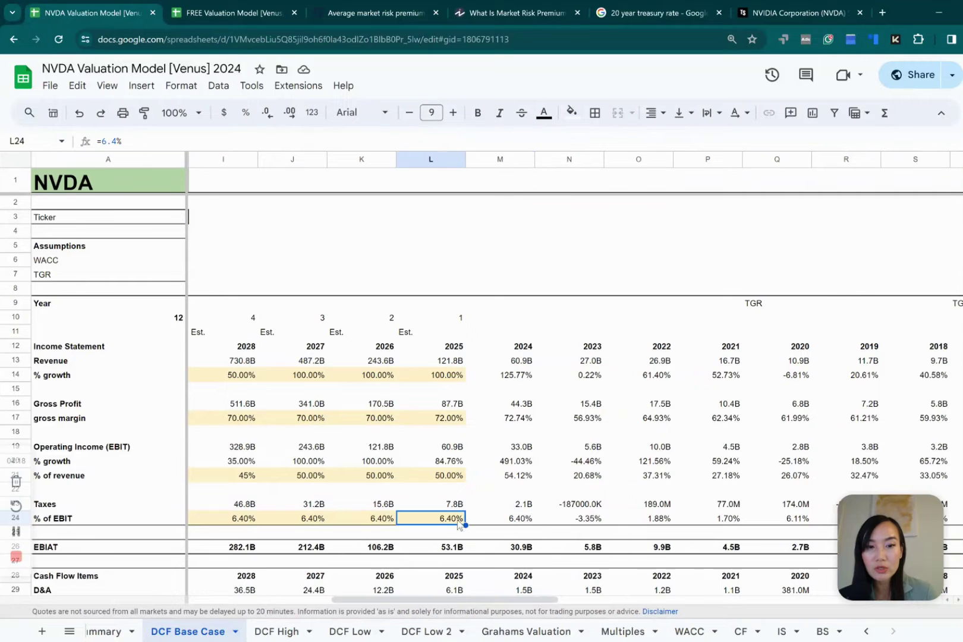
{"action": "left_click_drag", "start_coordinate": [463, 602], "coordinate": [330, 590]}
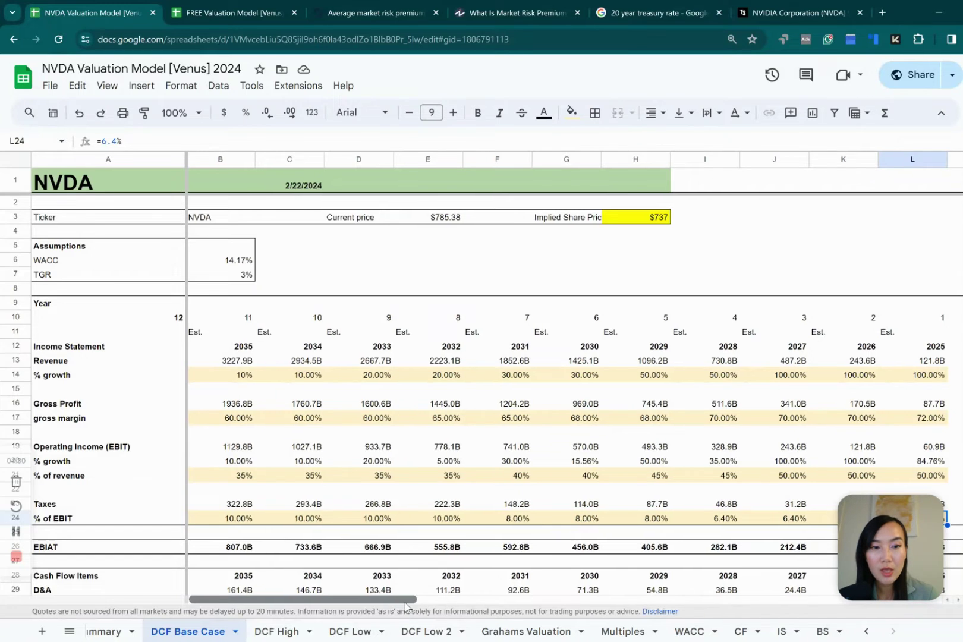
{"action": "left_click_drag", "start_coordinate": [402, 600], "coordinate": [592, 597]}
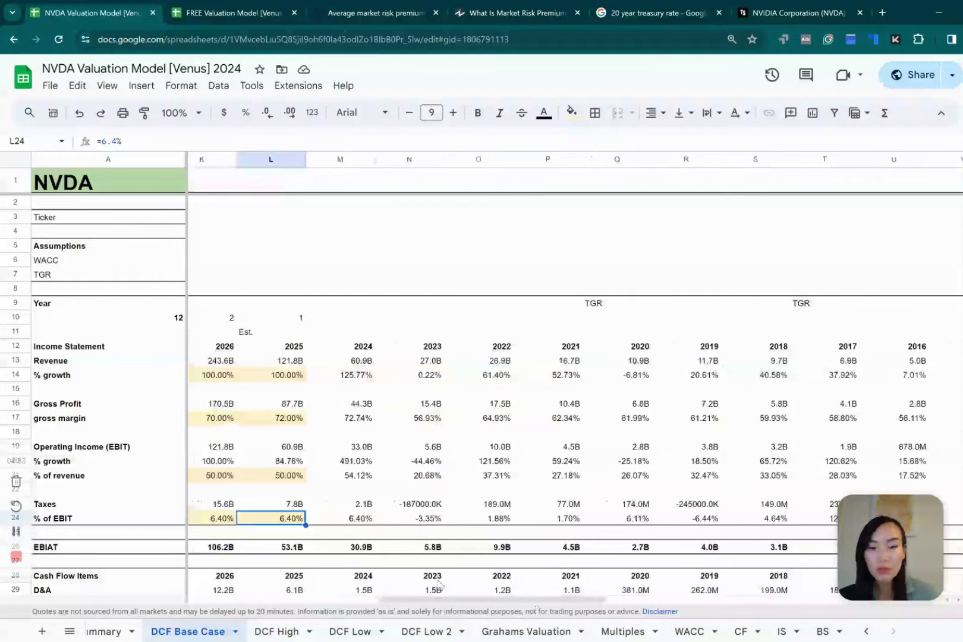
{"action": "left_click", "coordinate": [297, 548]}
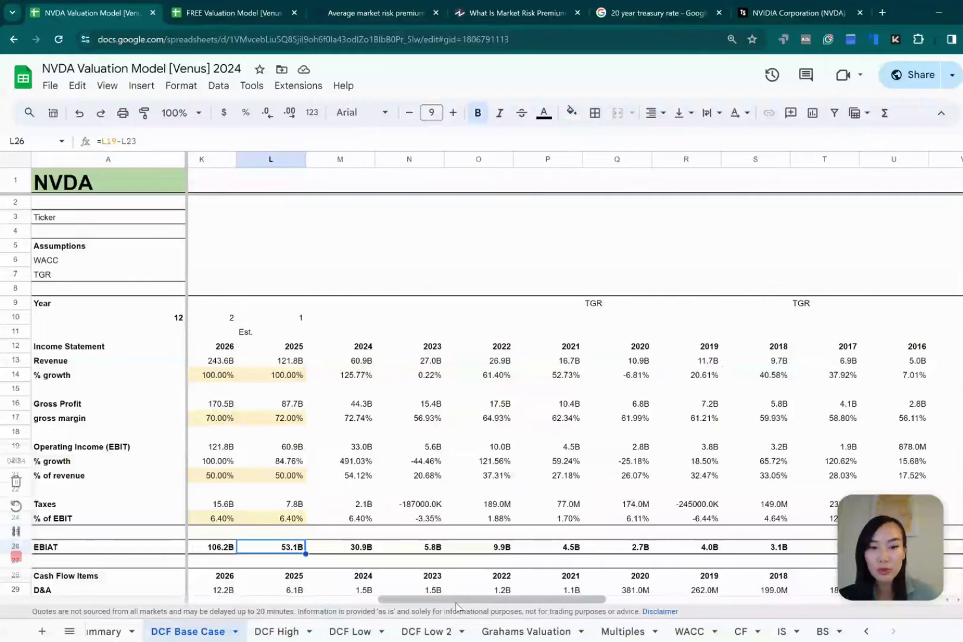
{"action": "left_click_drag", "start_coordinate": [459, 601], "coordinate": [397, 602]}
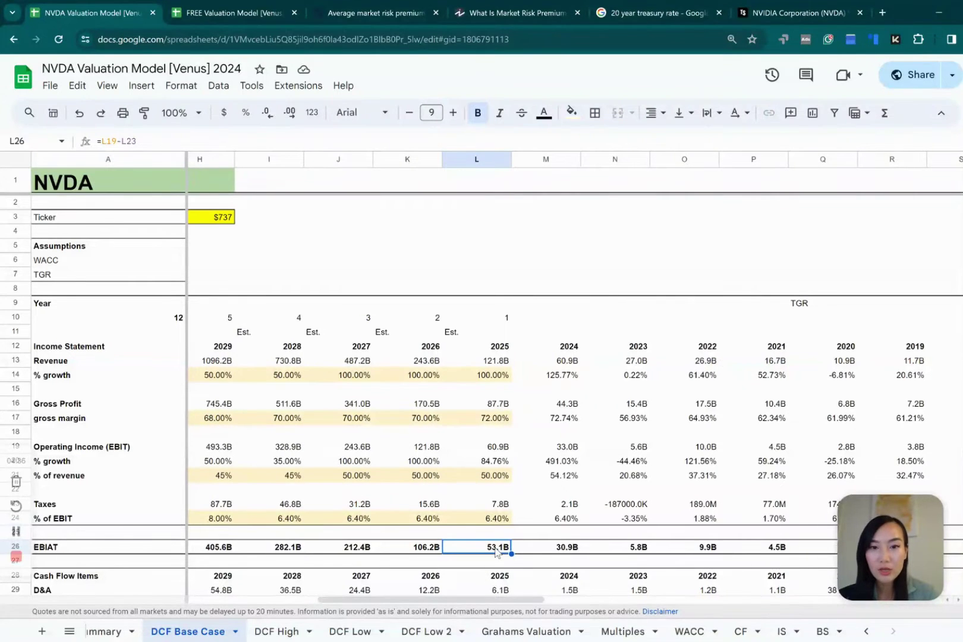
{"action": "left_click", "coordinate": [557, 550]}
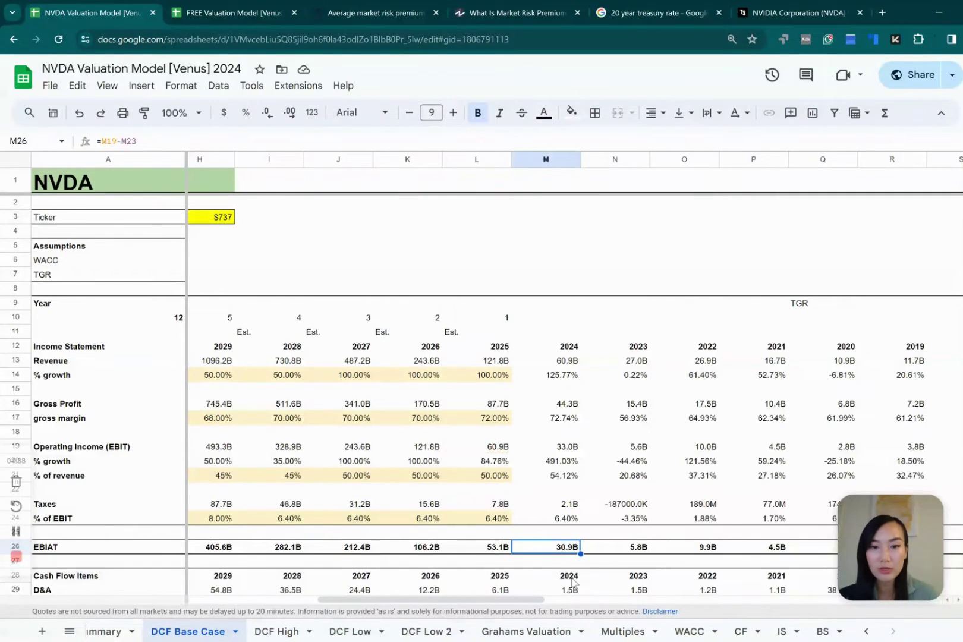
{"action": "scroll", "coordinate": [547, 586], "scroll_direction": "down", "scroll_amount": 3}
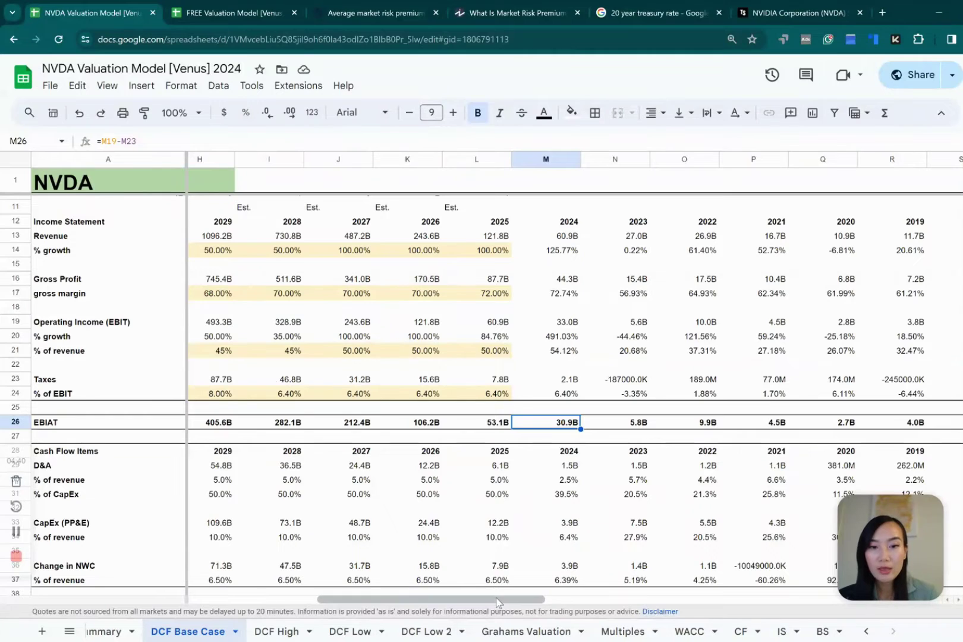
{"action": "left_click_drag", "start_coordinate": [499, 601], "coordinate": [349, 593]}
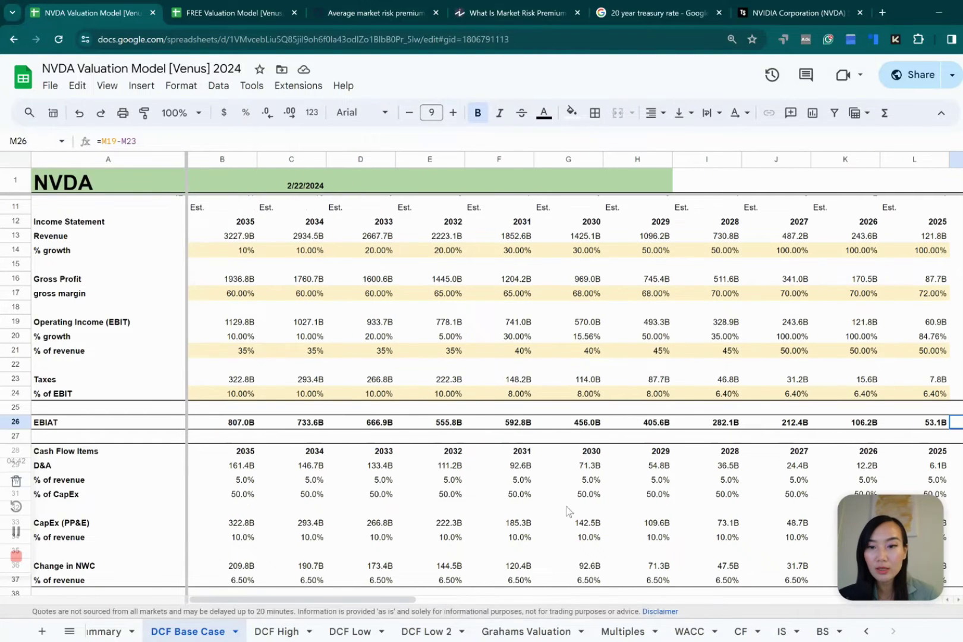
{"action": "scroll", "coordinate": [572, 512], "scroll_direction": "down", "scroll_amount": 3}
{"action": "scroll", "coordinate": [576, 512], "scroll_direction": "down", "scroll_amount": 2}
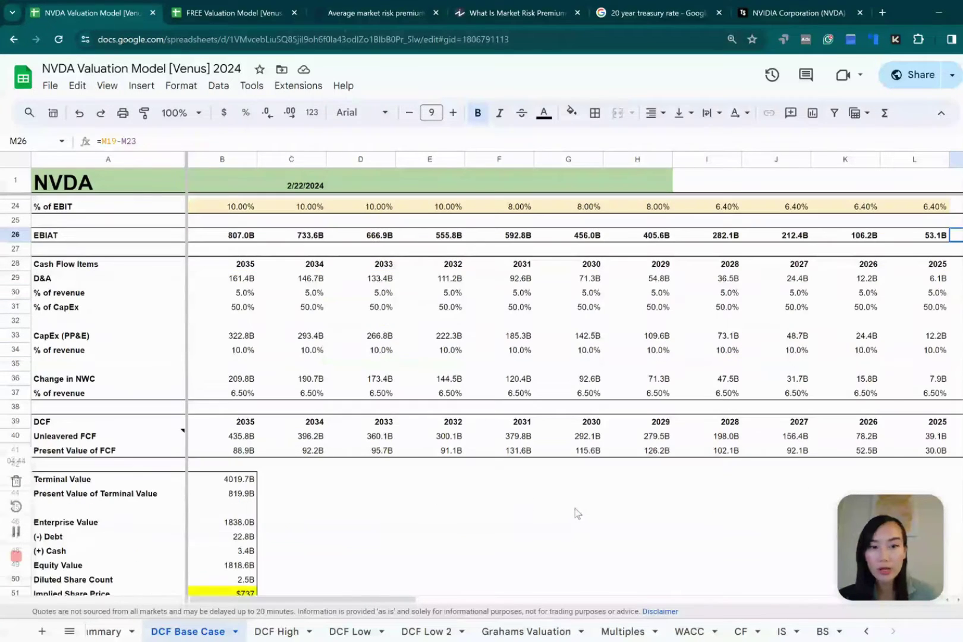
{"action": "left_click_drag", "start_coordinate": [413, 598], "coordinate": [563, 598]}
{"action": "left_click", "coordinate": [467, 284]}
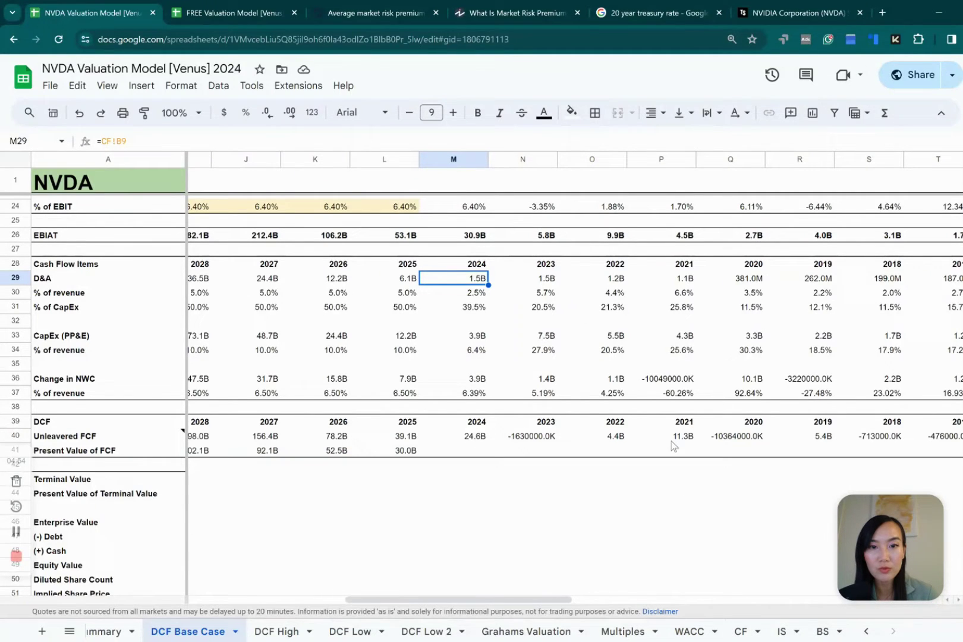
{"action": "left_click", "coordinate": [479, 296]}
{"action": "left_click", "coordinate": [396, 292]}
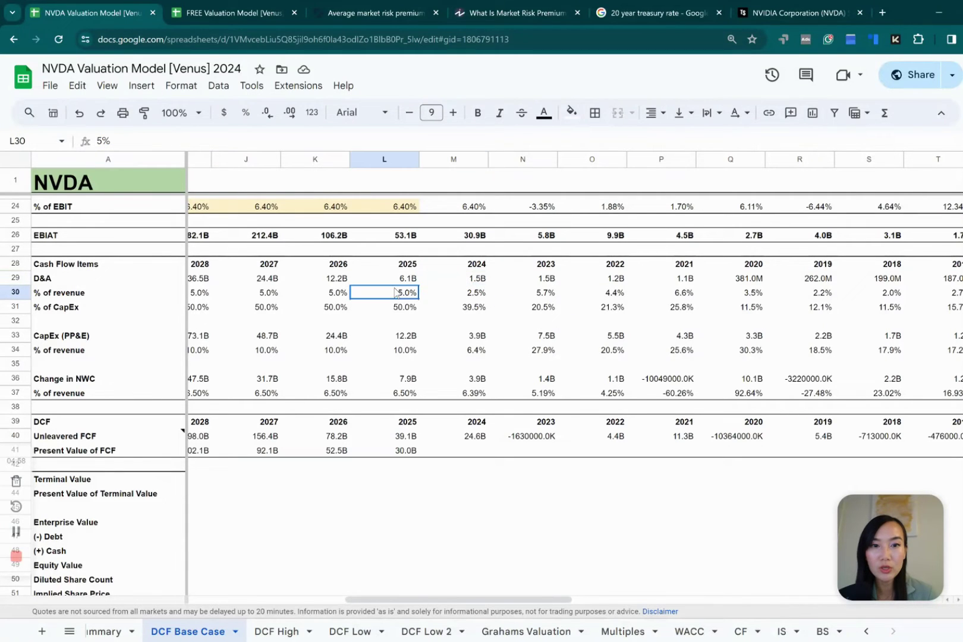
{"action": "left_click", "coordinate": [332, 297]}
{"action": "left_click", "coordinate": [217, 292]}
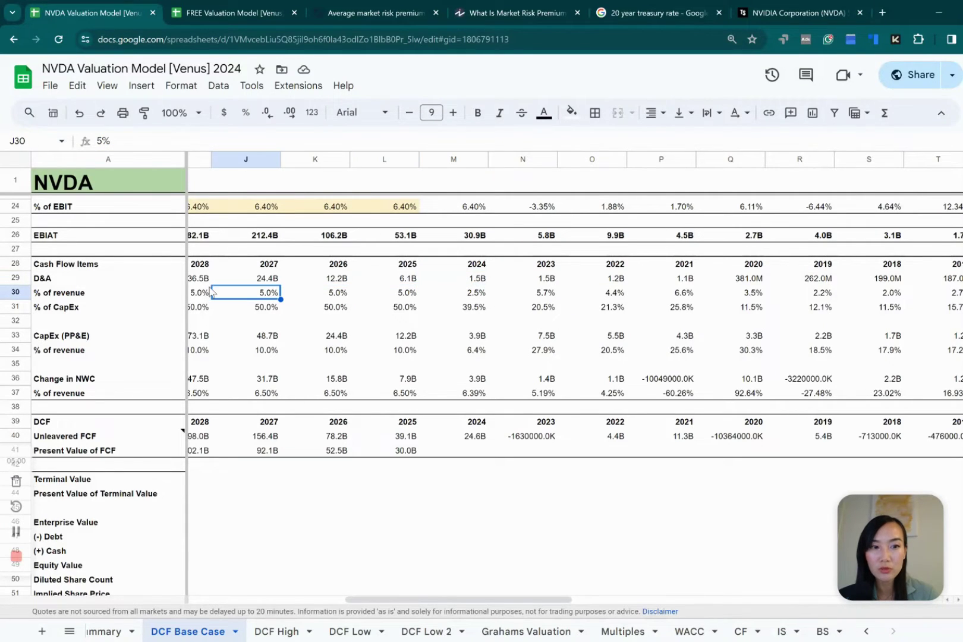
{"action": "left_click", "coordinate": [403, 339]}
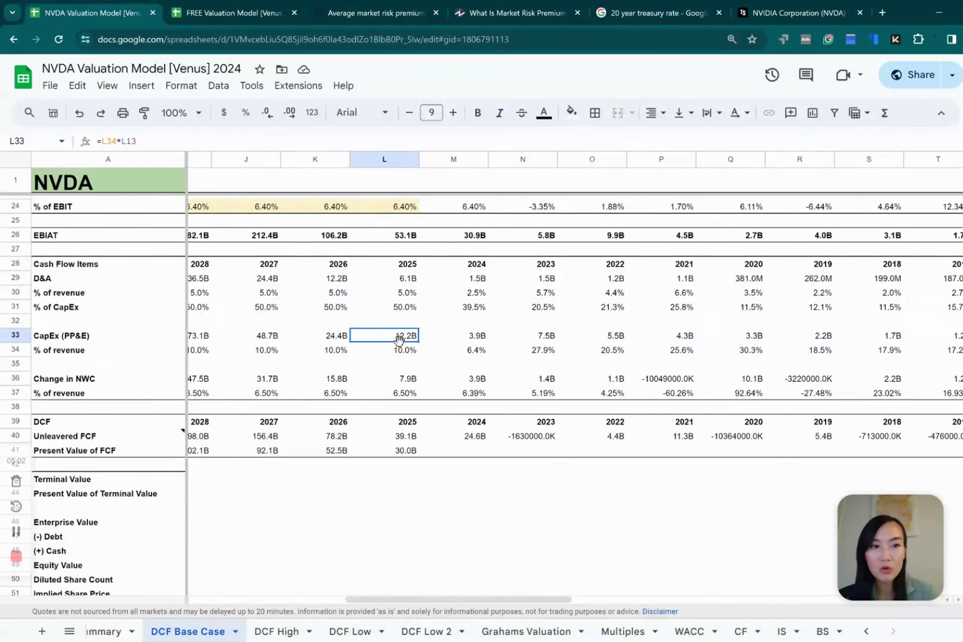
{"action": "left_click", "coordinate": [525, 384]}
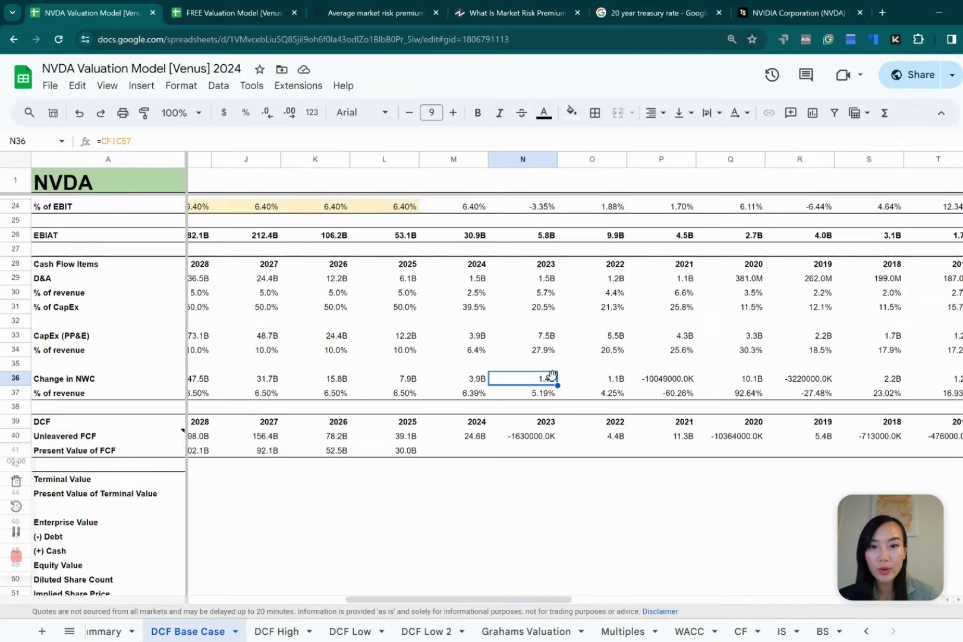
{"action": "left_click", "coordinate": [478, 425]}
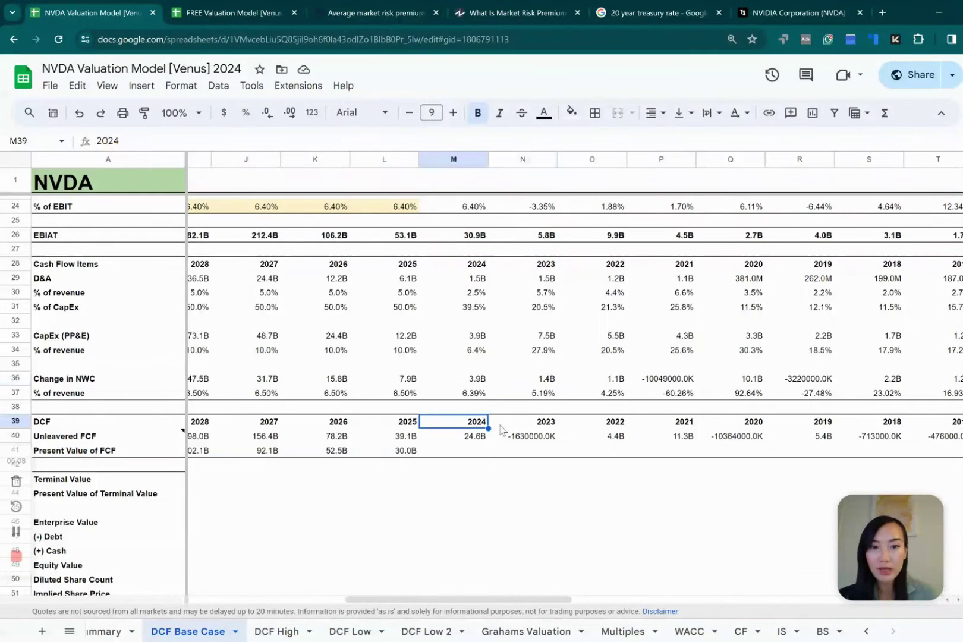
{"action": "left_click", "coordinate": [481, 441]}
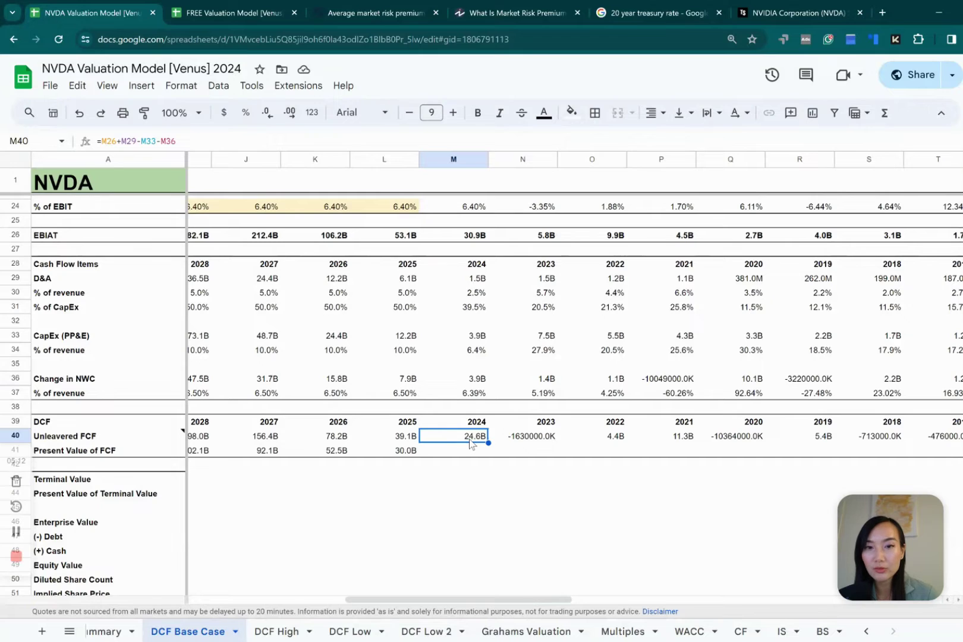
{"action": "double_click", "coordinate": [473, 443]}
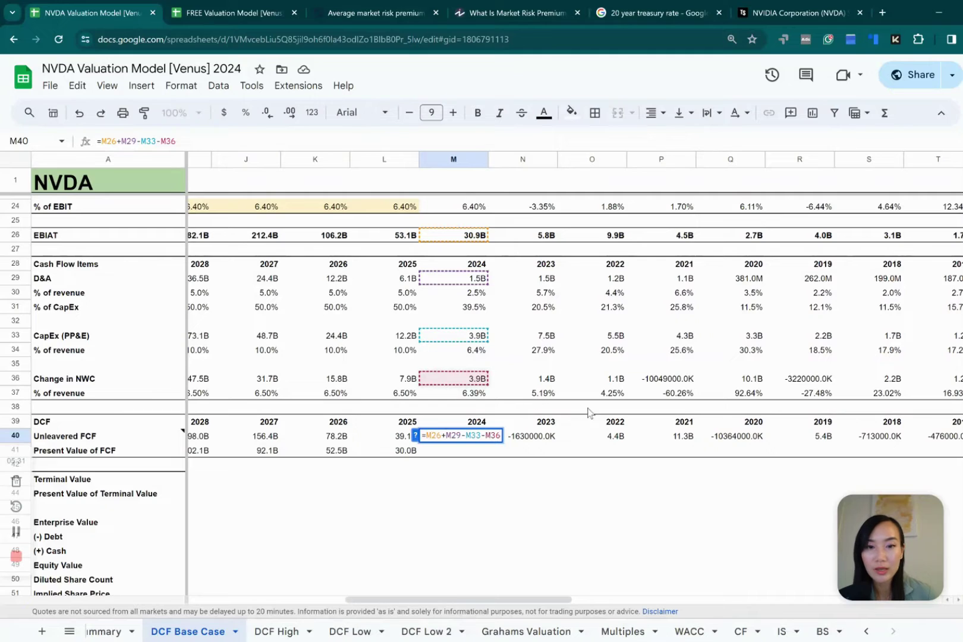
{"action": "left_click", "coordinate": [524, 455]}
{"action": "left_click", "coordinate": [456, 441]}
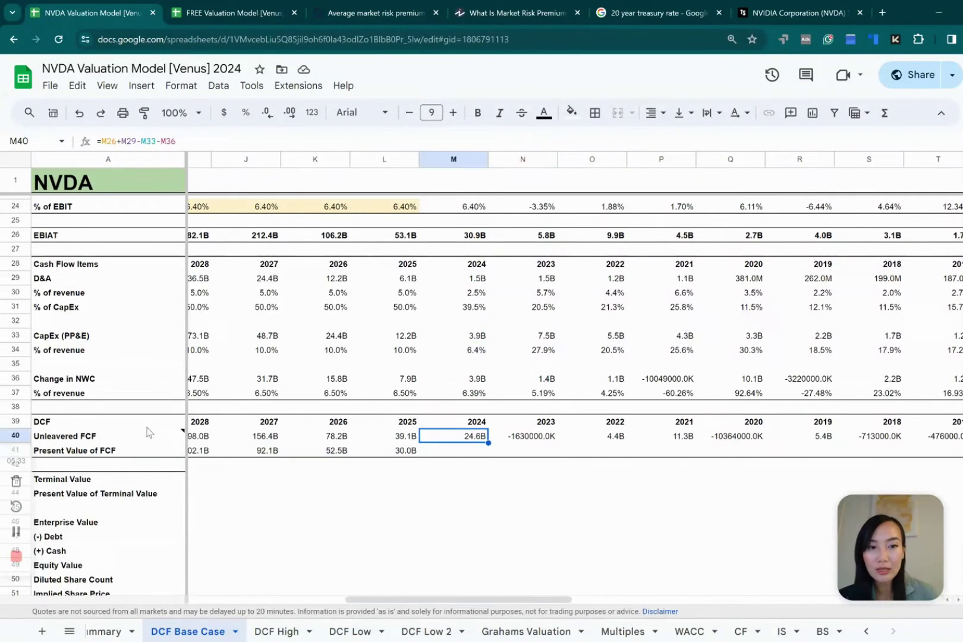
{"action": "left_click", "coordinate": [15, 436]}
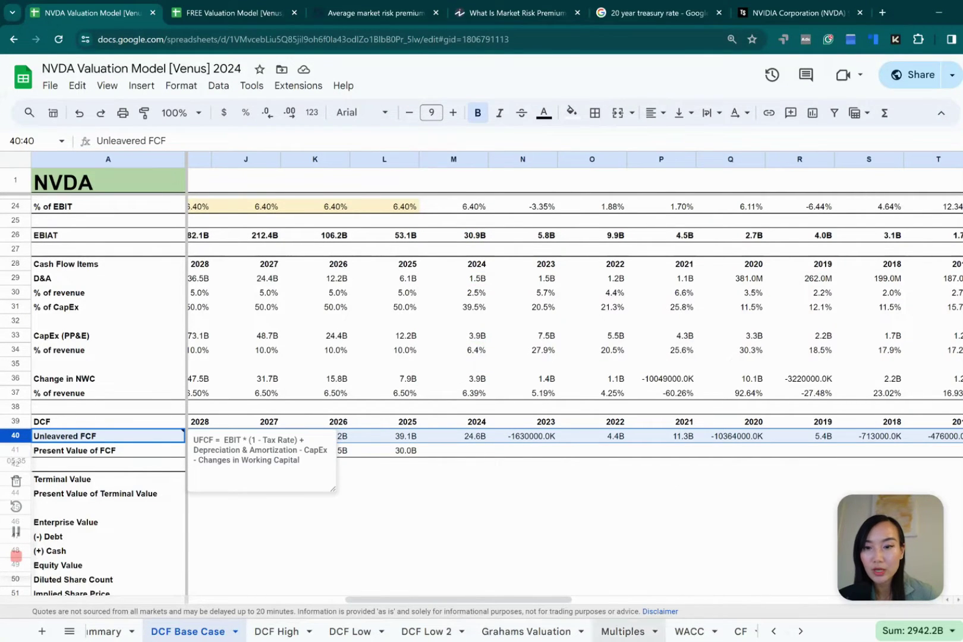
{"action": "left_click_drag", "start_coordinate": [524, 601], "coordinate": [328, 579]}
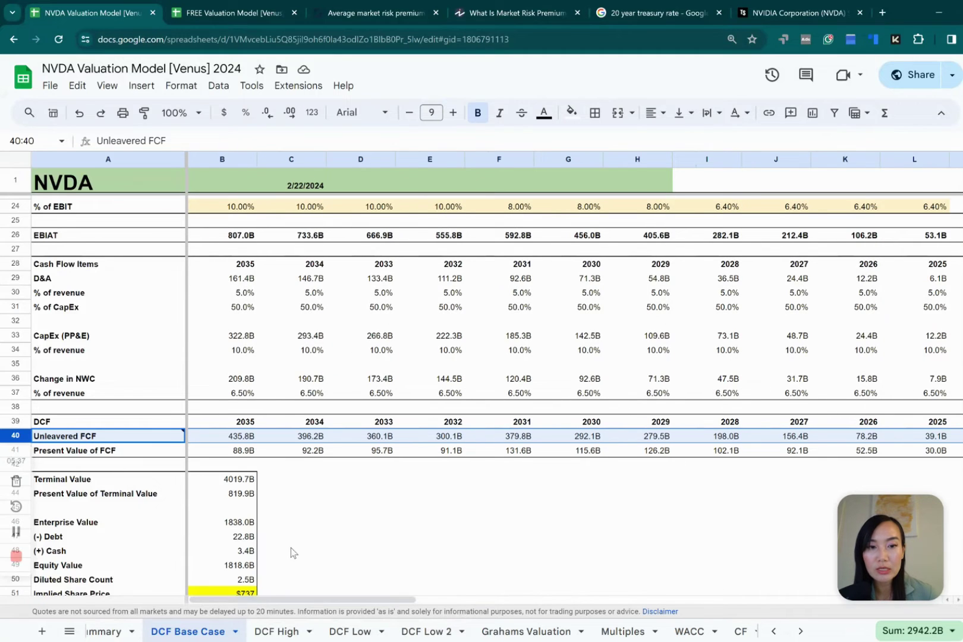
{"action": "scroll", "coordinate": [293, 446], "scroll_direction": "up", "scroll_amount": 8}
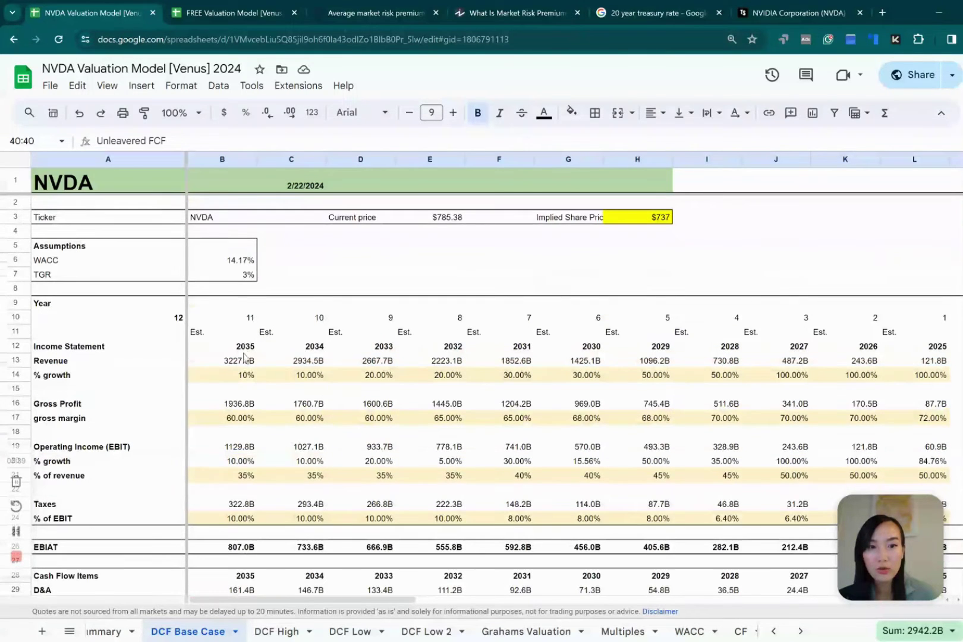
{"action": "scroll", "coordinate": [662, 525], "scroll_direction": "down", "scroll_amount": 5}
{"action": "scroll", "coordinate": [662, 525], "scroll_direction": "down", "scroll_amount": 3}
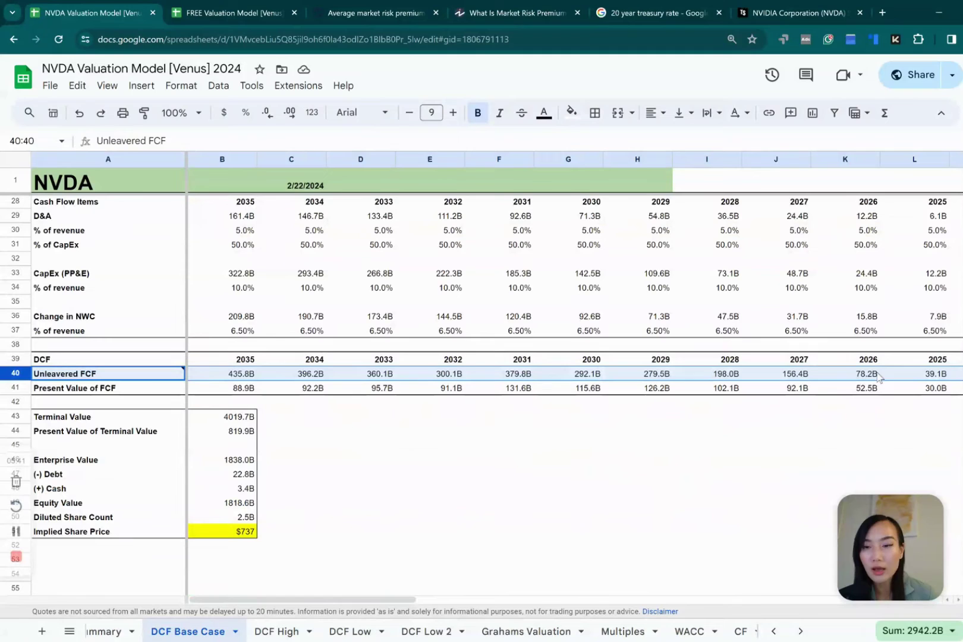
{"action": "left_click", "coordinate": [935, 389]}
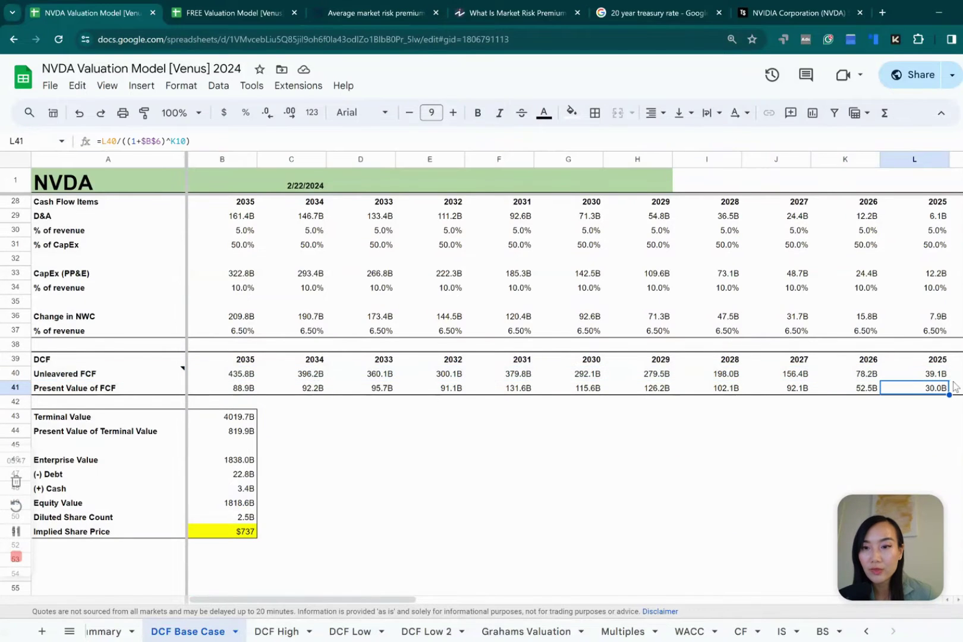
{"action": "left_click", "coordinate": [938, 377]}
{"action": "left_click", "coordinate": [936, 390]}
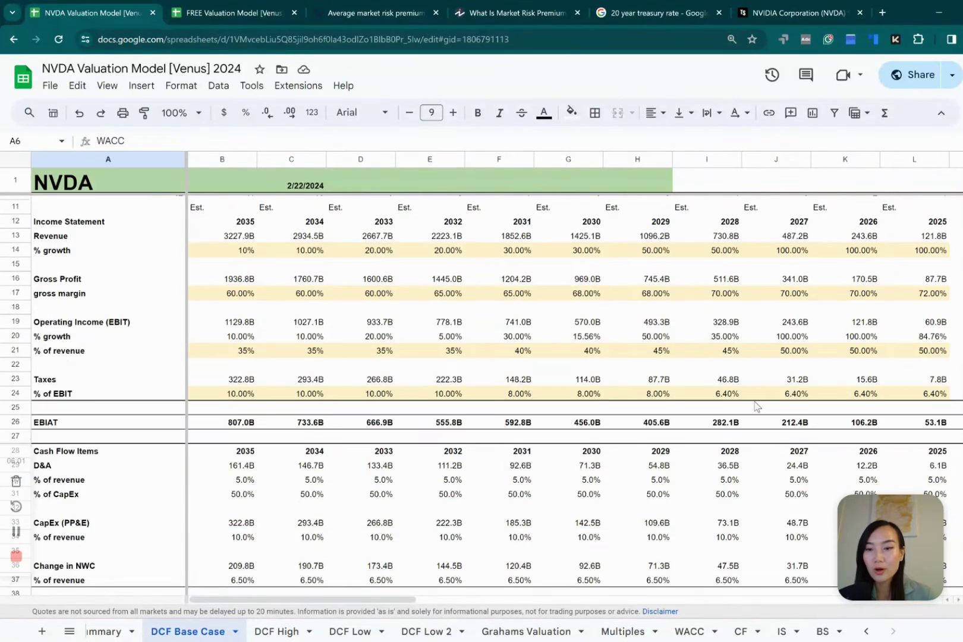
{"action": "scroll", "coordinate": [757, 410], "scroll_direction": "down", "scroll_amount": 5}
{"action": "scroll", "coordinate": [757, 404], "scroll_direction": "up", "scroll_amount": 8}
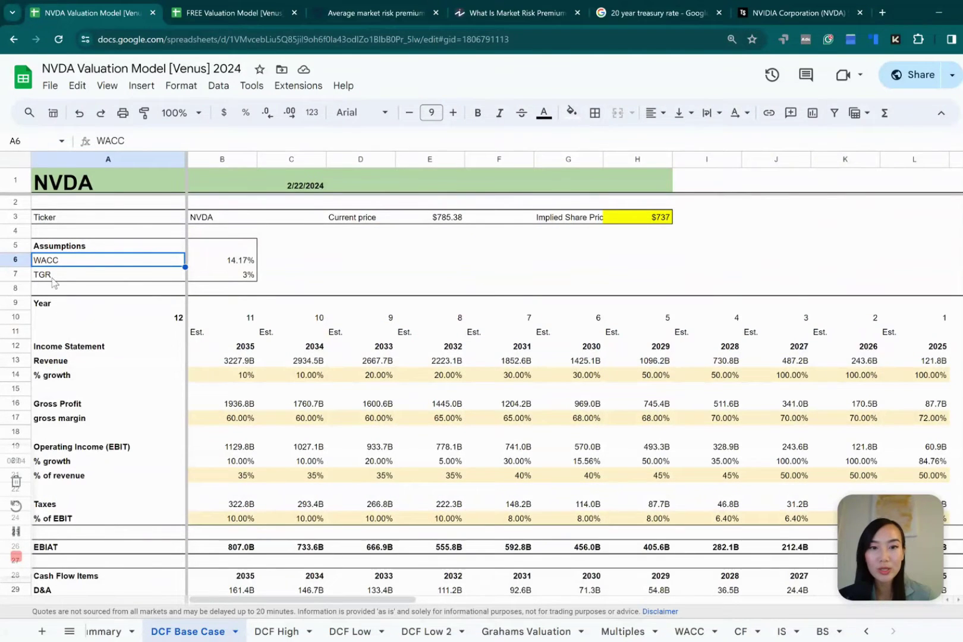
{"action": "scroll", "coordinate": [779, 484], "scroll_direction": "down", "scroll_amount": 8}
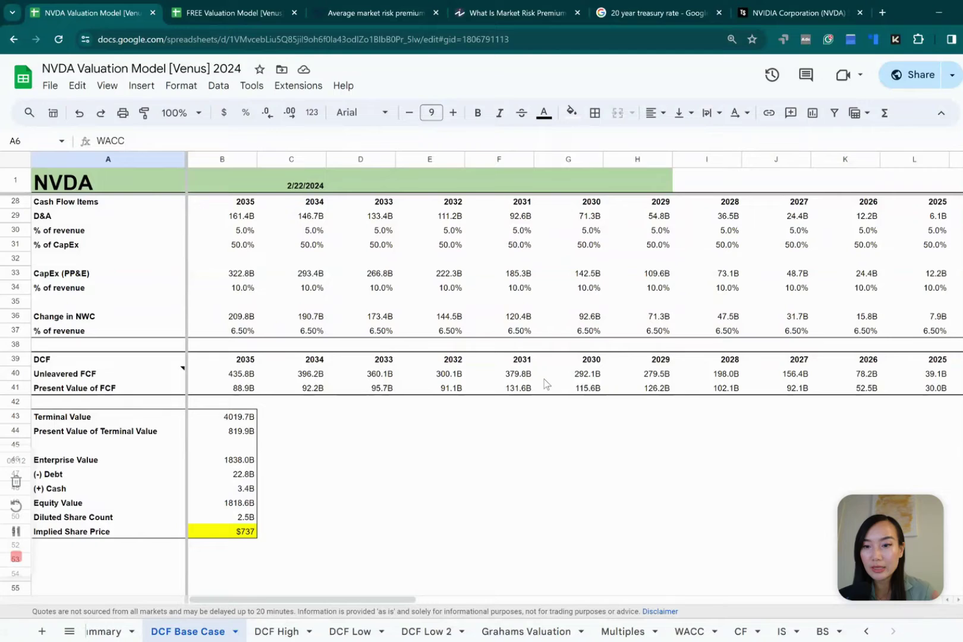
{"action": "scroll", "coordinate": [649, 514], "scroll_direction": "up", "scroll_amount": 3}
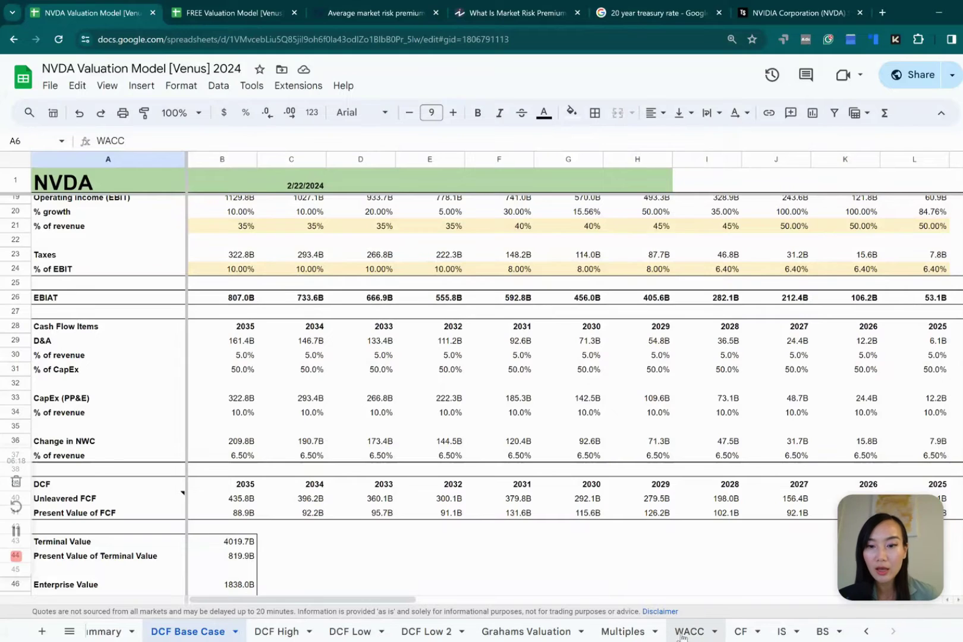
{"action": "left_click", "coordinate": [688, 632]}
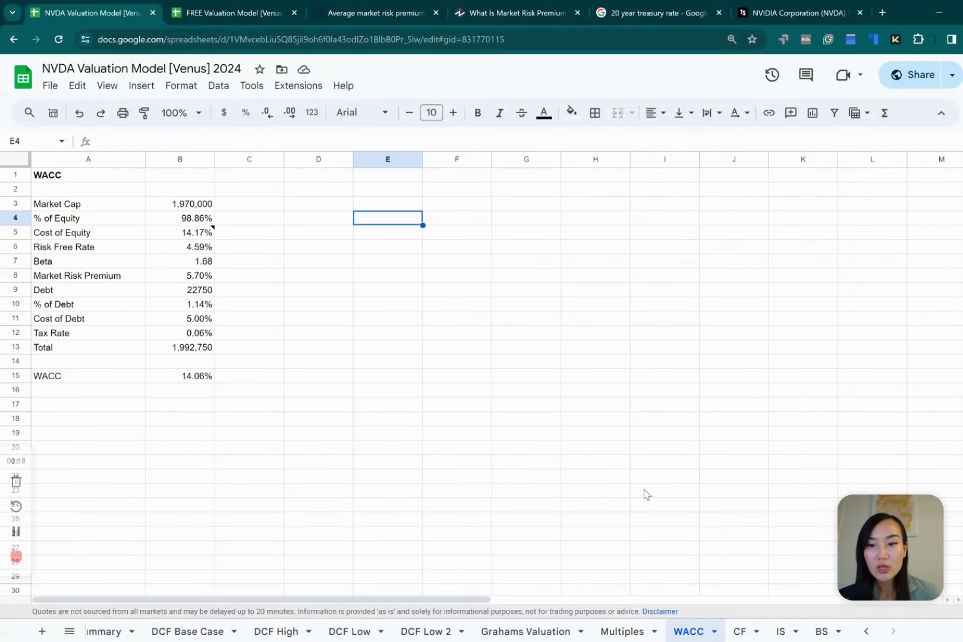
{"action": "left_click", "coordinate": [178, 220]}
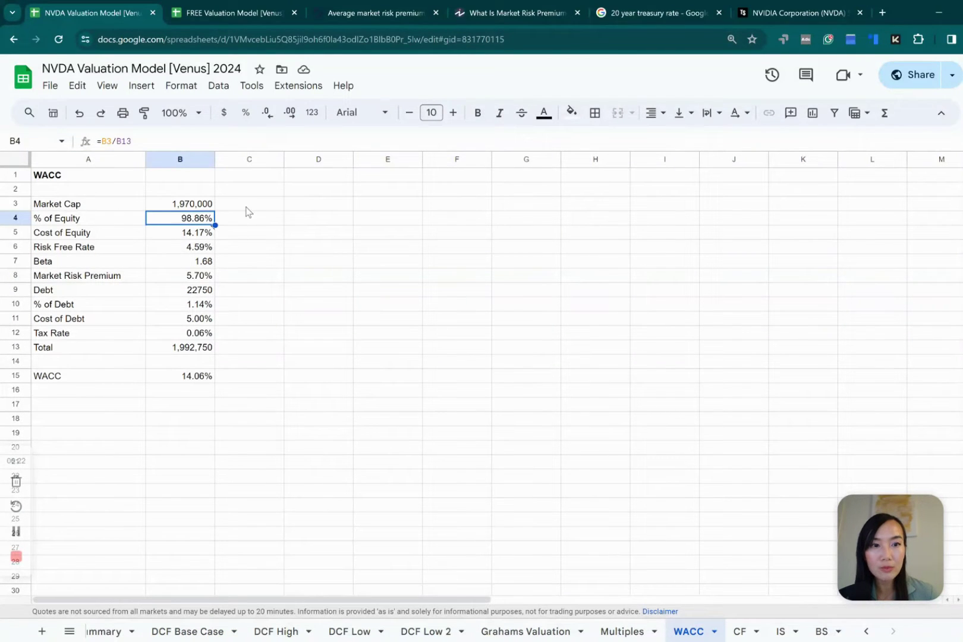
{"action": "left_click", "coordinate": [76, 219]}
{"action": "left_click", "coordinate": [188, 222]}
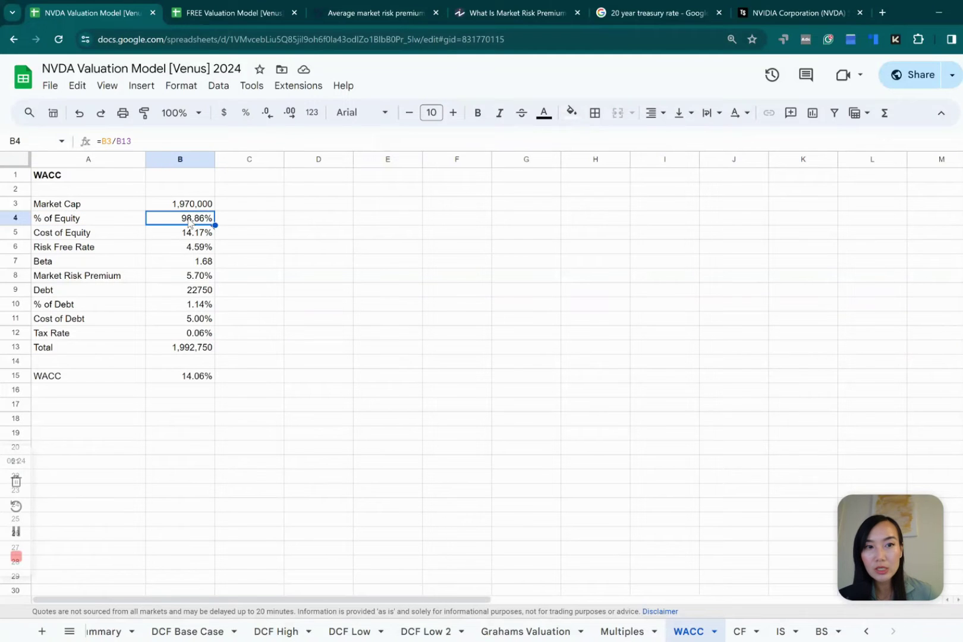
{"action": "double_click", "coordinate": [189, 222]}
{"action": "mouse_move", "coordinate": [196, 240]}
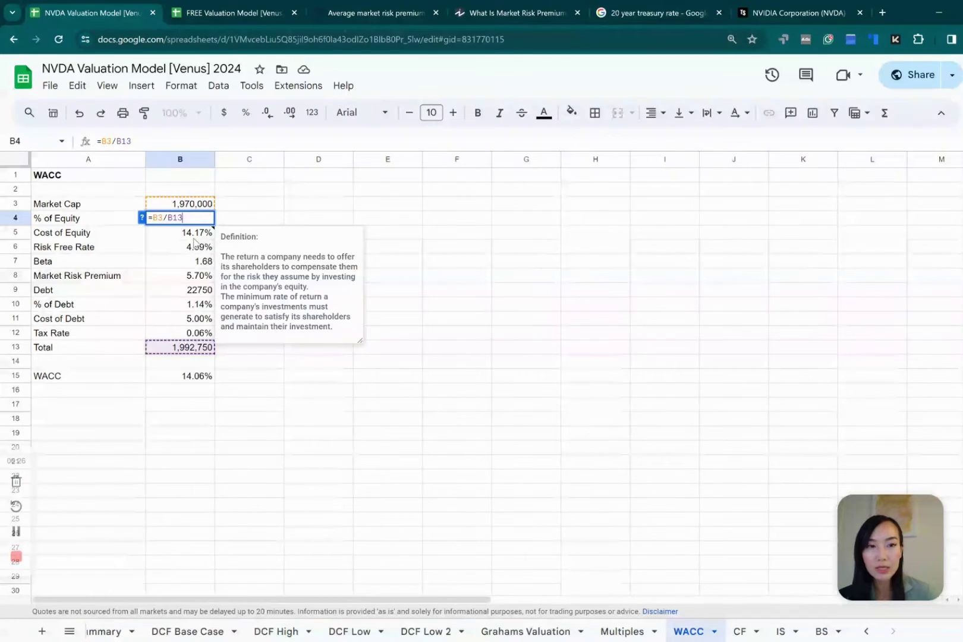
{"action": "key", "text": "Escape"}
{"action": "left_click", "coordinate": [170, 208]}
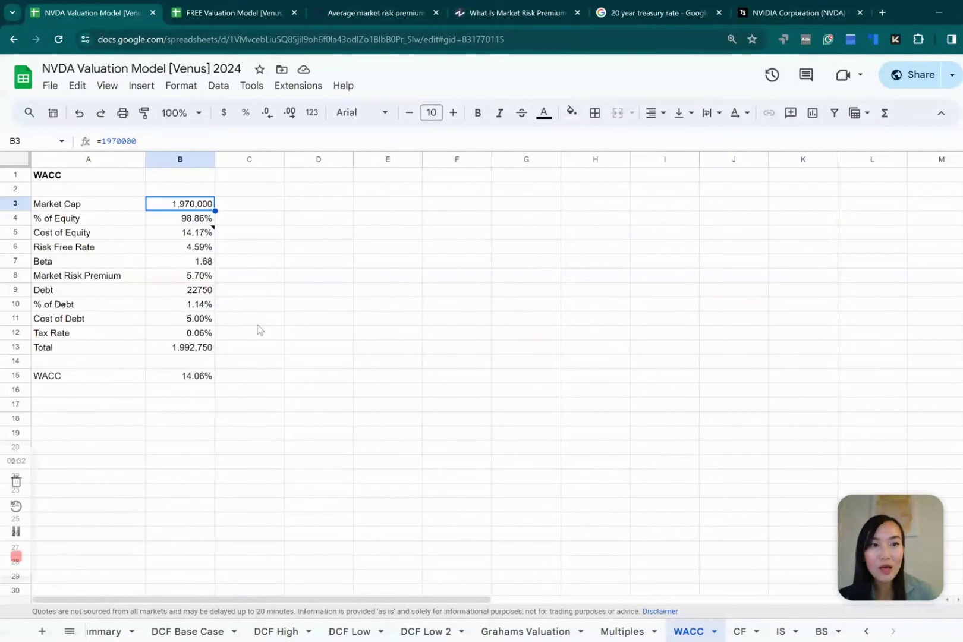
{"action": "left_click", "coordinate": [178, 292]}
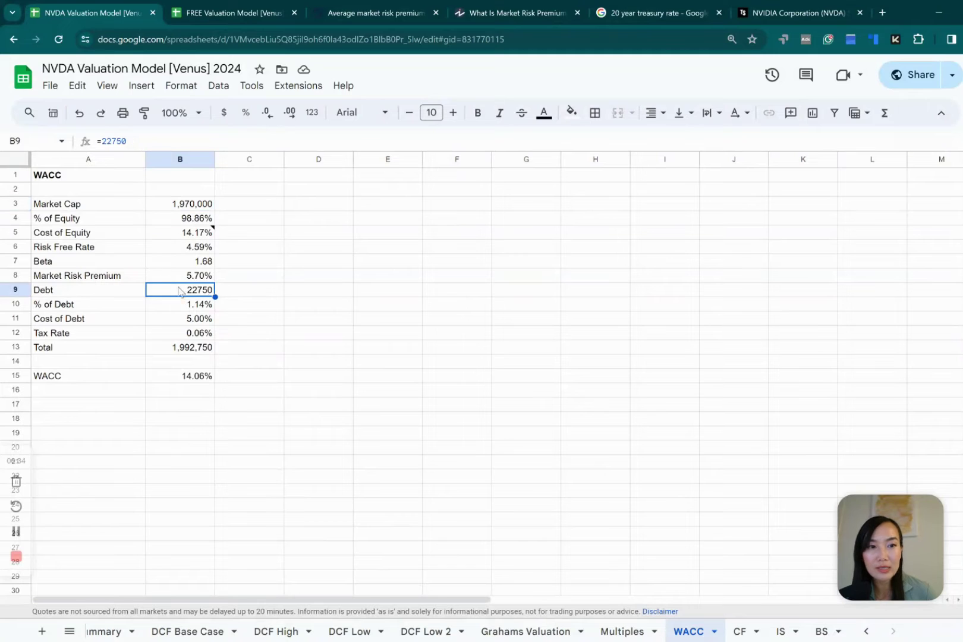
{"action": "left_click", "coordinate": [177, 219]}
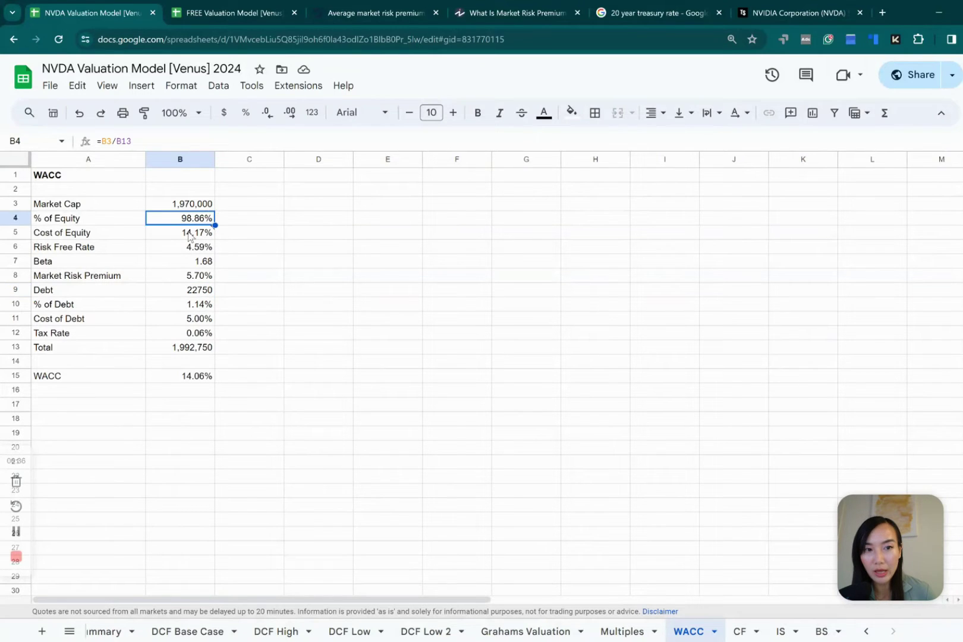
{"action": "left_click", "coordinate": [190, 235]}
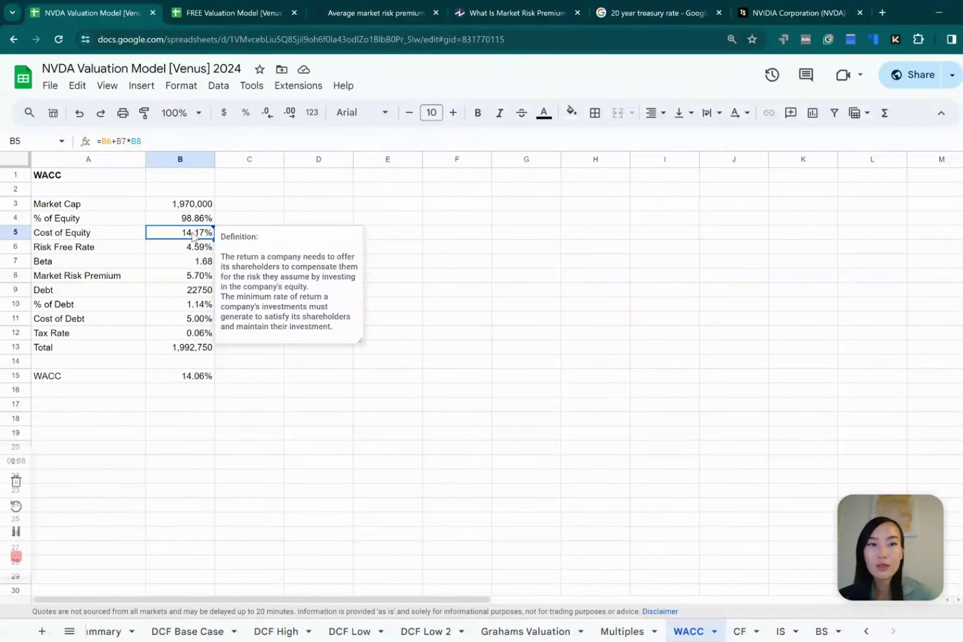
{"action": "double_click", "coordinate": [192, 234]}
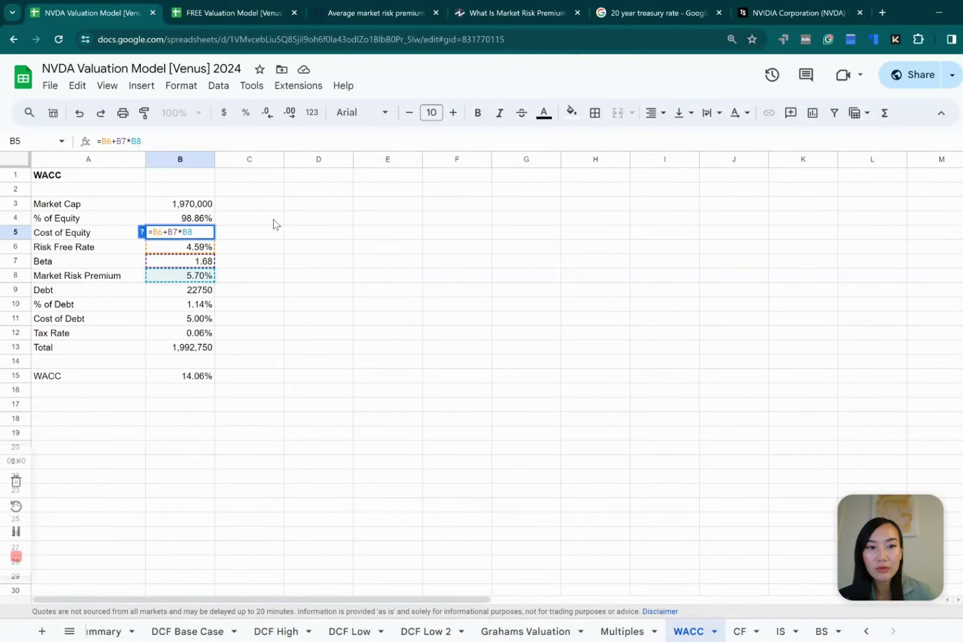
{"action": "left_click", "coordinate": [274, 225]}
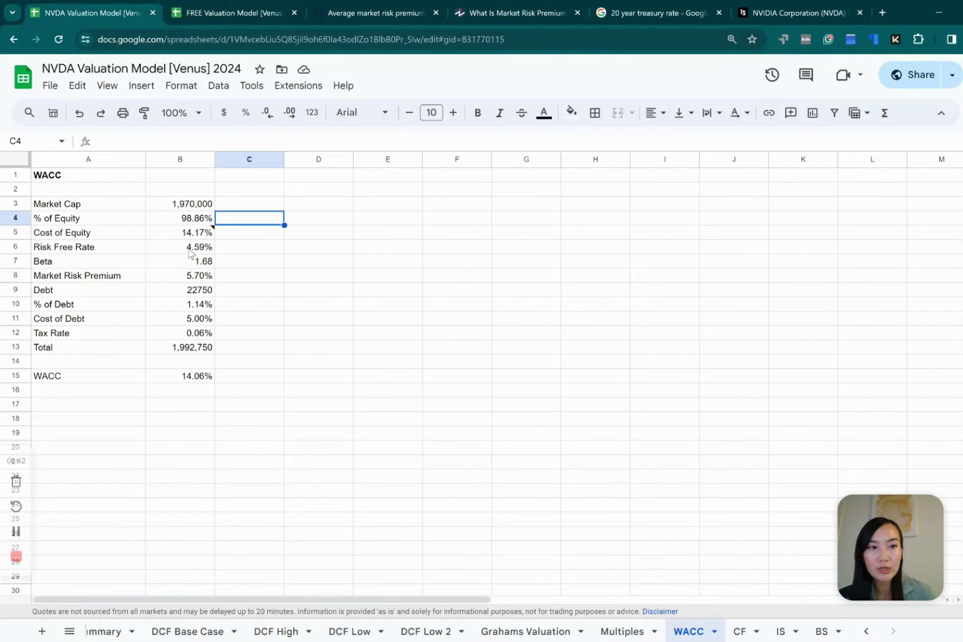
{"action": "left_click", "coordinate": [189, 249]}
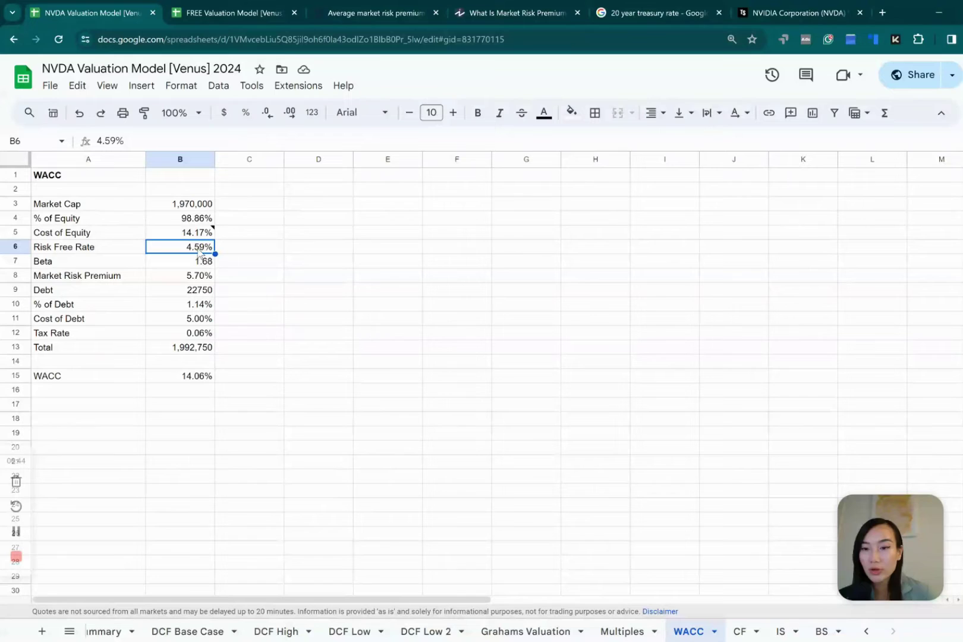
{"action": "left_click", "coordinate": [666, 9]}
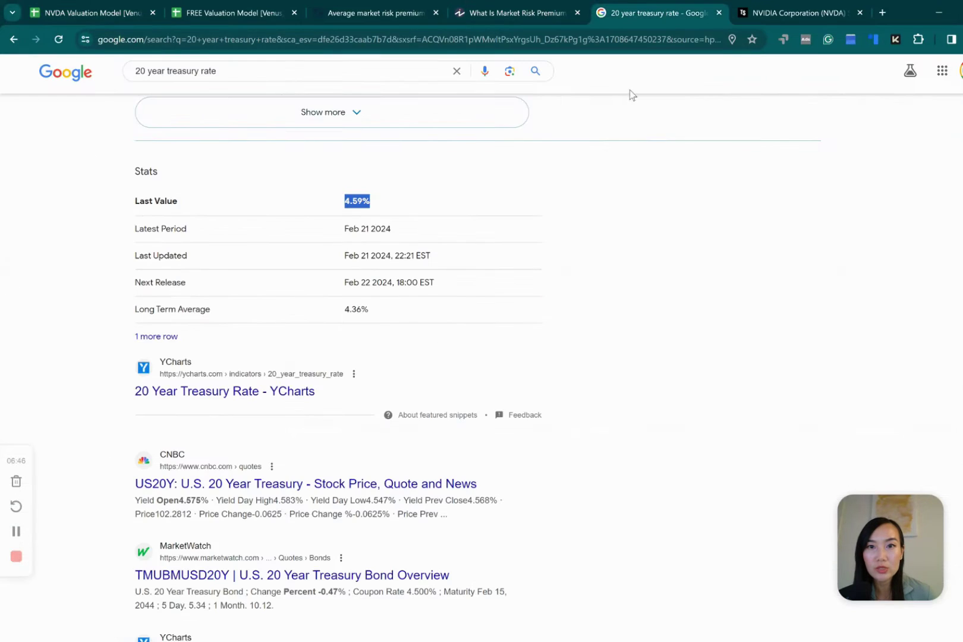
{"action": "left_click_drag", "start_coordinate": [360, 201], "coordinate": [376, 214]}
{"action": "left_click", "coordinate": [376, 215]}
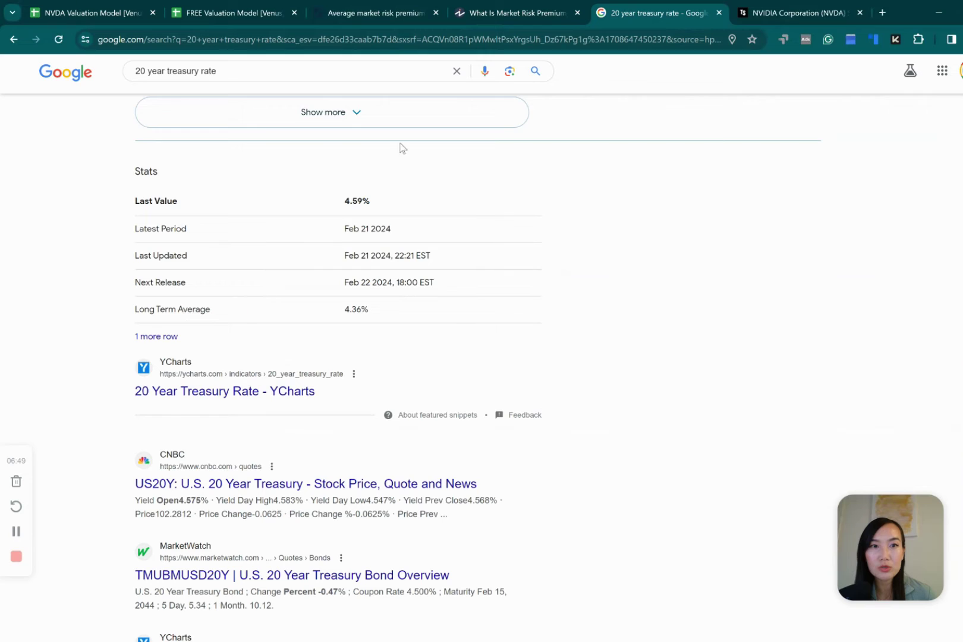
{"action": "left_click", "coordinate": [129, 10]}
{"action": "left_click", "coordinate": [200, 263]}
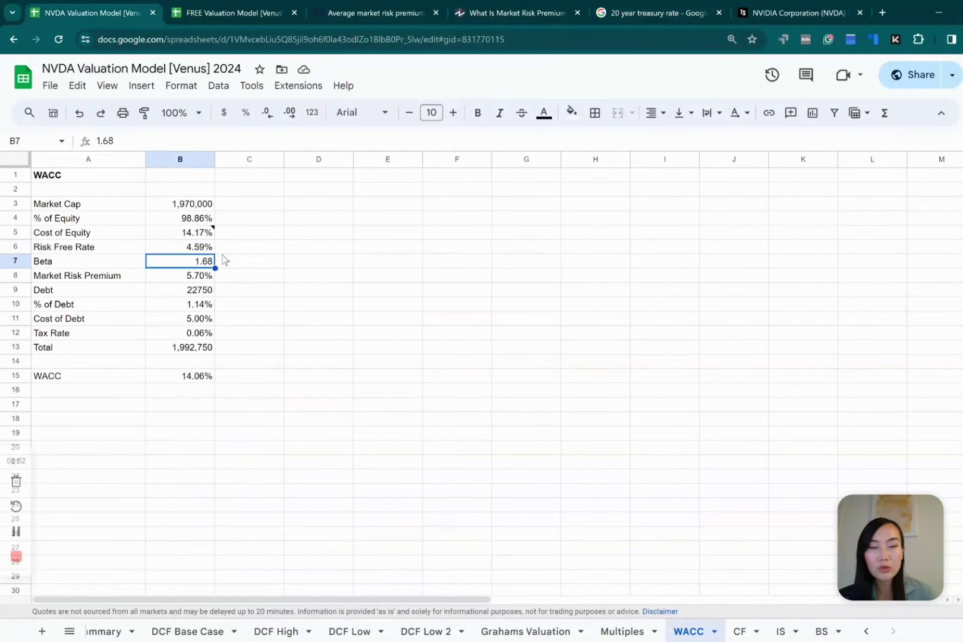
{"action": "key", "text": "ctrl+9"}
{"action": "double_click", "coordinate": [276, 423]}
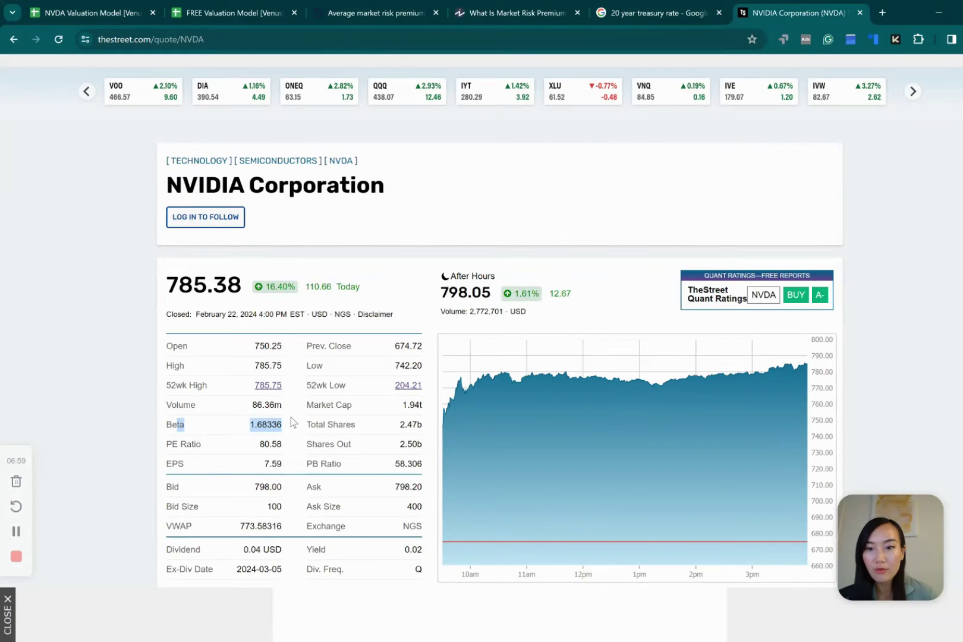
{"action": "left_click", "coordinate": [302, 430]}
{"action": "left_click_drag", "start_coordinate": [287, 425], "coordinate": [161, 425]}
{"action": "left_click", "coordinate": [117, 7]}
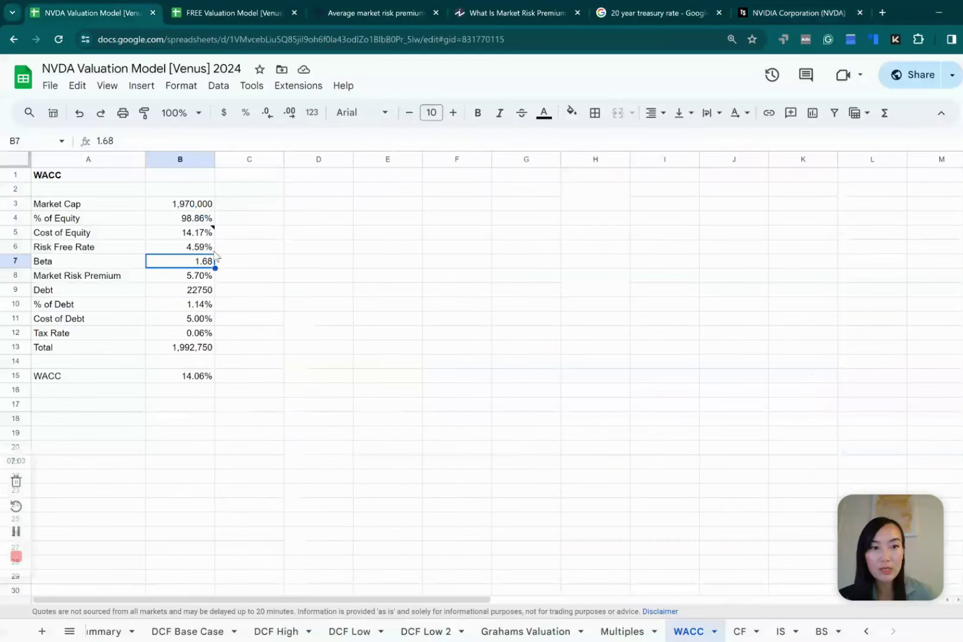
{"action": "left_click", "coordinate": [191, 279]}
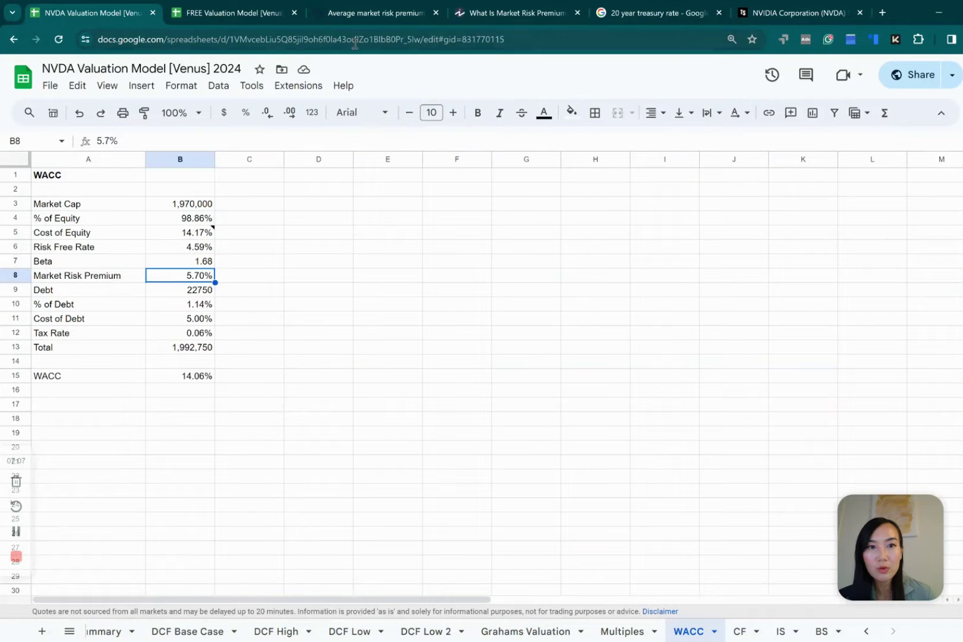
{"action": "left_click", "coordinate": [371, 12]}
{"action": "left_click_drag", "start_coordinate": [201, 188], "coordinate": [130, 188]}
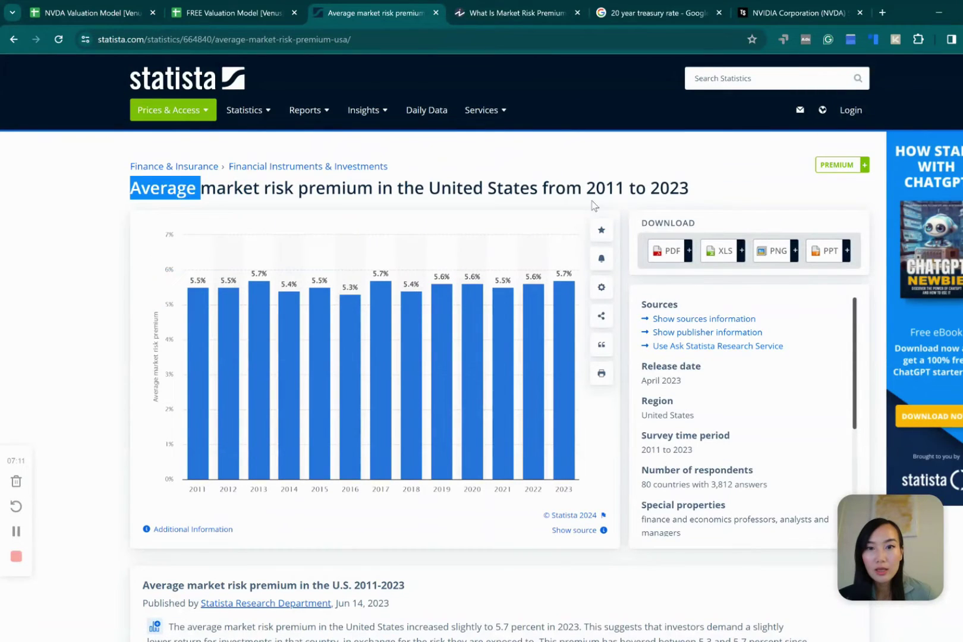
{"action": "left_click", "coordinate": [202, 188]}
{"action": "left_click_drag", "start_coordinate": [658, 192], "coordinate": [716, 189]}
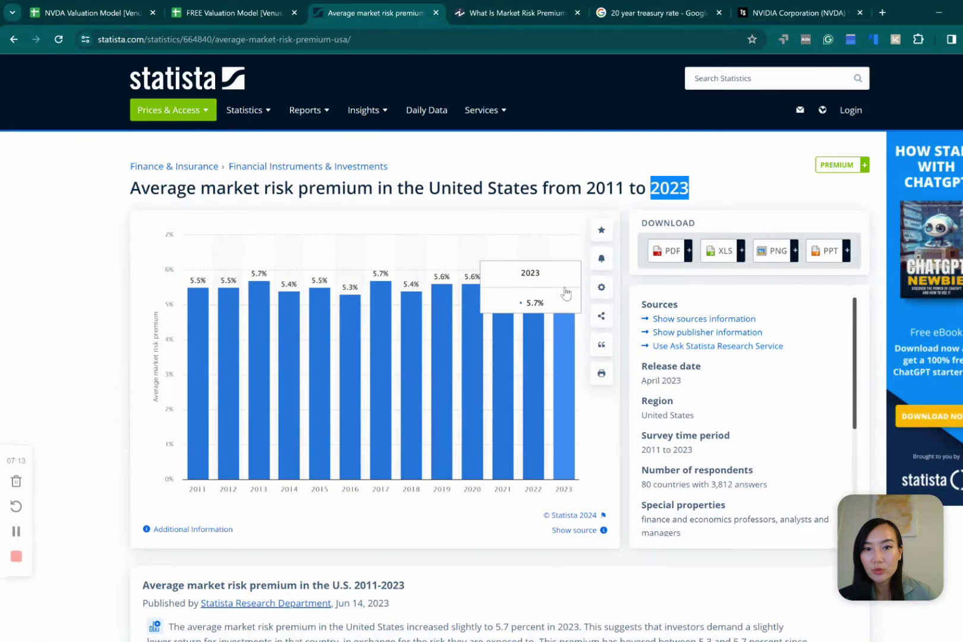
{"action": "left_click", "coordinate": [101, 14]}
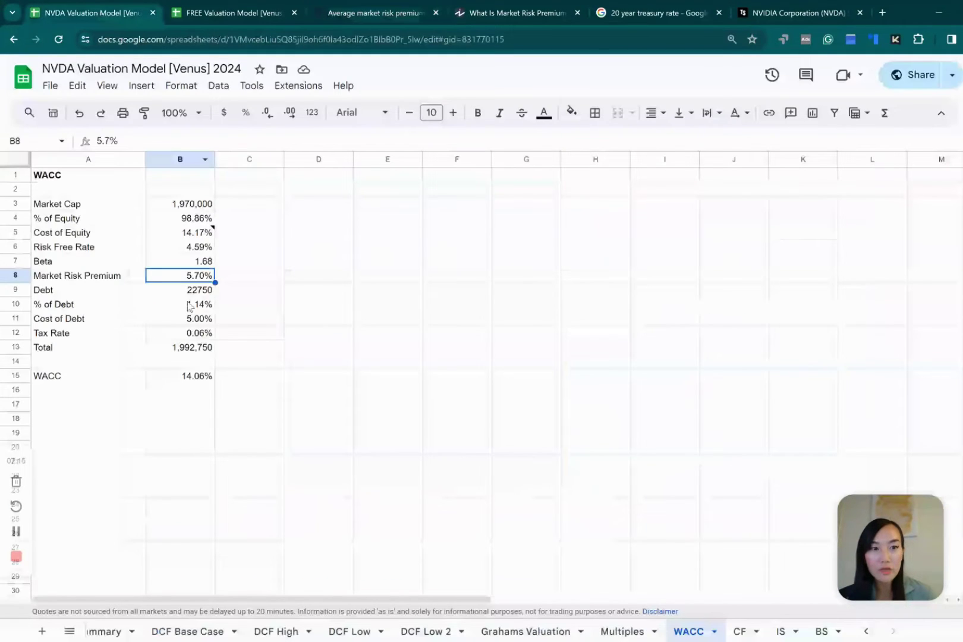
Step: Check the WACC result and Cost of Equity formulas, dismissing the definition note
{"action": "left_click", "coordinate": [203, 377]}
{"action": "left_click", "coordinate": [191, 235]}
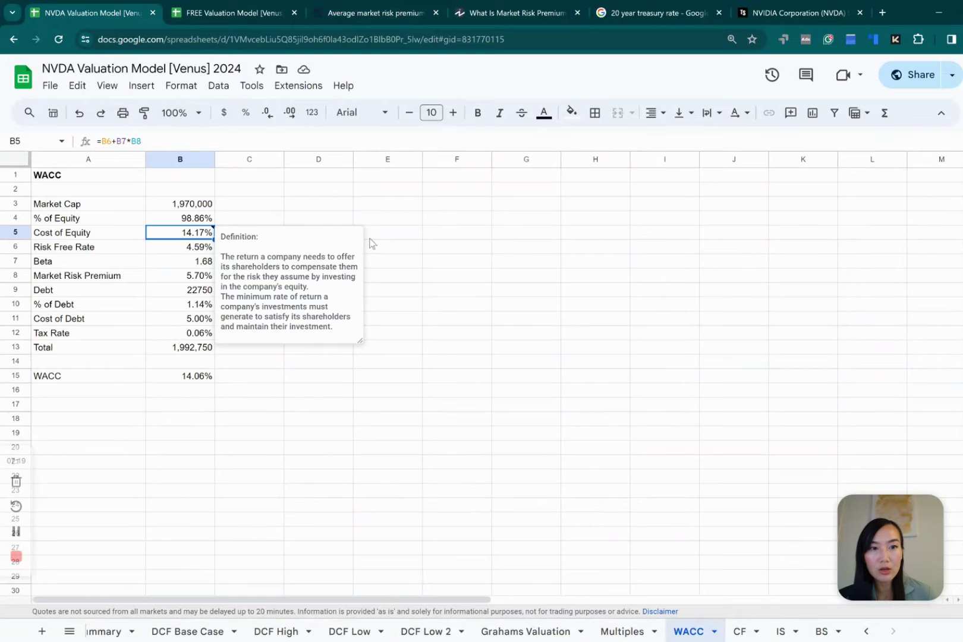
{"action": "left_click", "coordinate": [415, 195]}
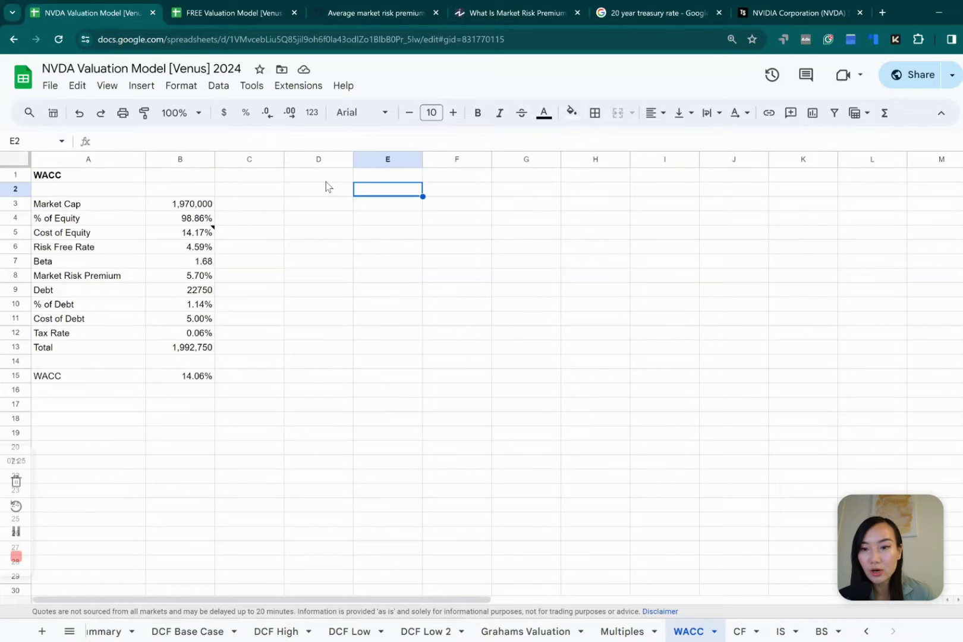
Step: Reveal the cells behind the 14.06% WACC formula, then select the 5.00% Cost of Debt
{"action": "left_click", "coordinate": [199, 378]}
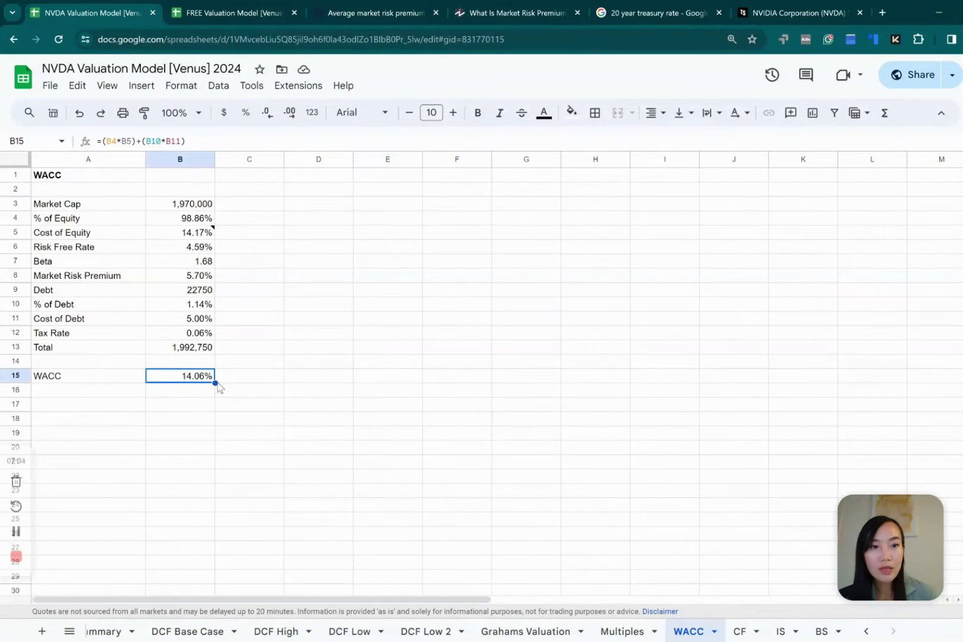
{"action": "double_click", "coordinate": [187, 377]}
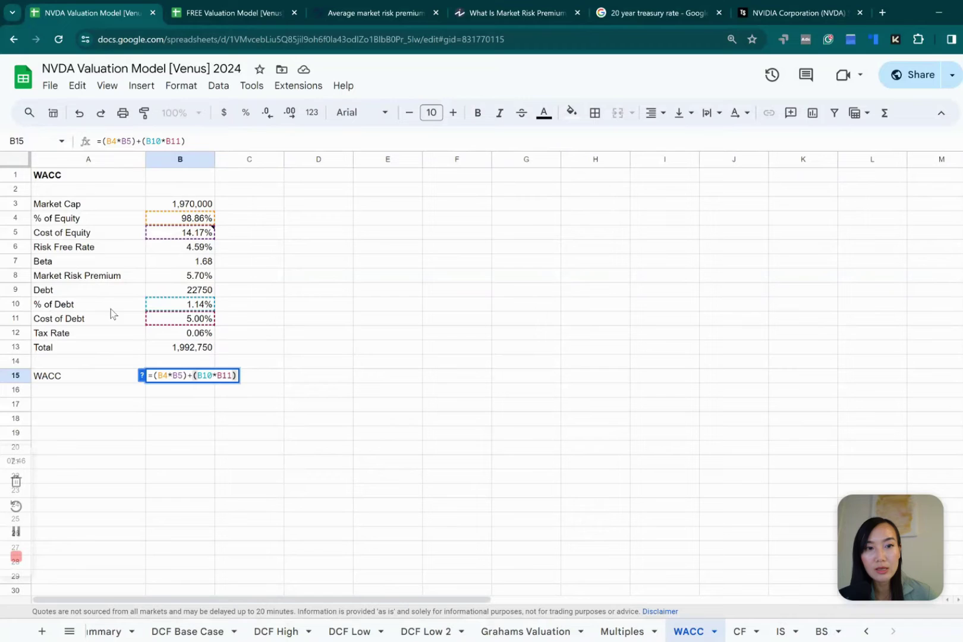
{"action": "left_click", "coordinate": [403, 373]}
{"action": "left_click", "coordinate": [190, 321]}
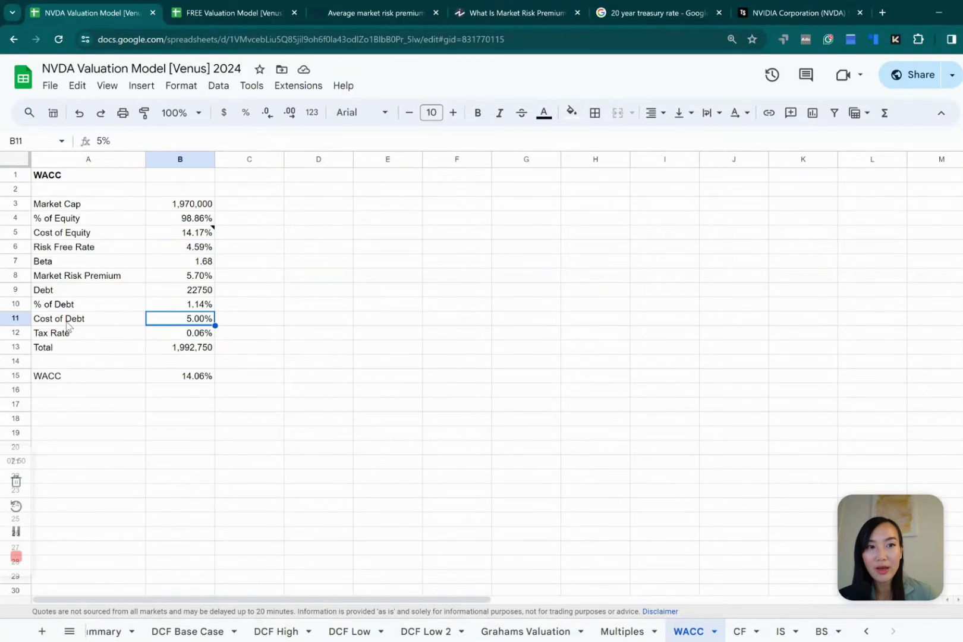
{"action": "left_click", "coordinate": [98, 321]}
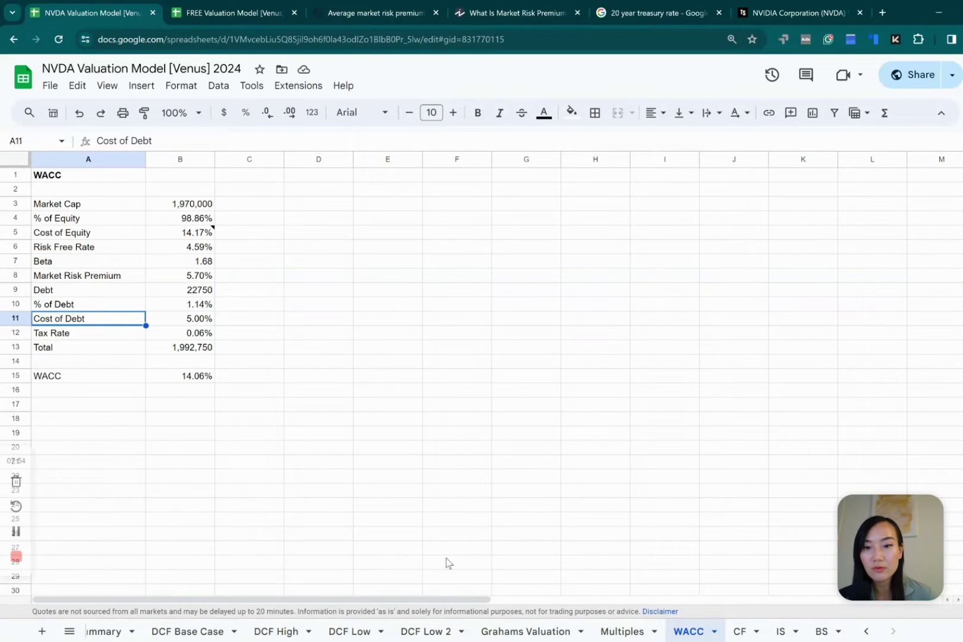
{"action": "left_click", "coordinate": [119, 631]}
{"action": "left_click", "coordinate": [198, 633]}
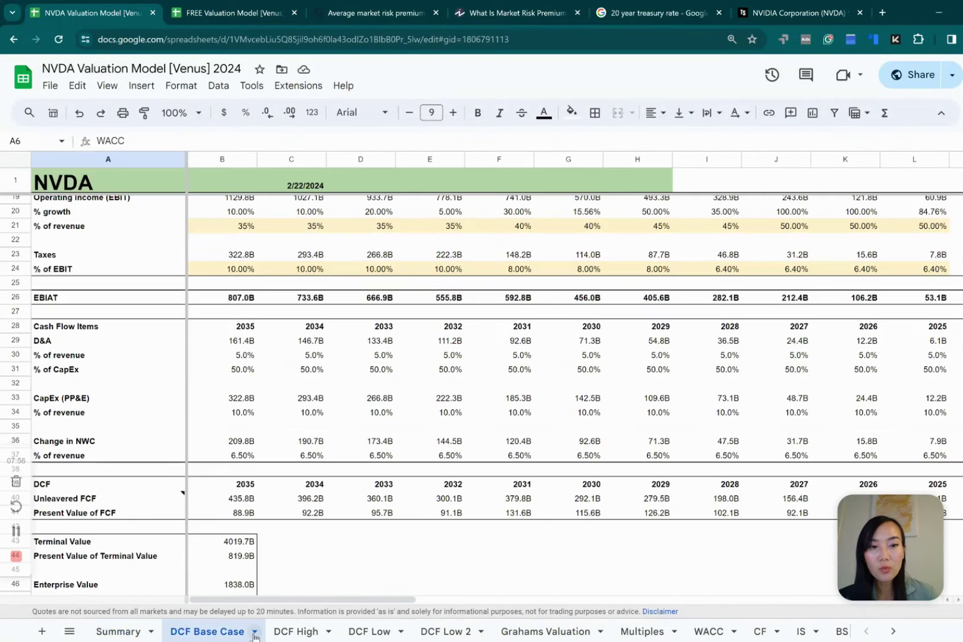
{"action": "scroll", "coordinate": [289, 370], "scroll_direction": "up", "scroll_amount": 5}
{"action": "left_click", "coordinate": [233, 261]}
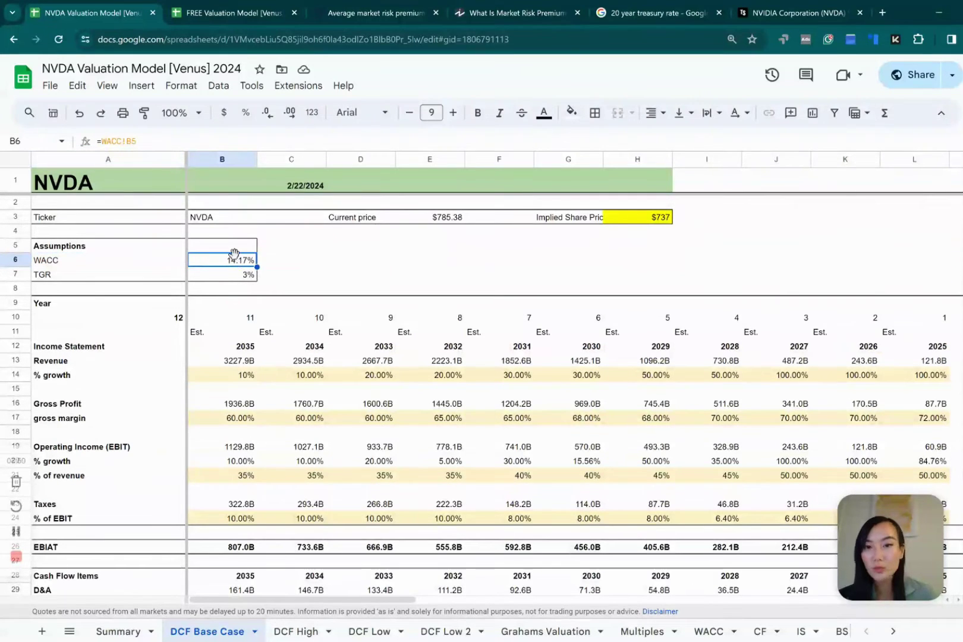
{"action": "left_click", "coordinate": [408, 295]}
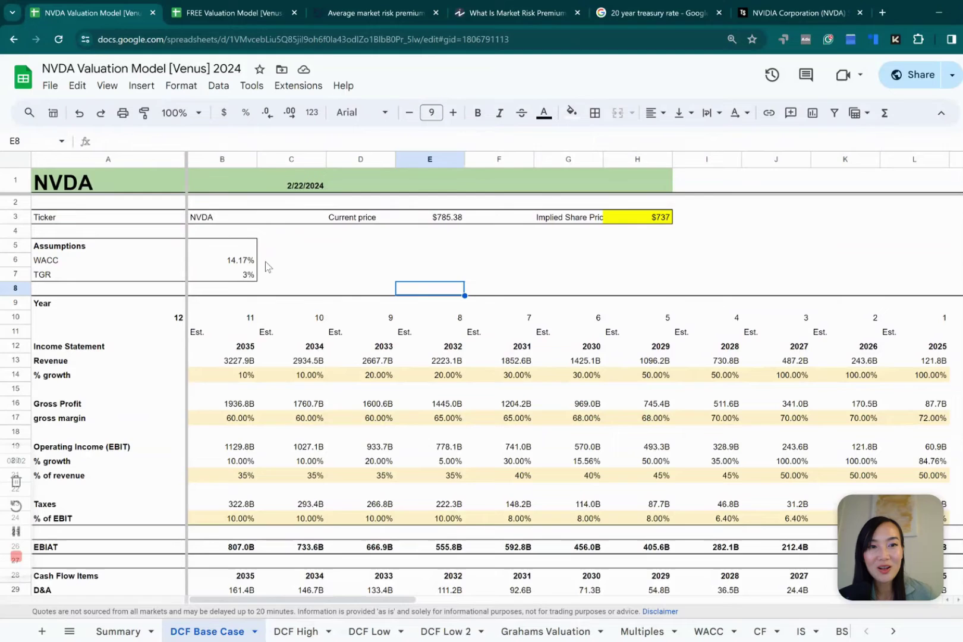
{"action": "left_click", "coordinate": [242, 261]}
{"action": "scroll", "coordinate": [357, 303], "scroll_direction": "down", "scroll_amount": 4}
{"action": "scroll", "coordinate": [304, 312], "scroll_direction": "down", "scroll_amount": 3}
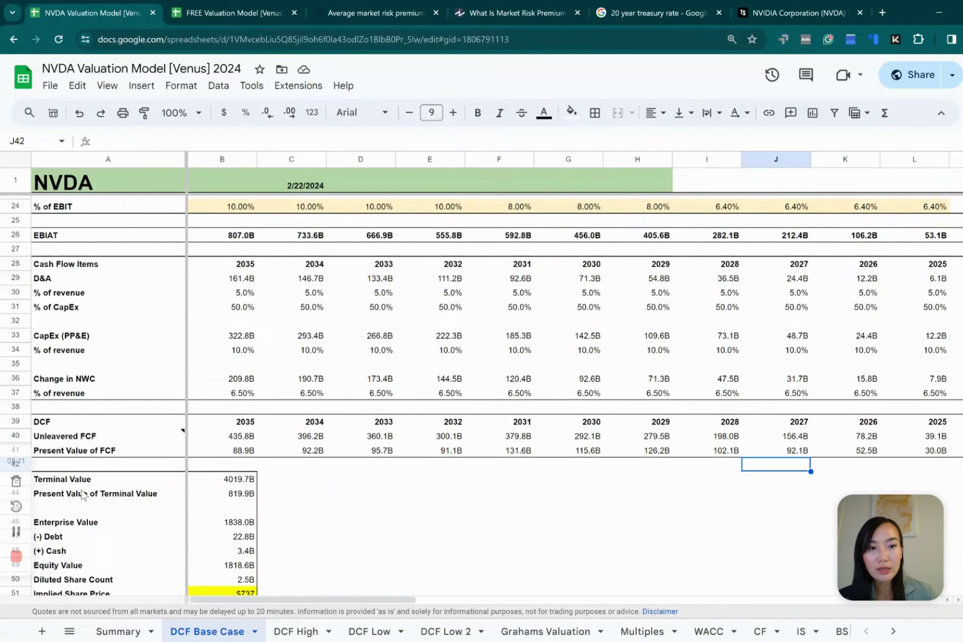
{"action": "left_click", "coordinate": [83, 483]}
{"action": "left_click", "coordinate": [110, 500]}
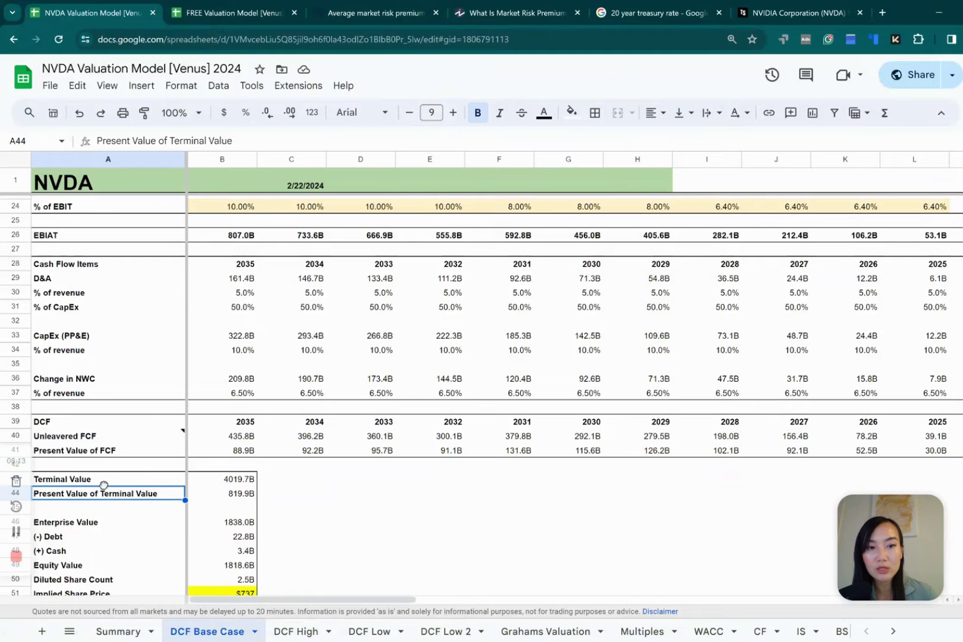
{"action": "left_click", "coordinate": [212, 483]}
{"action": "double_click", "coordinate": [233, 483]}
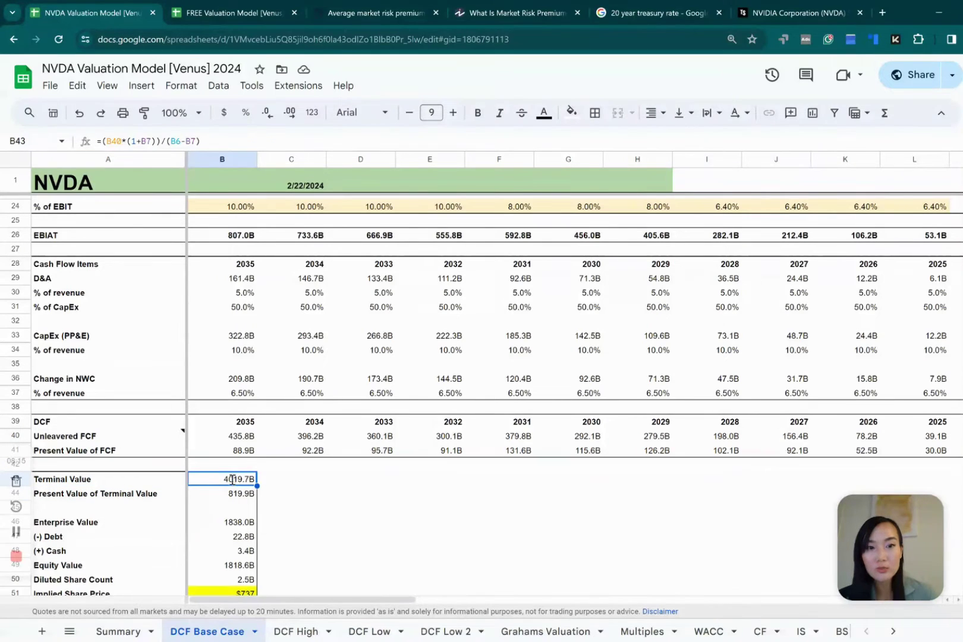
{"action": "left_click", "coordinate": [410, 482]}
{"action": "left_click", "coordinate": [229, 486]}
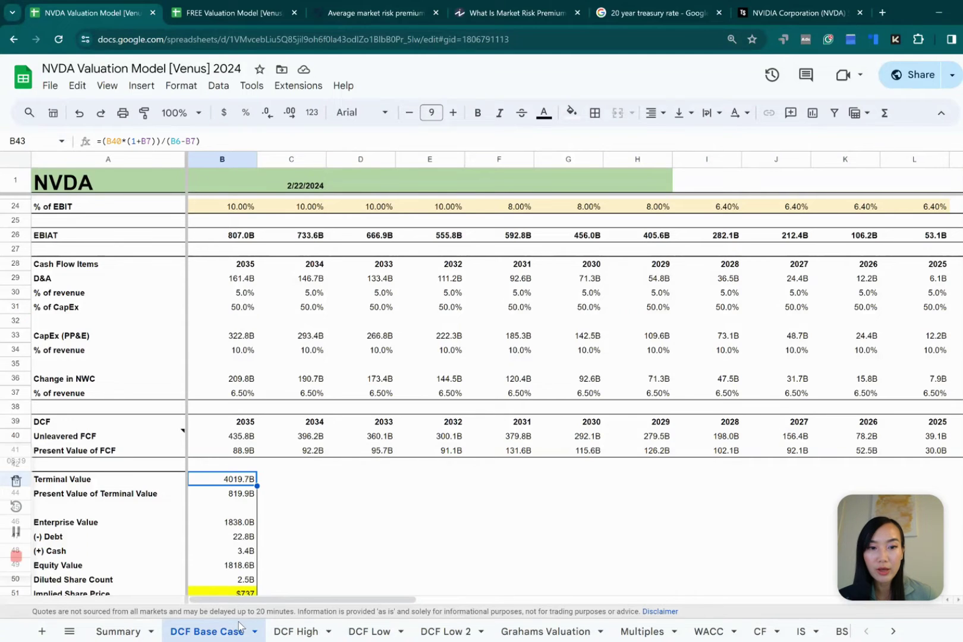
{"action": "scroll", "coordinate": [368, 456], "scroll_direction": "up", "scroll_amount": 5}
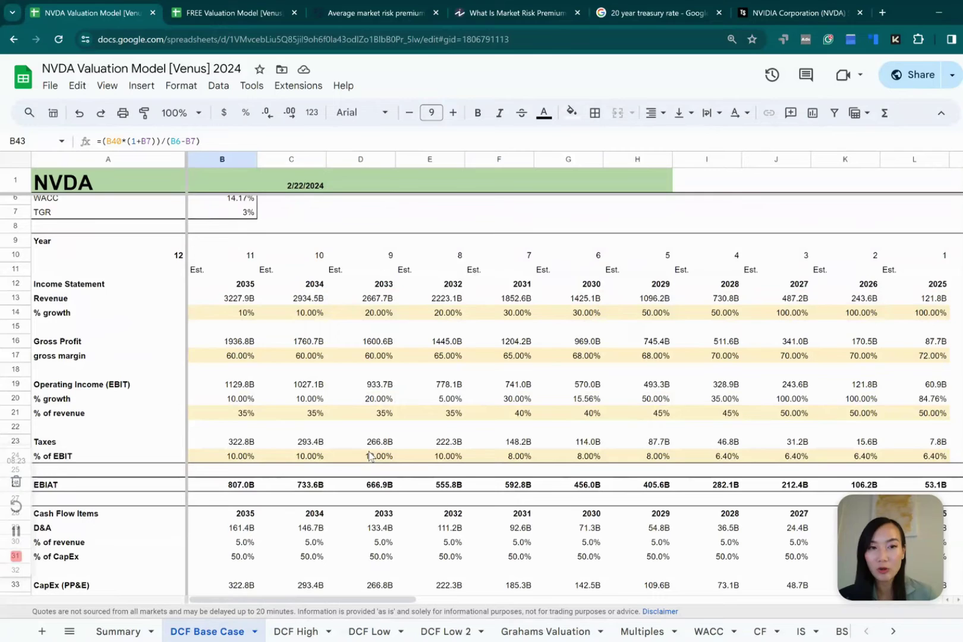
{"action": "left_click", "coordinate": [219, 215]}
{"action": "scroll", "coordinate": [297, 353], "scroll_direction": "up", "scroll_amount": 2}
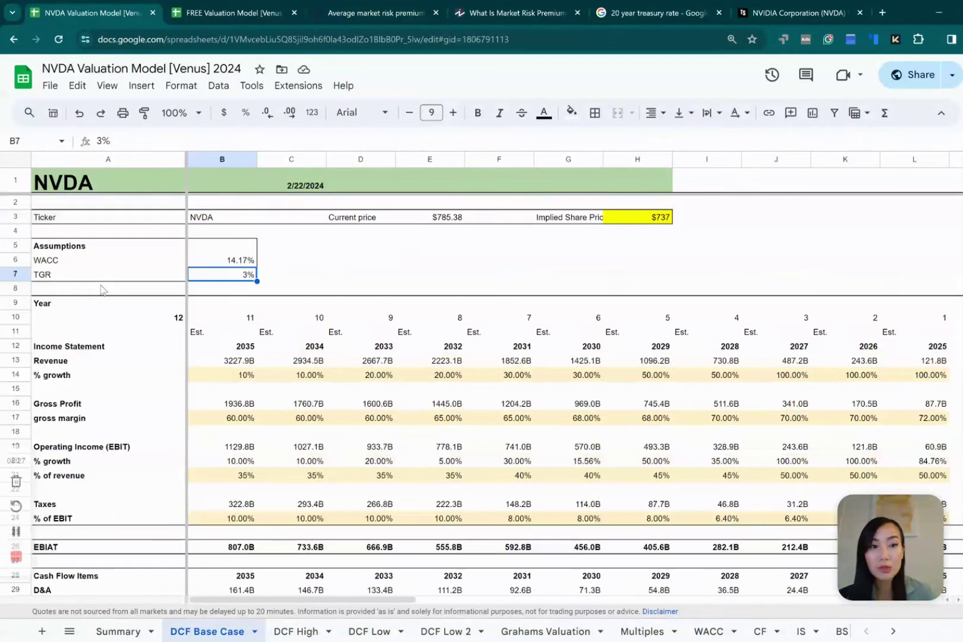
{"action": "scroll", "coordinate": [381, 476], "scroll_direction": "down", "scroll_amount": 4}
{"action": "scroll", "coordinate": [381, 481], "scroll_direction": "down", "scroll_amount": 4}
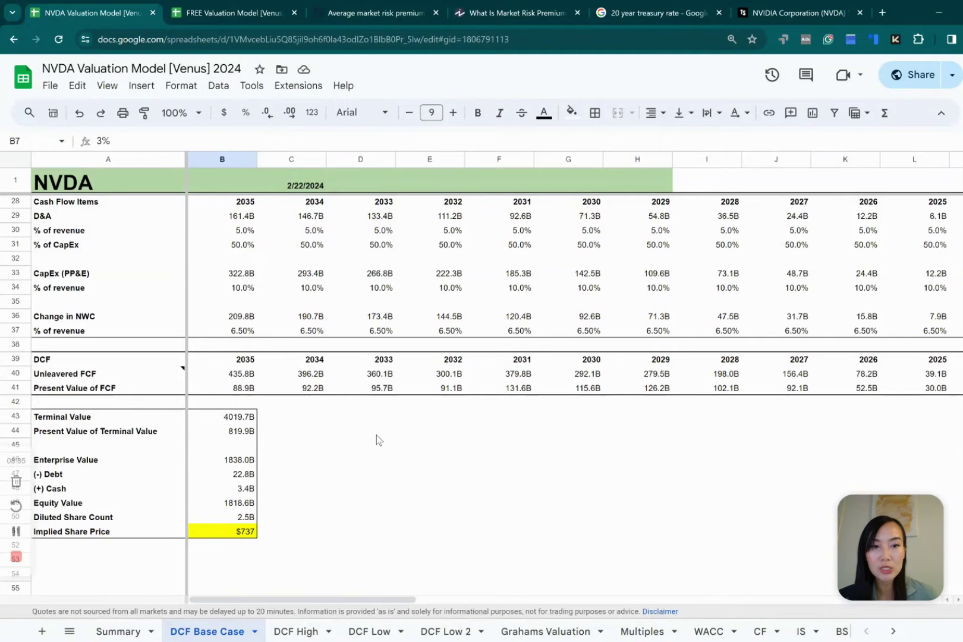
{"action": "left_click", "coordinate": [244, 419]}
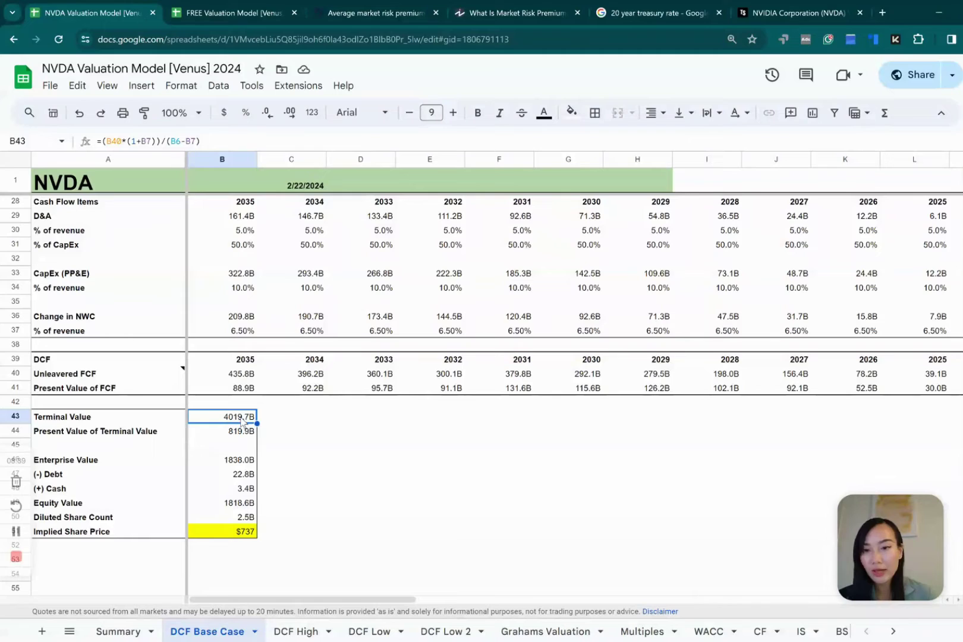
{"action": "double_click", "coordinate": [242, 421]}
{"action": "left_click", "coordinate": [475, 459]}
{"action": "key", "text": "Left"}
{"action": "key", "text": "Left"}
{"action": "key", "text": "Left"}
{"action": "key", "text": "Left"}
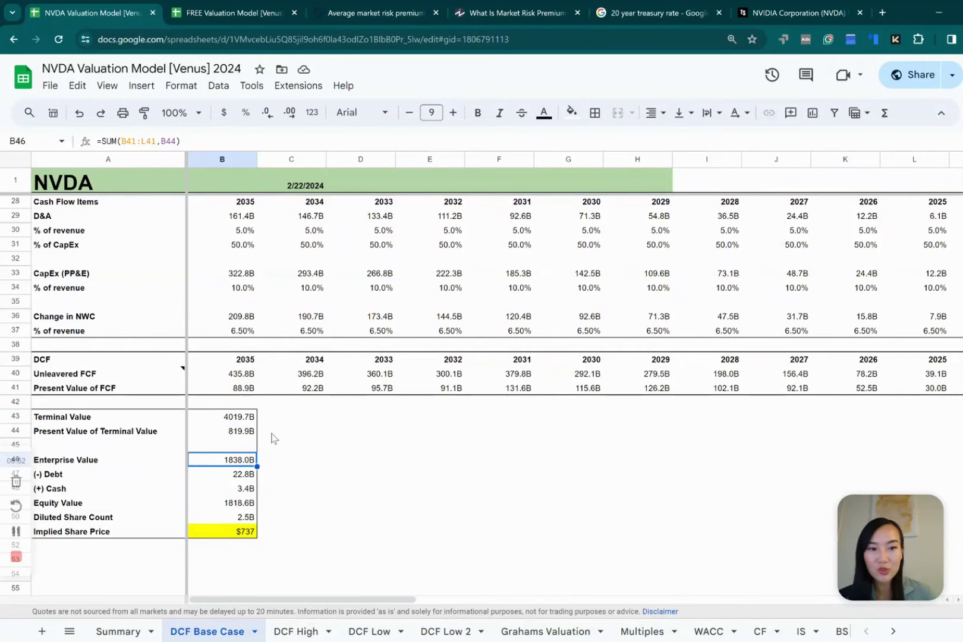
{"action": "left_click", "coordinate": [216, 437]}
{"action": "left_click", "coordinate": [237, 424]}
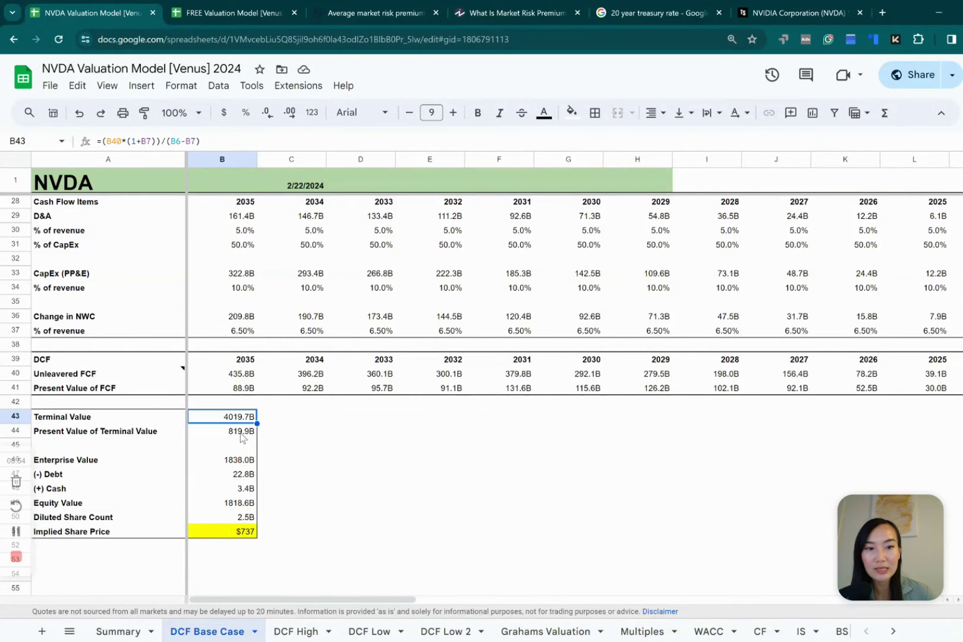
{"action": "left_click", "coordinate": [242, 438]}
{"action": "double_click", "coordinate": [242, 438]}
{"action": "left_click", "coordinate": [360, 416]}
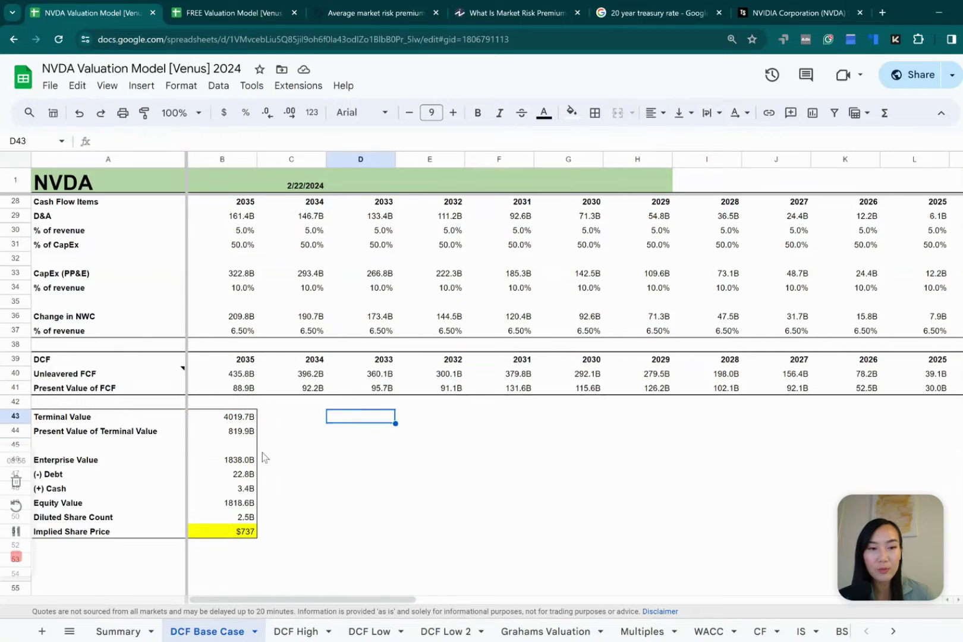
{"action": "double_click", "coordinate": [248, 459]}
{"action": "scroll", "coordinate": [256, 440], "scroll_direction": "down", "scroll_amount": 2}
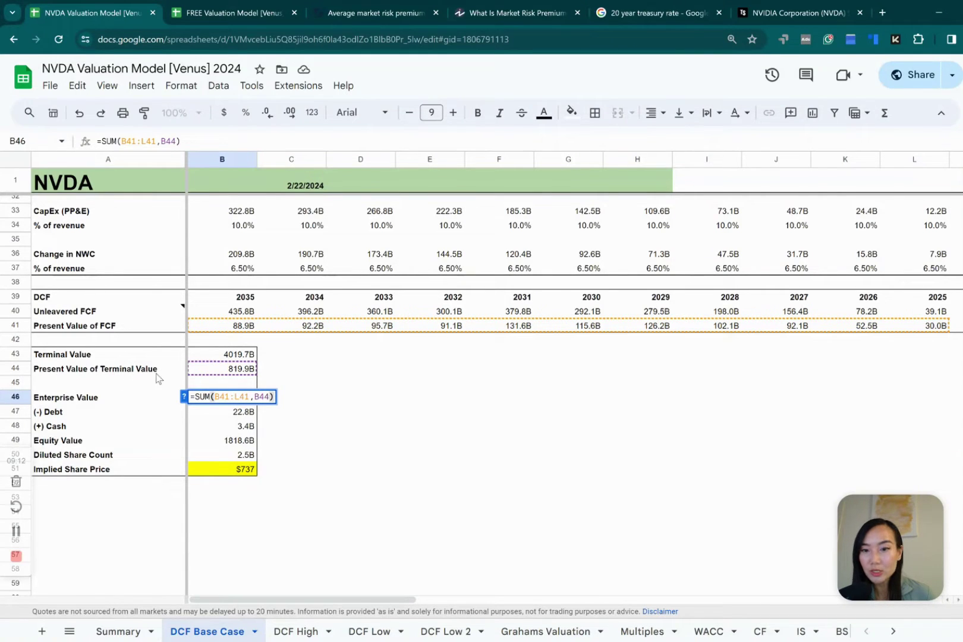
{"action": "key", "text": "Escape"}
{"action": "left_click", "coordinate": [126, 403]}
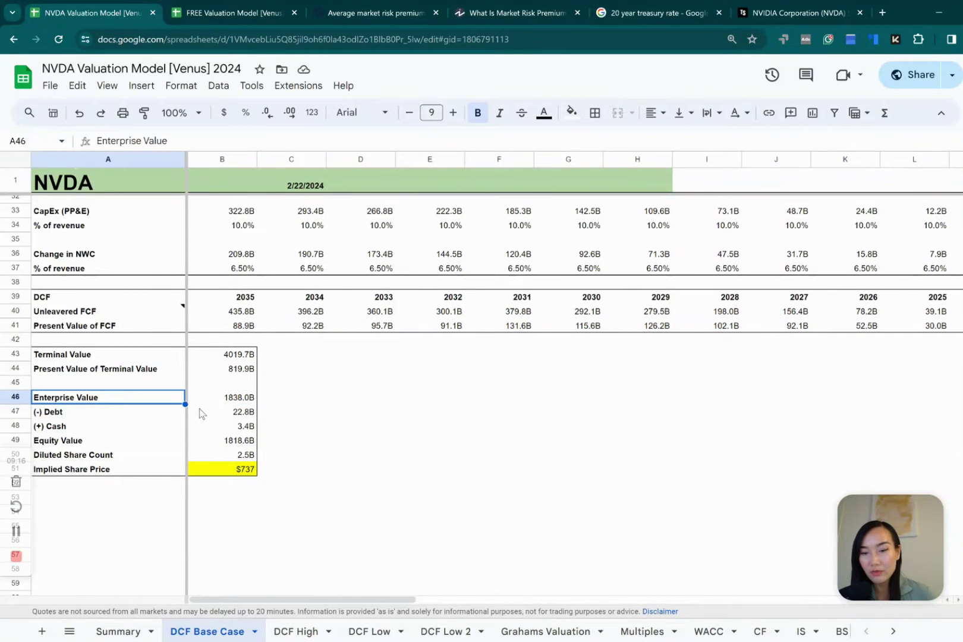
{"action": "left_click", "coordinate": [244, 401]}
{"action": "left_click", "coordinate": [245, 415]}
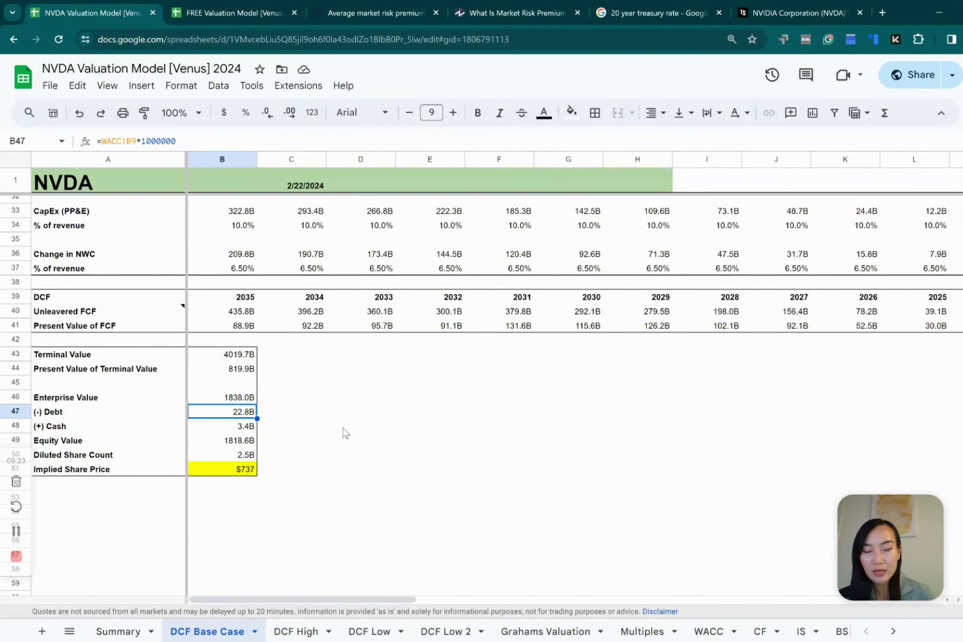
{"action": "left_click", "coordinate": [233, 429]}
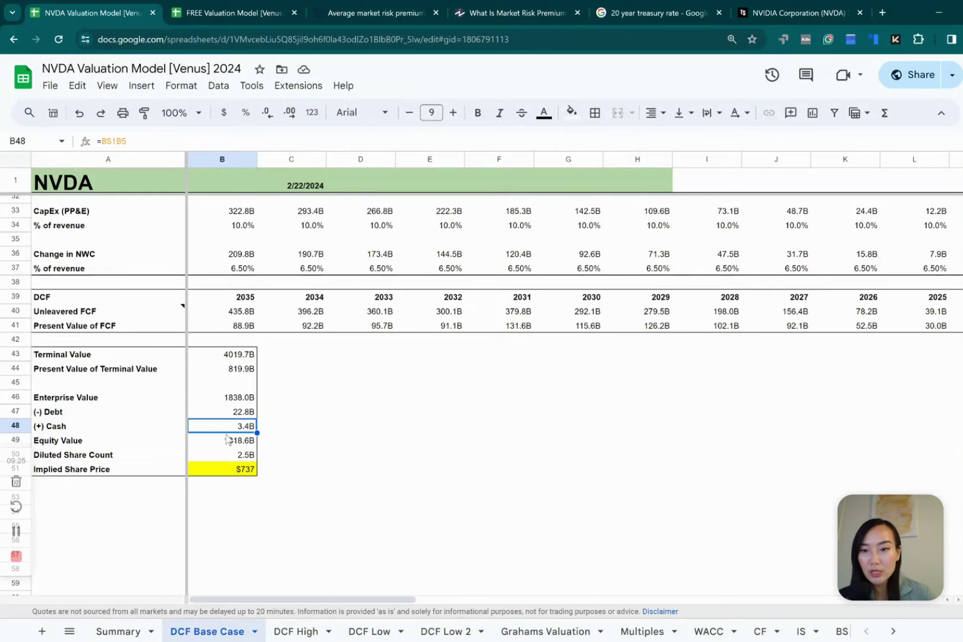
{"action": "double_click", "coordinate": [241, 441]}
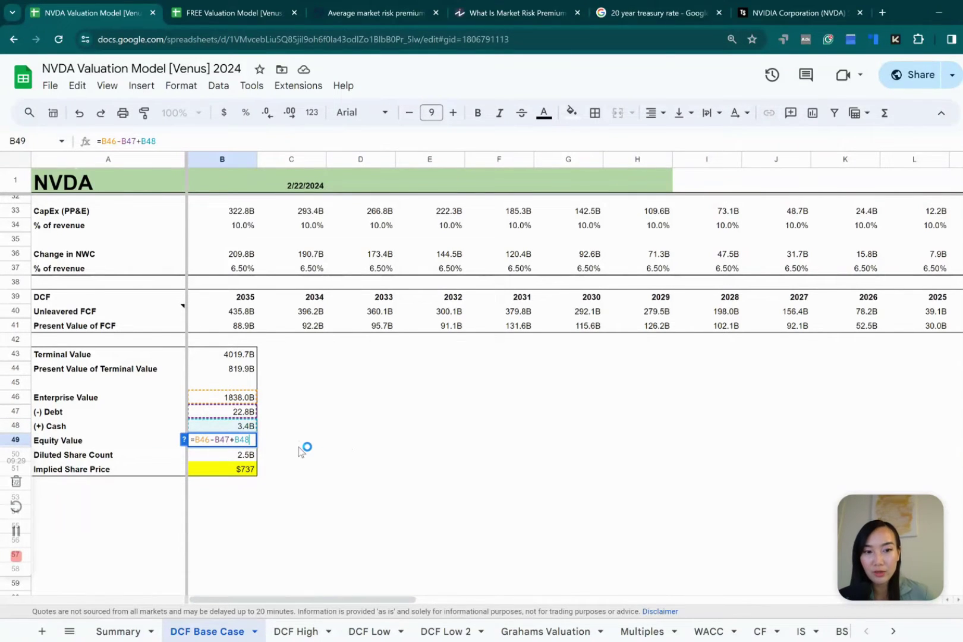
{"action": "key", "text": "Tab"}
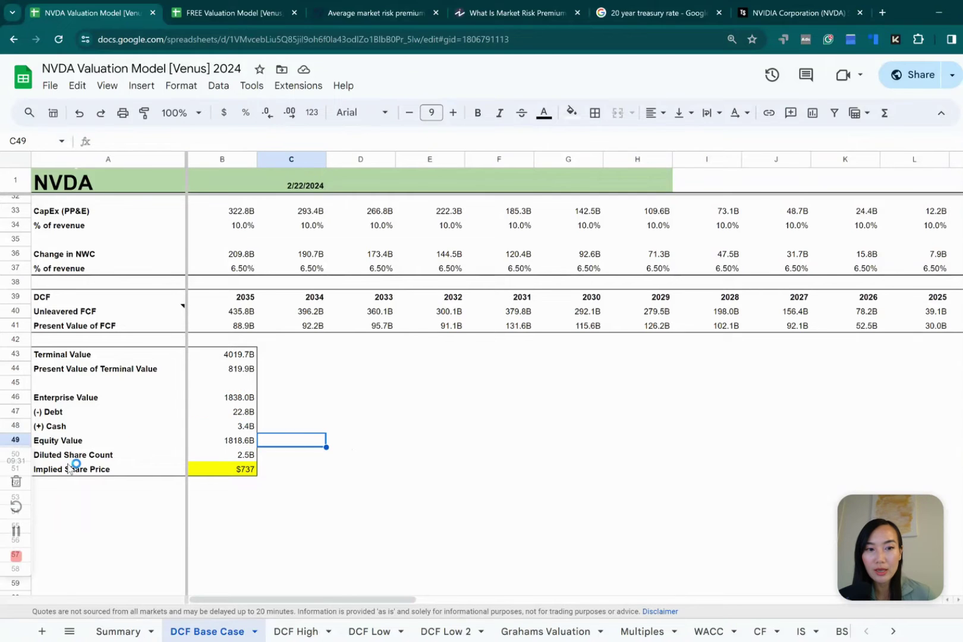
{"action": "left_click", "coordinate": [242, 458]}
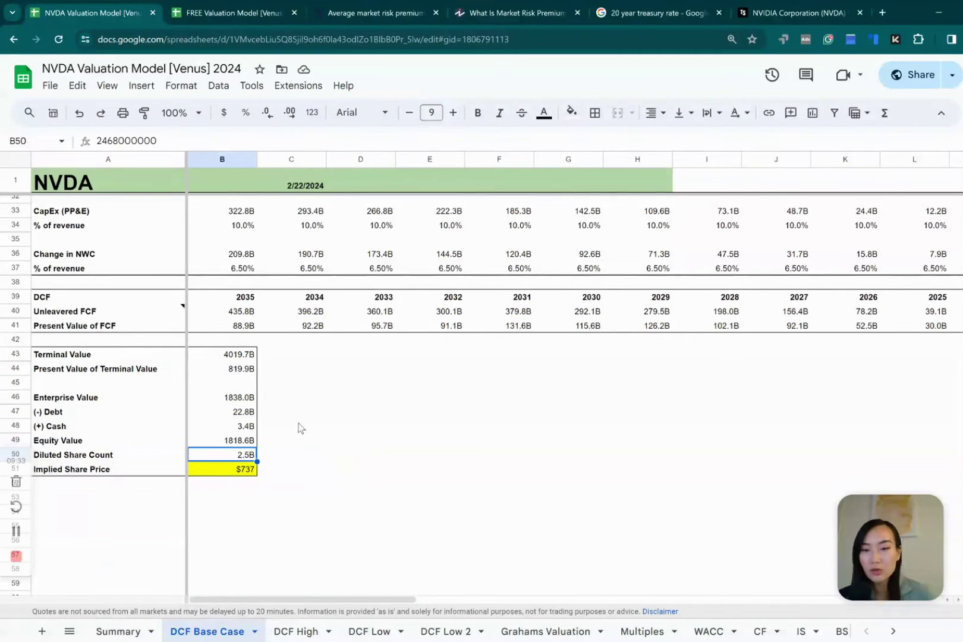
{"action": "left_click", "coordinate": [432, 446]}
{"action": "left_click", "coordinate": [239, 459]}
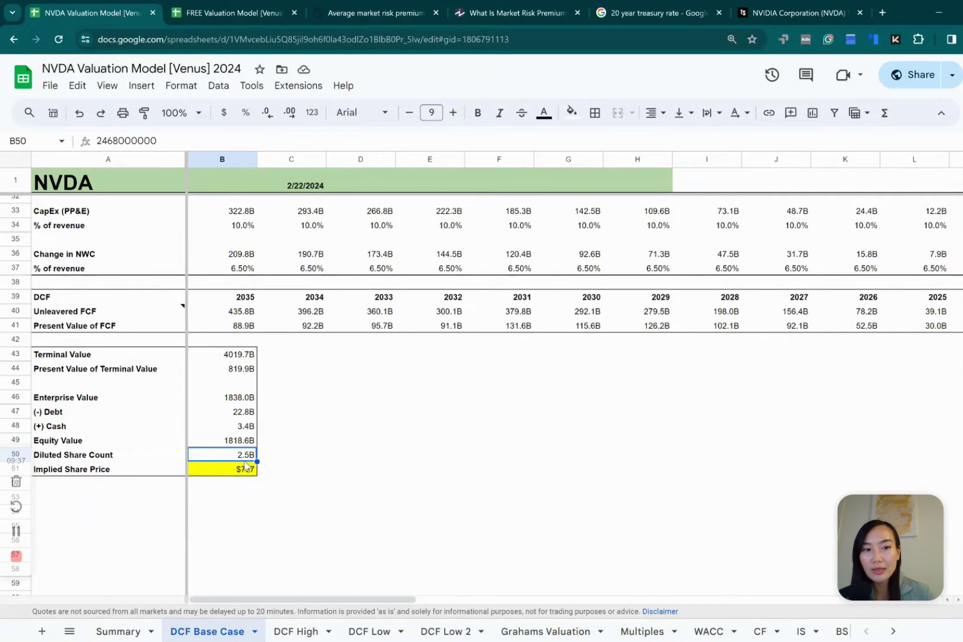
{"action": "left_click", "coordinate": [241, 445]}
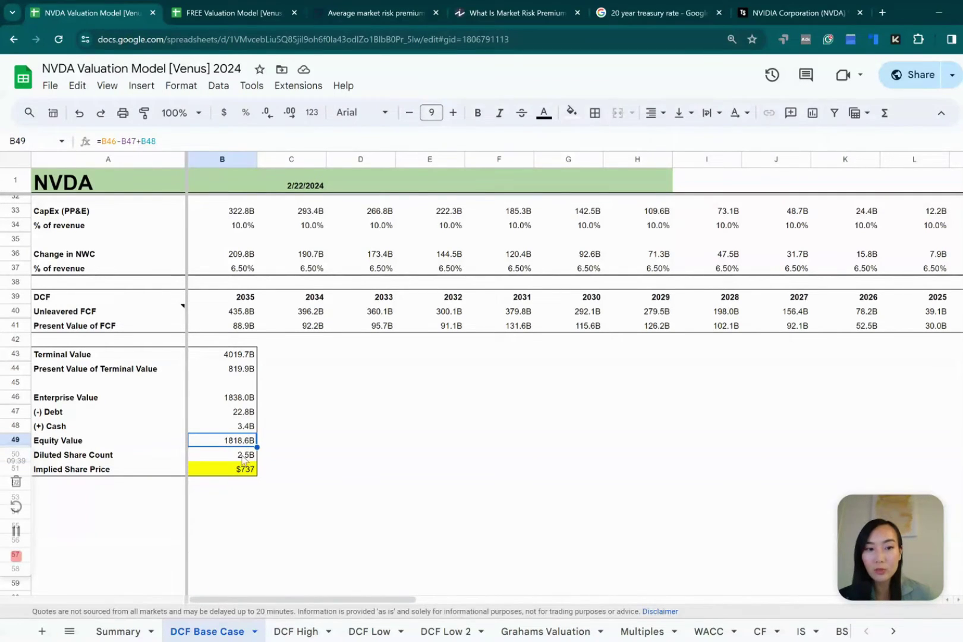
{"action": "left_click", "coordinate": [241, 456]}
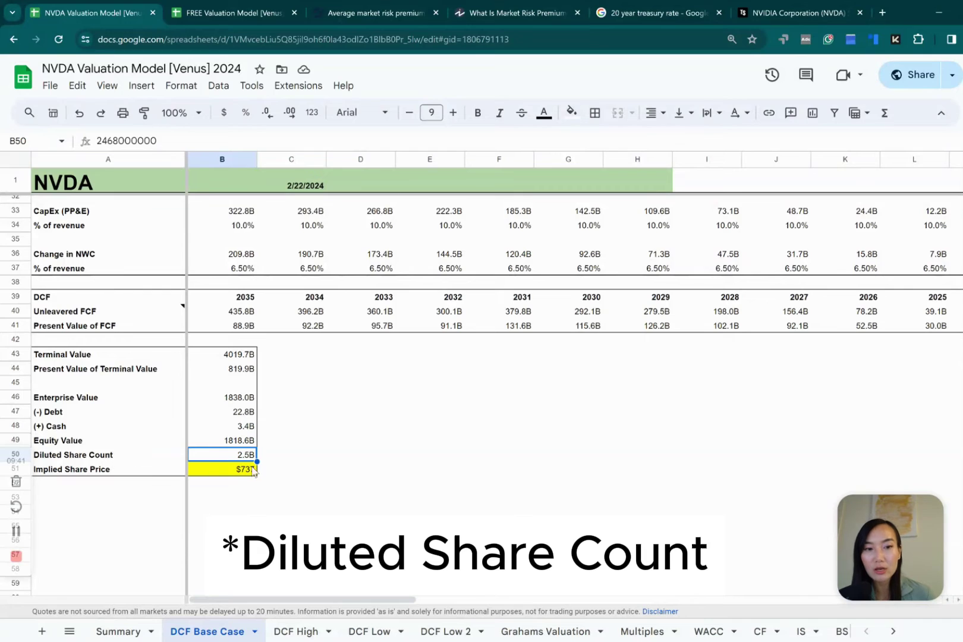
{"action": "left_click", "coordinate": [255, 473]}
{"action": "key", "text": "Right"}
{"action": "key", "text": "Right"}
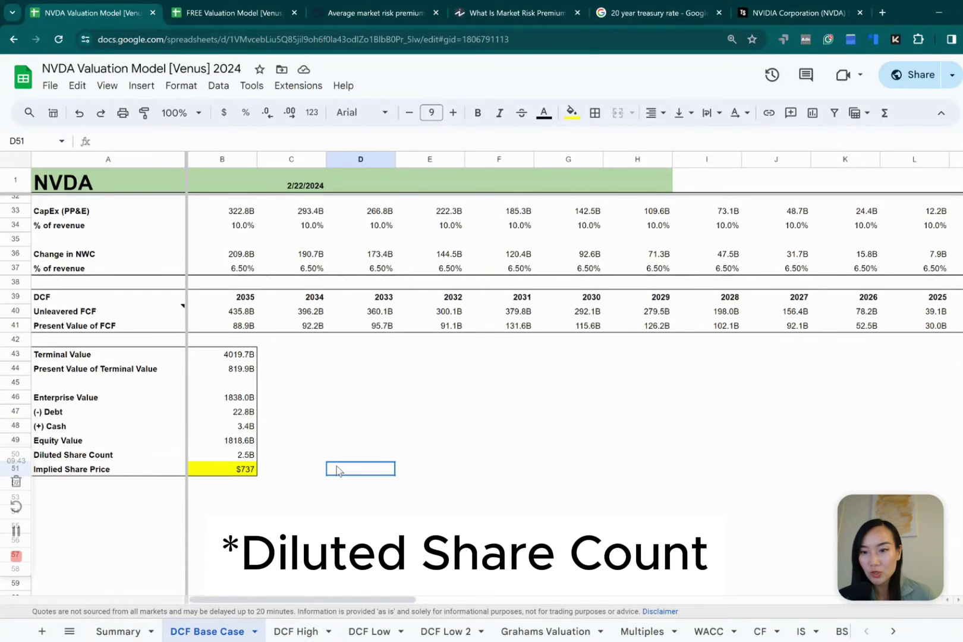
{"action": "left_click", "coordinate": [244, 473]}
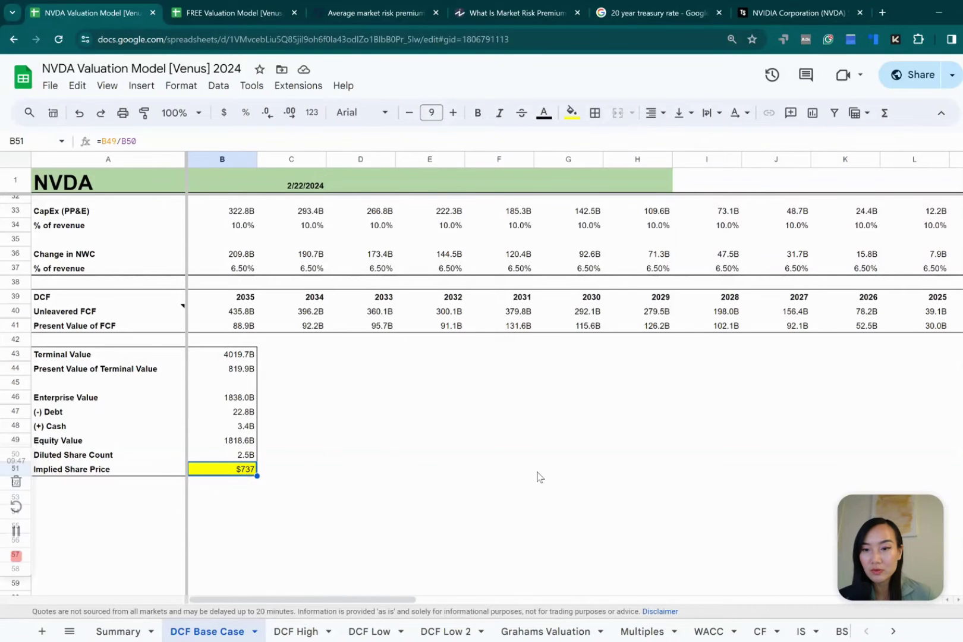
{"action": "scroll", "coordinate": [490, 526], "scroll_direction": "up", "scroll_amount": 5}
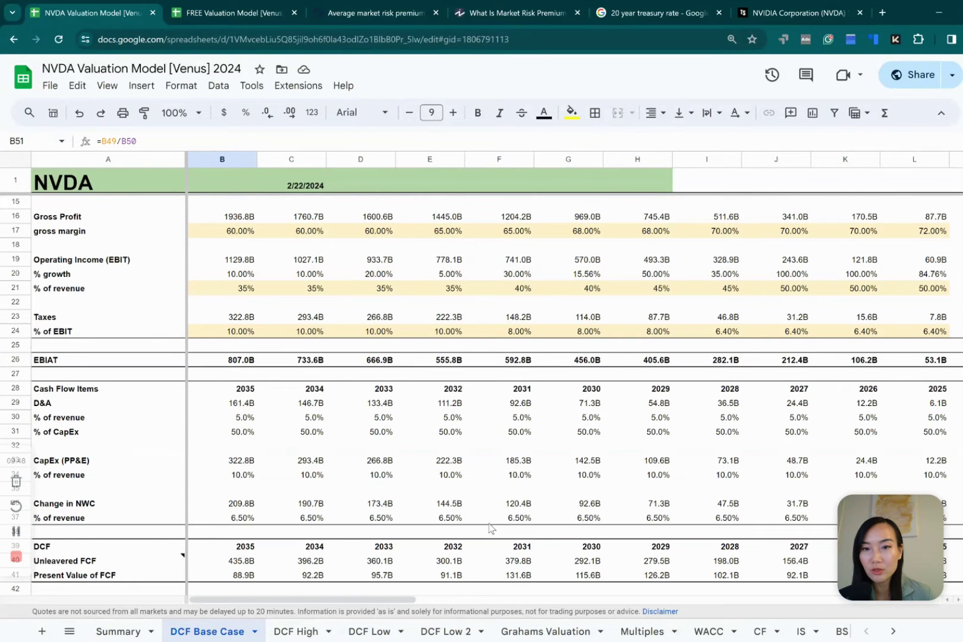
Step: Highlight the 2025–2035 revenue growth rates on DCF Base Case
{"action": "scroll", "coordinate": [490, 527], "scroll_direction": "up", "scroll_amount": 4}
{"action": "left_click", "coordinate": [360, 230]}
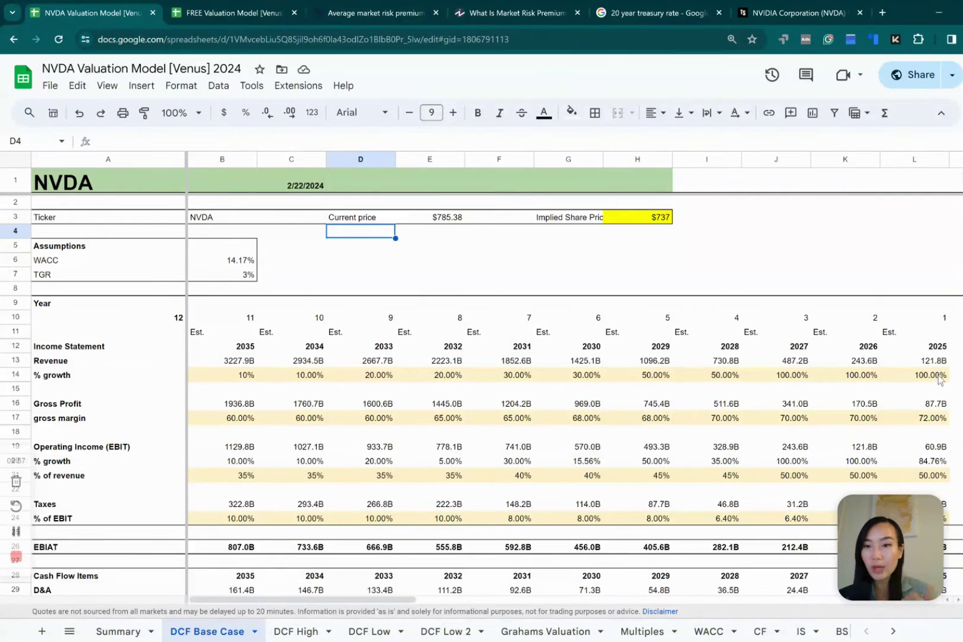
{"action": "left_click_drag", "start_coordinate": [939, 380], "coordinate": [800, 385]}
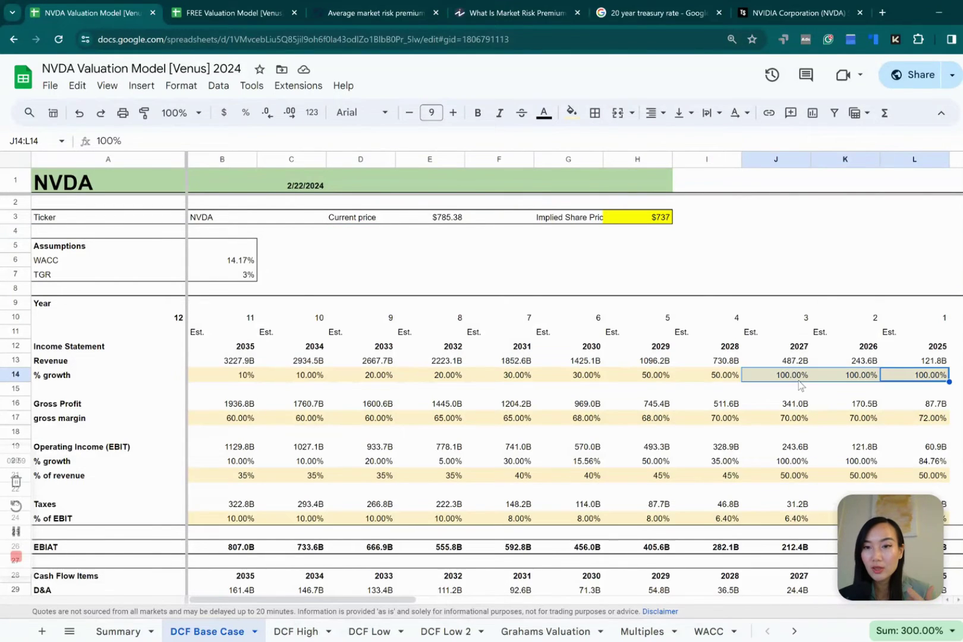
{"action": "left_click_drag", "start_coordinate": [713, 375], "coordinate": [649, 377]}
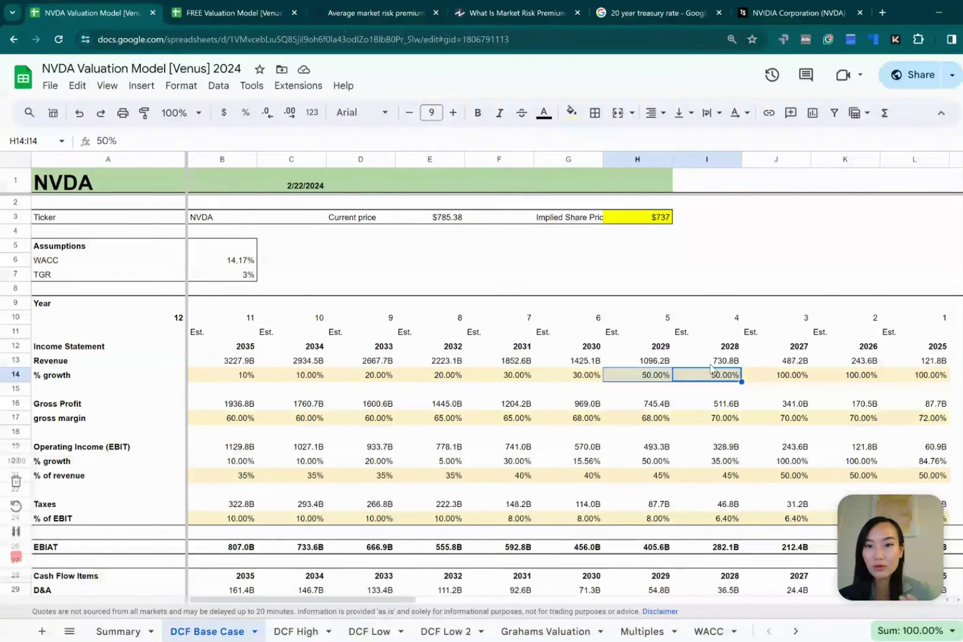
{"action": "left_click_drag", "start_coordinate": [595, 380], "coordinate": [239, 382]}
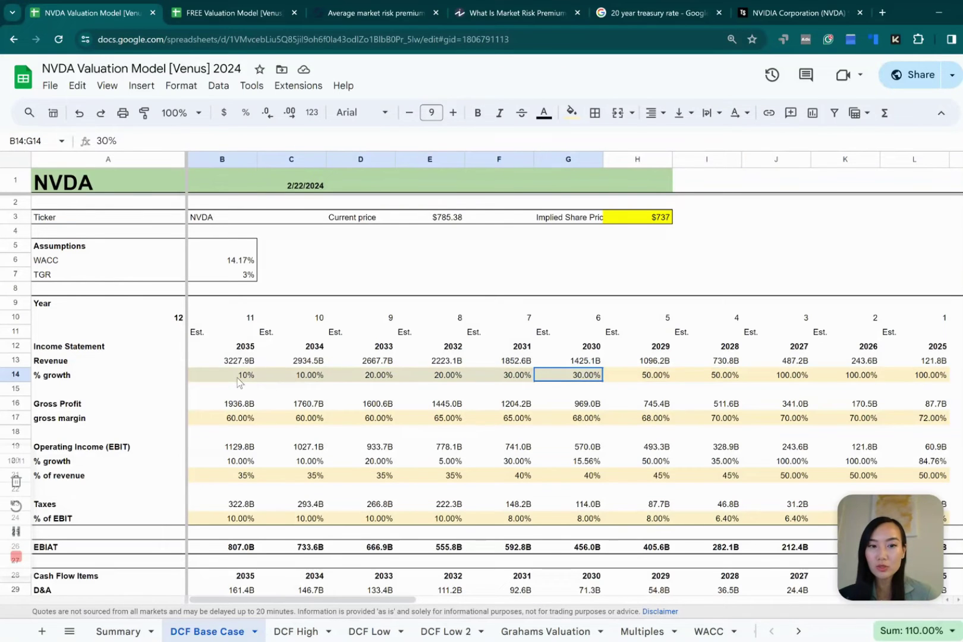
Step: Check the 2028 Gross Profit formula, % of revenue figures and 2026 operating income calculation
{"action": "left_click", "coordinate": [699, 400]}
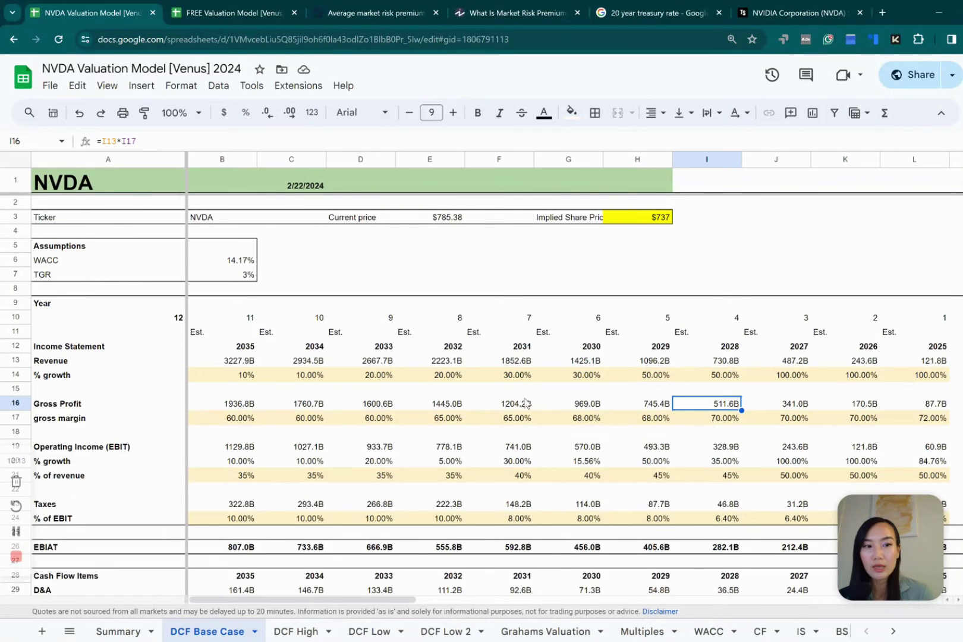
{"action": "left_click_drag", "start_coordinate": [356, 600], "coordinate": [436, 601]}
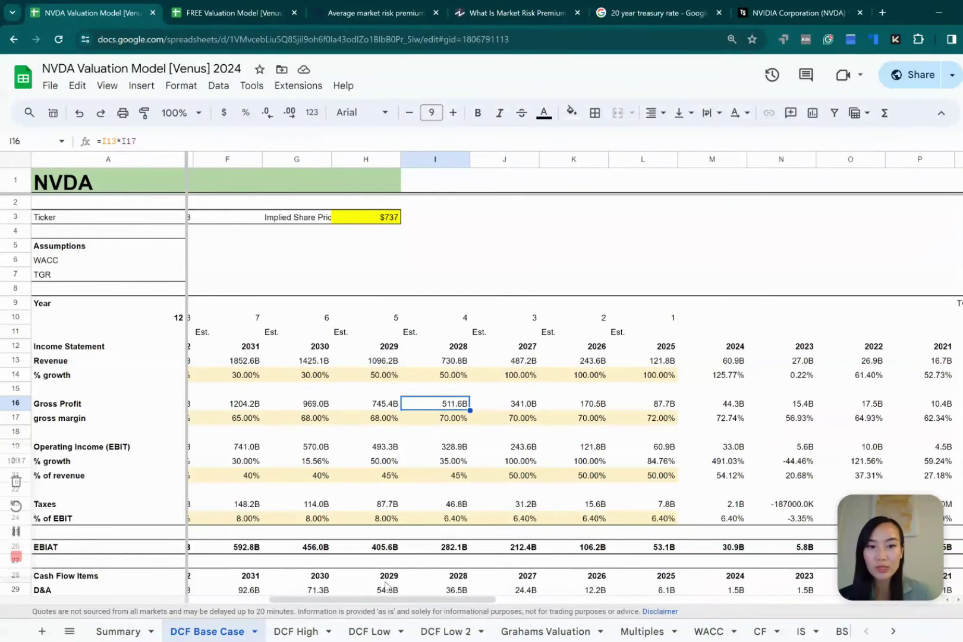
{"action": "left_click_drag", "start_coordinate": [406, 600], "coordinate": [324, 600]}
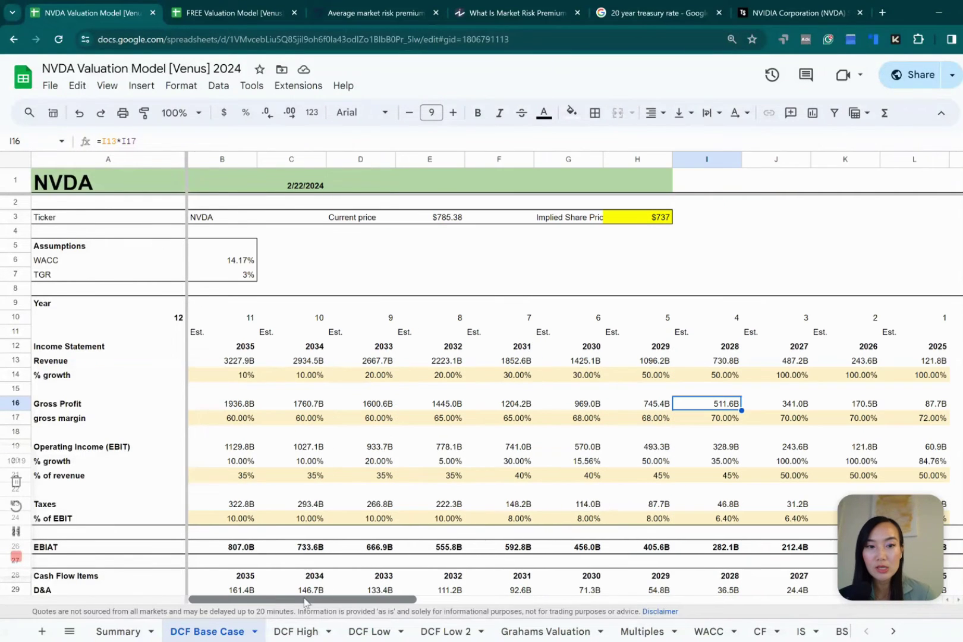
{"action": "left_click", "coordinate": [919, 477]}
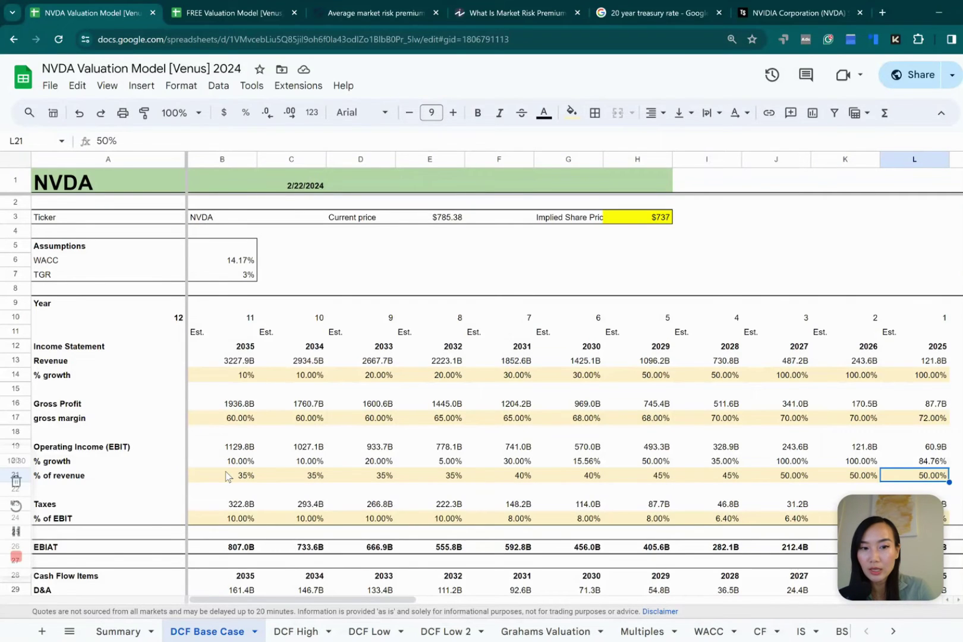
{"action": "left_click_drag", "start_coordinate": [229, 477], "coordinate": [920, 476]}
{"action": "left_click", "coordinate": [841, 447]}
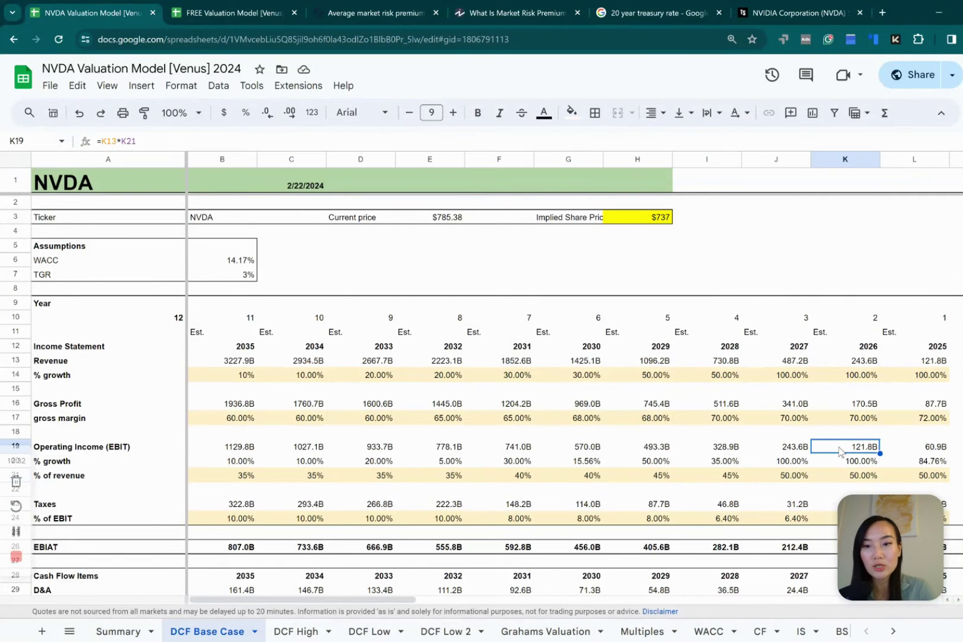
{"action": "scroll", "coordinate": [842, 452], "scroll_direction": "down", "scroll_amount": 2}
{"action": "scroll", "coordinate": [842, 452], "scroll_direction": "up", "scroll_amount": 2}
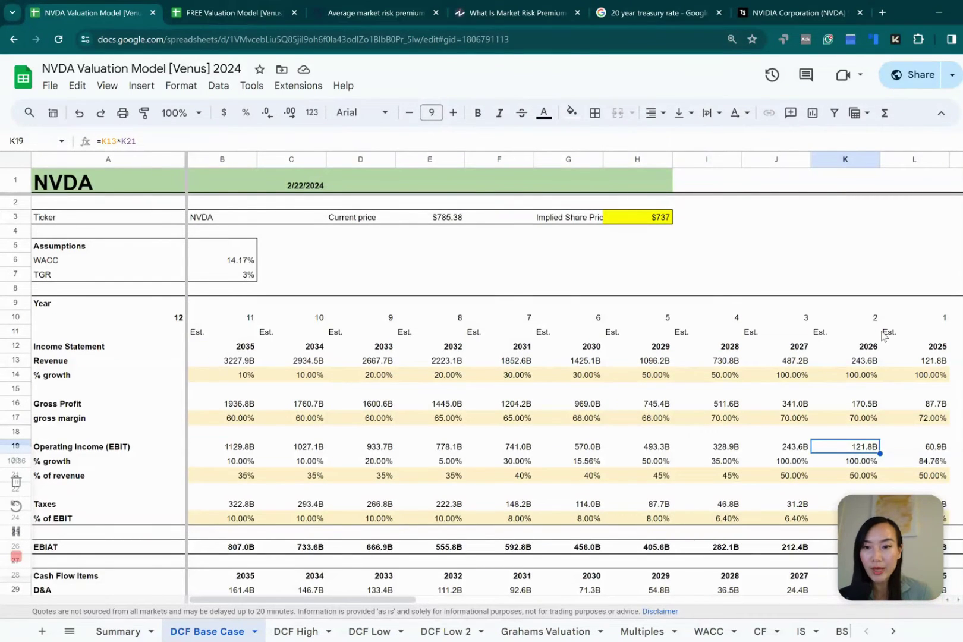
Step: Bold the $737 implied share price in H3
{"action": "left_click", "coordinate": [625, 219]}
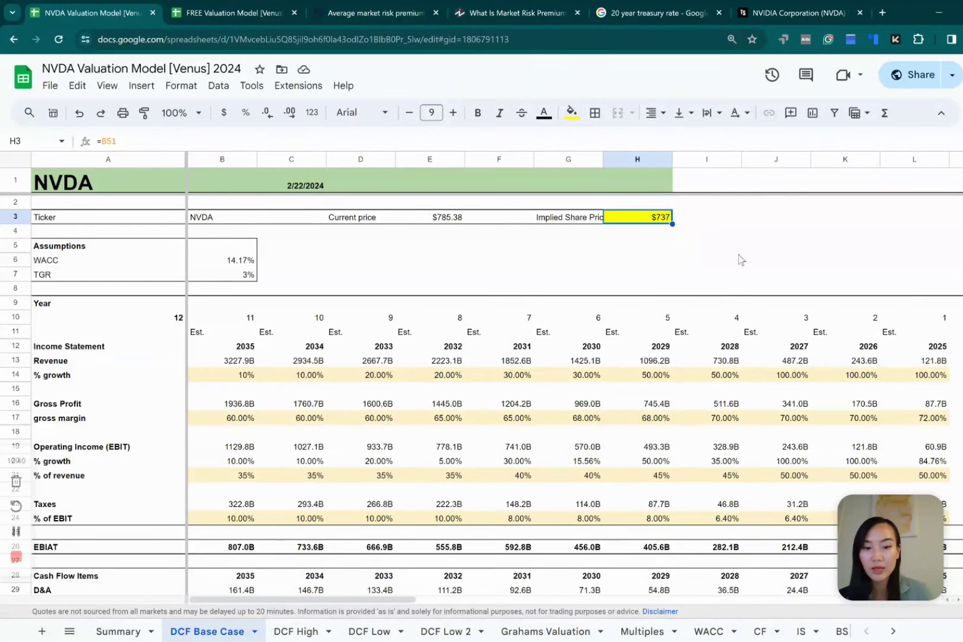
{"action": "key", "text": "ctrl+b"}
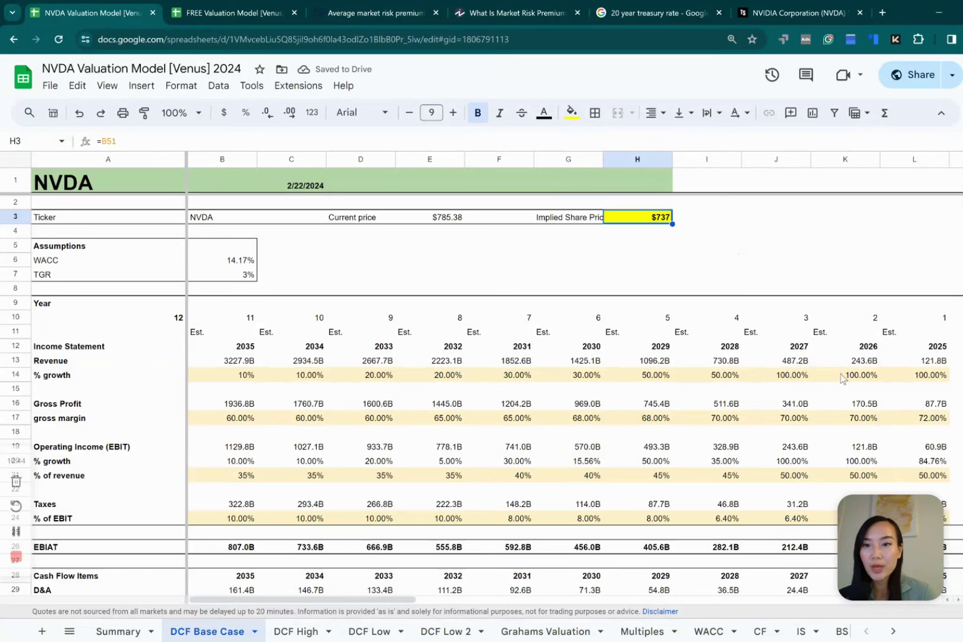
{"action": "left_click", "coordinate": [864, 378]}
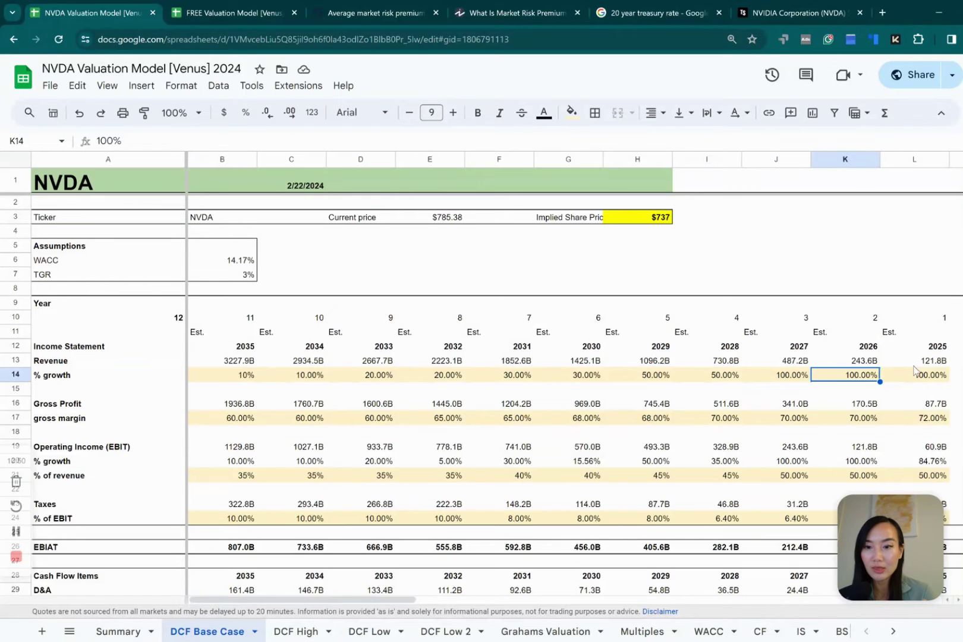
Step: Review DCF Low's 80% 2025 growth and $592 implied share price, then go to DCF High
{"action": "left_click", "coordinate": [369, 632]}
{"action": "left_click", "coordinate": [914, 378]}
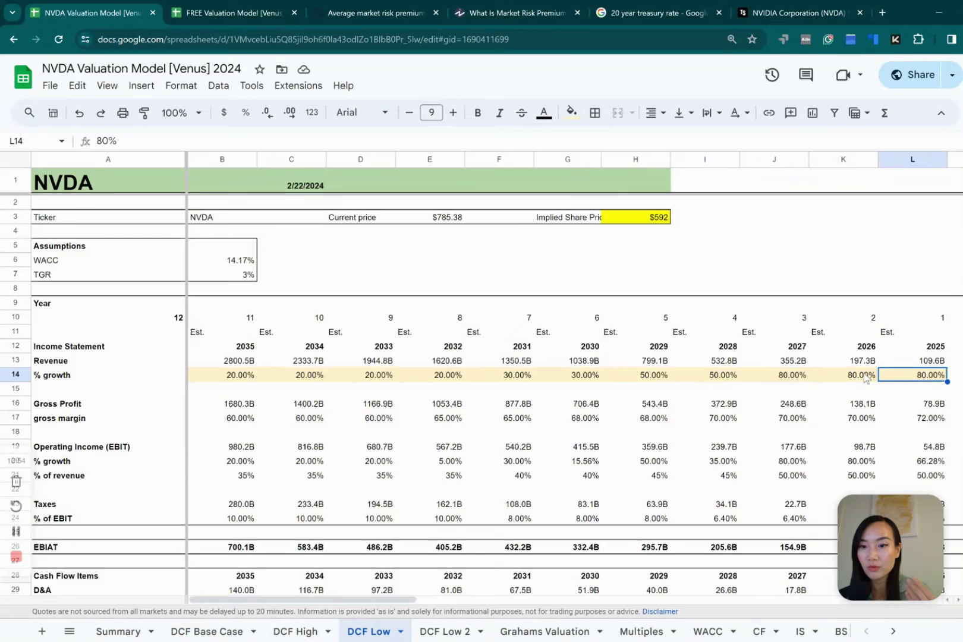
{"action": "left_click", "coordinate": [813, 376]}
{"action": "left_click", "coordinate": [803, 376]}
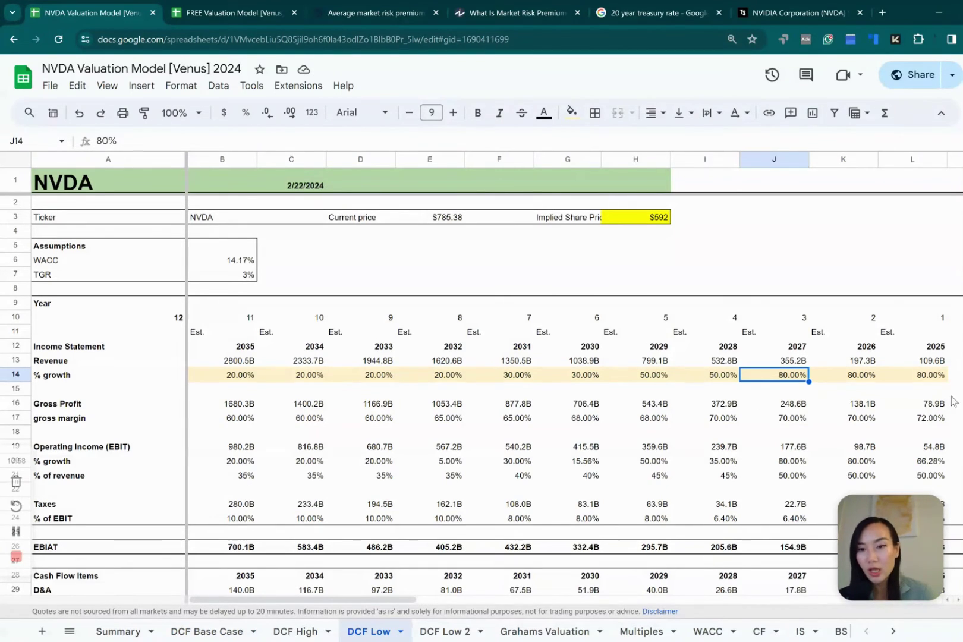
{"action": "left_click", "coordinate": [661, 222]}
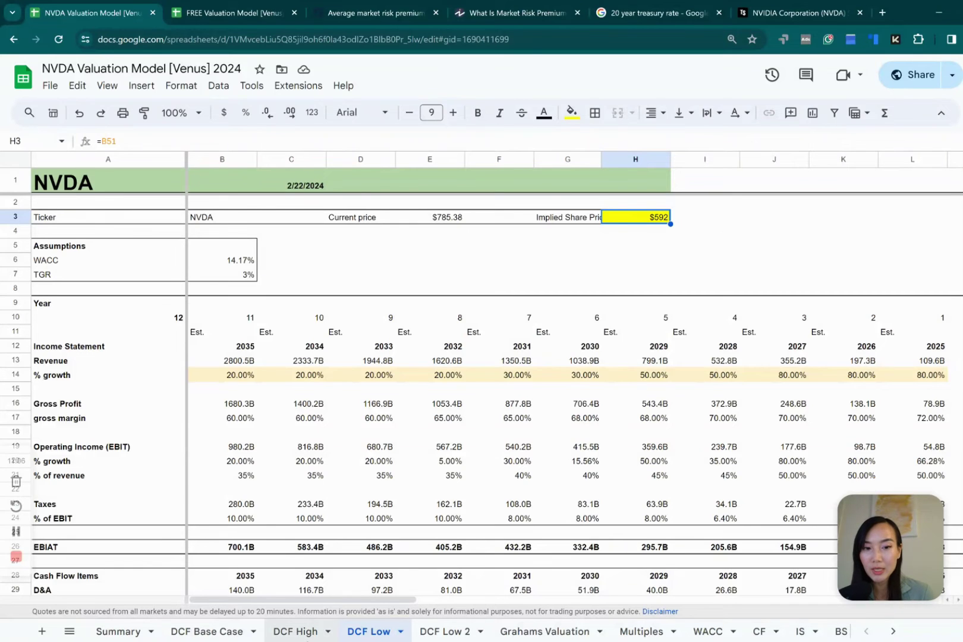
{"action": "left_click", "coordinate": [297, 632]}
{"action": "scroll", "coordinate": [743, 446], "scroll_direction": "up", "scroll_amount": 3}
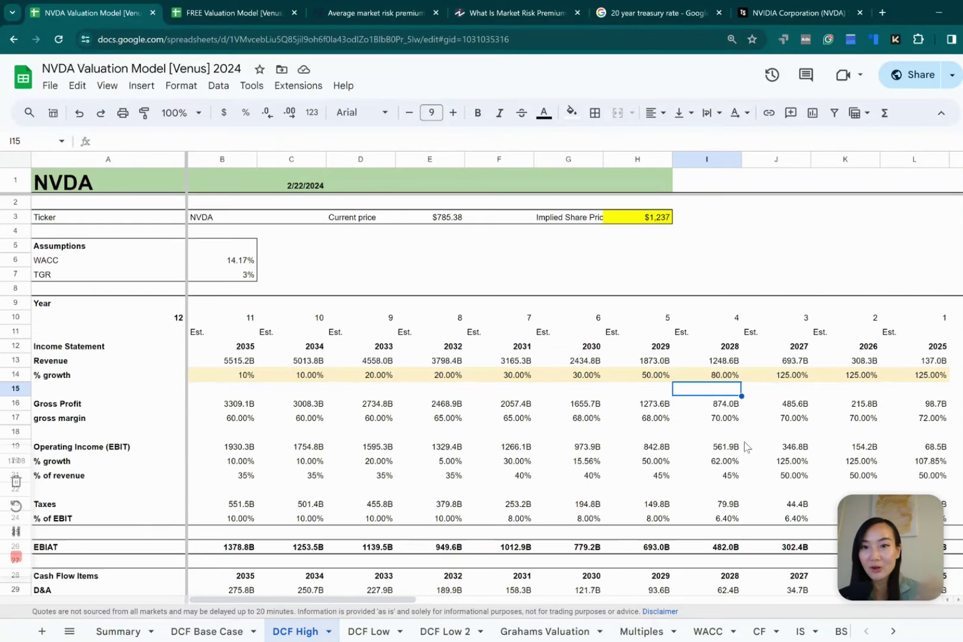
Step: Review DCF High's 125% 2025 revenue growth and the 2024 growth formula
{"action": "left_click", "coordinate": [923, 376]}
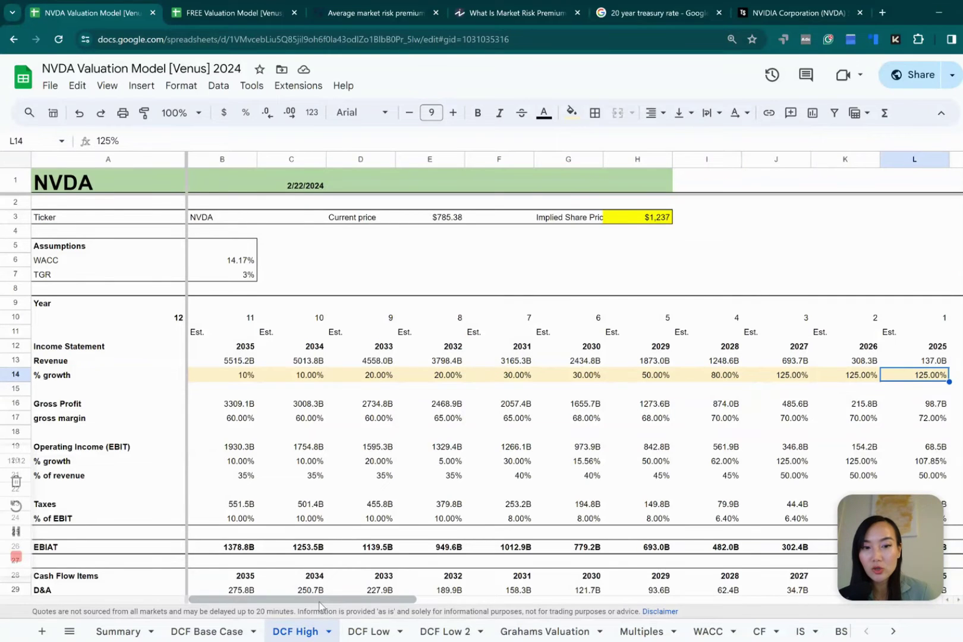
{"action": "left_click_drag", "start_coordinate": [357, 598], "coordinate": [495, 598]}
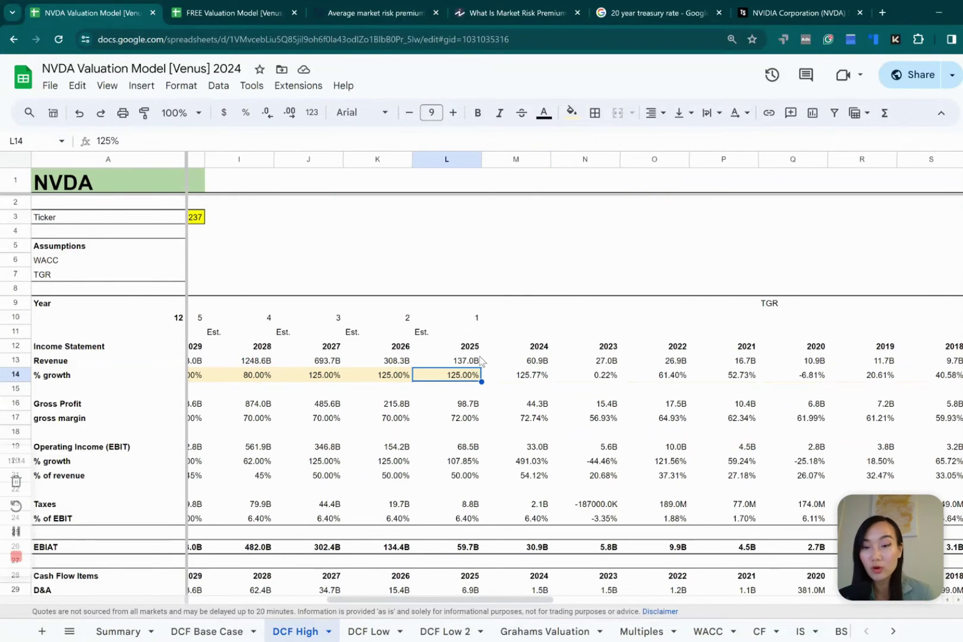
{"action": "left_click", "coordinate": [527, 378]}
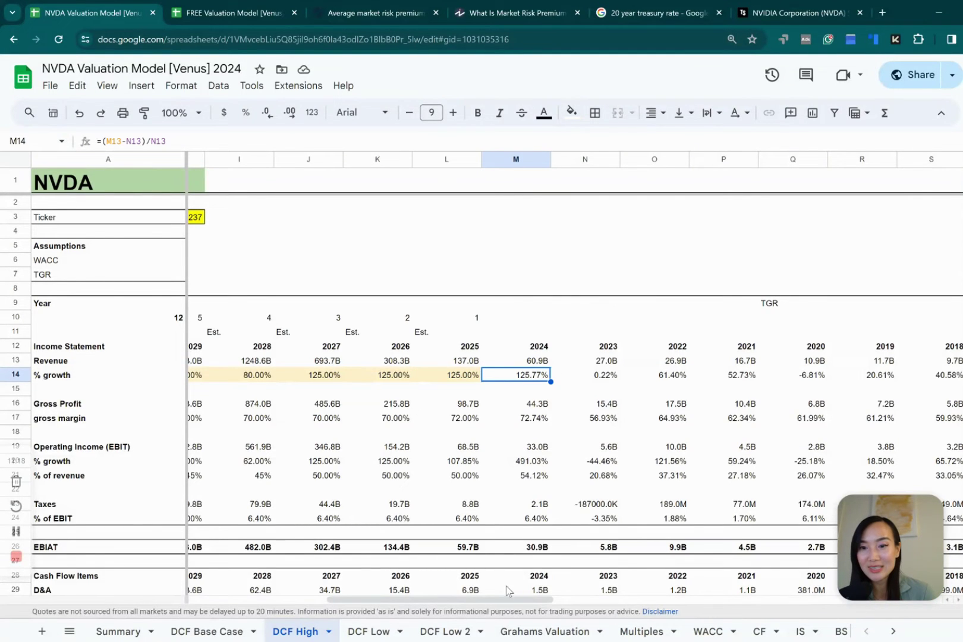
{"action": "left_click_drag", "start_coordinate": [456, 599], "coordinate": [398, 599]}
{"action": "key", "text": "ctrl+z"}
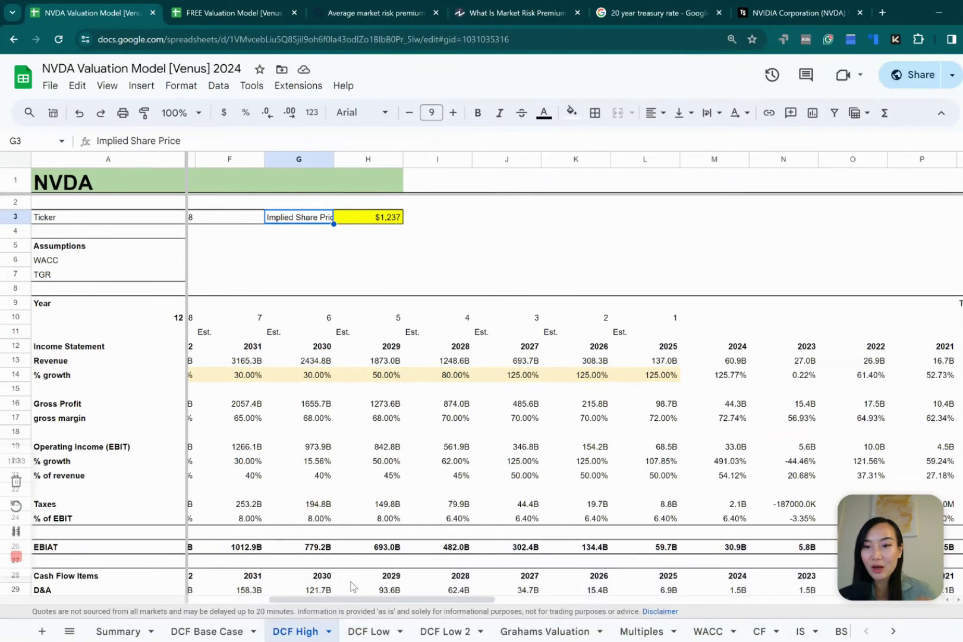
{"action": "left_click_drag", "start_coordinate": [337, 599], "coordinate": [257, 599]}
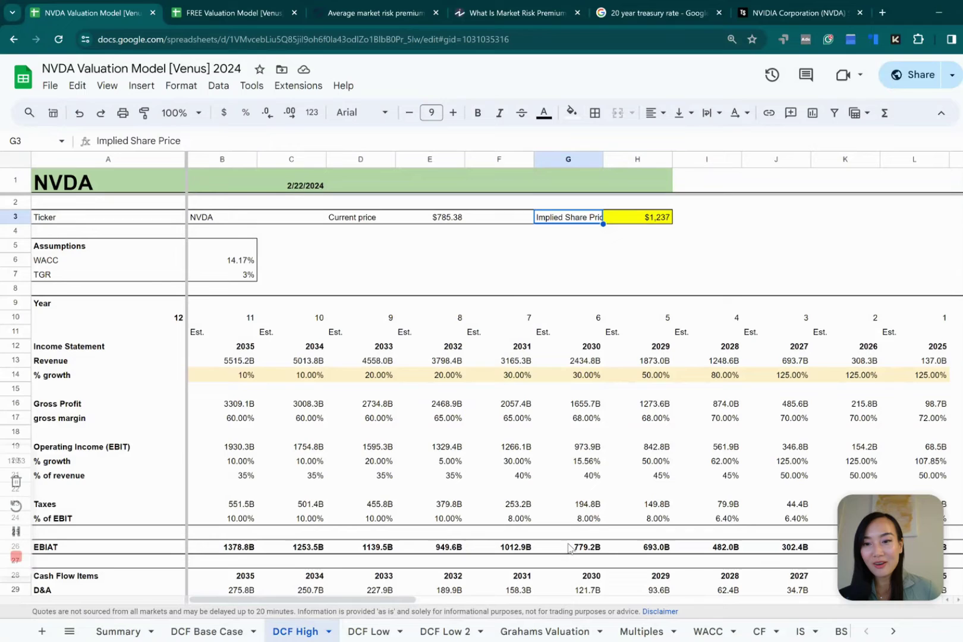
Step: Bold the $785.38 current price on DCF Base Case, then open Grahams Valuation
{"action": "left_click", "coordinate": [211, 636]}
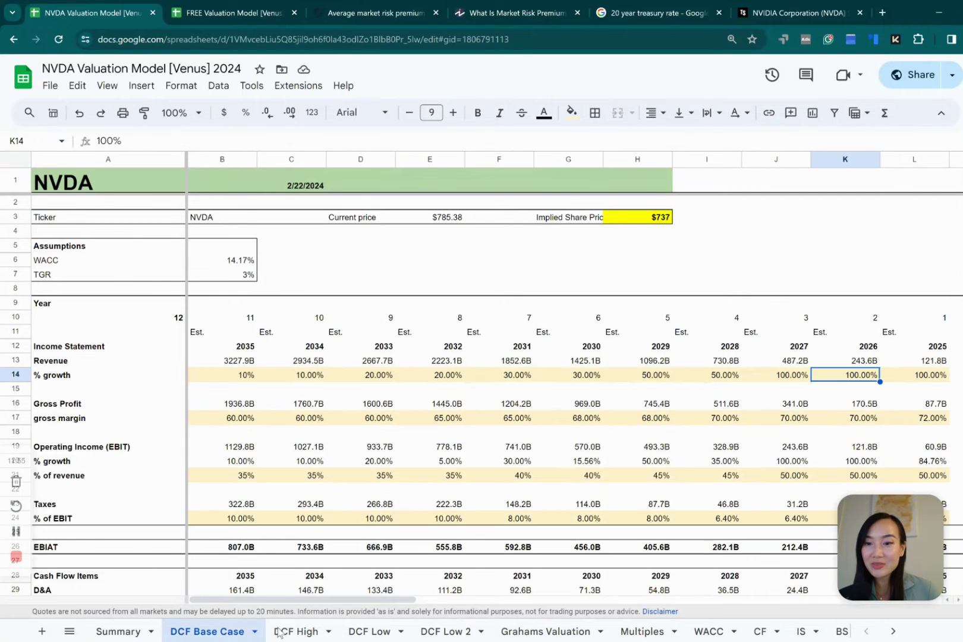
{"action": "left_click", "coordinate": [318, 630]}
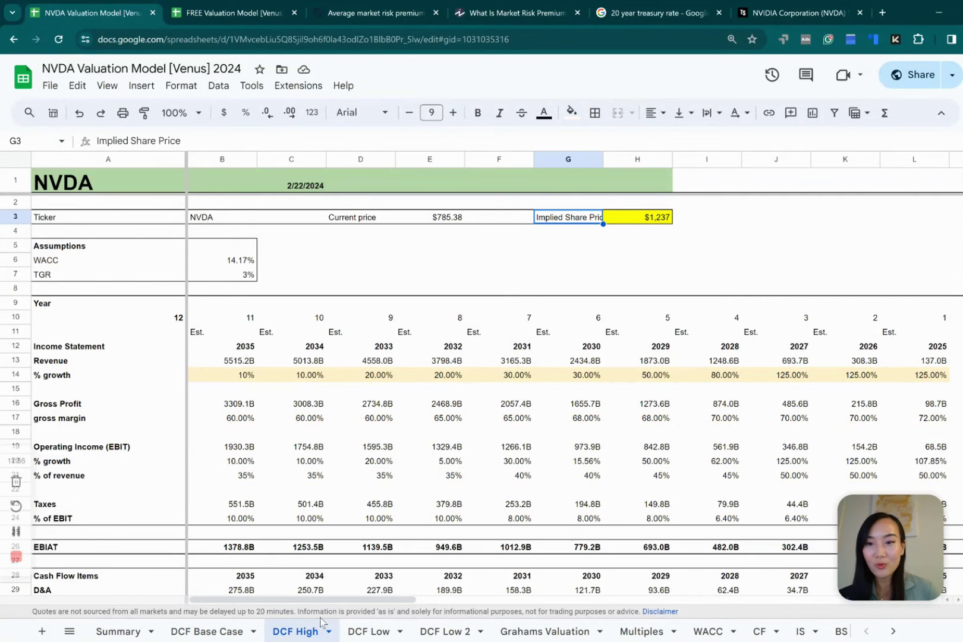
{"action": "left_click", "coordinate": [230, 632]}
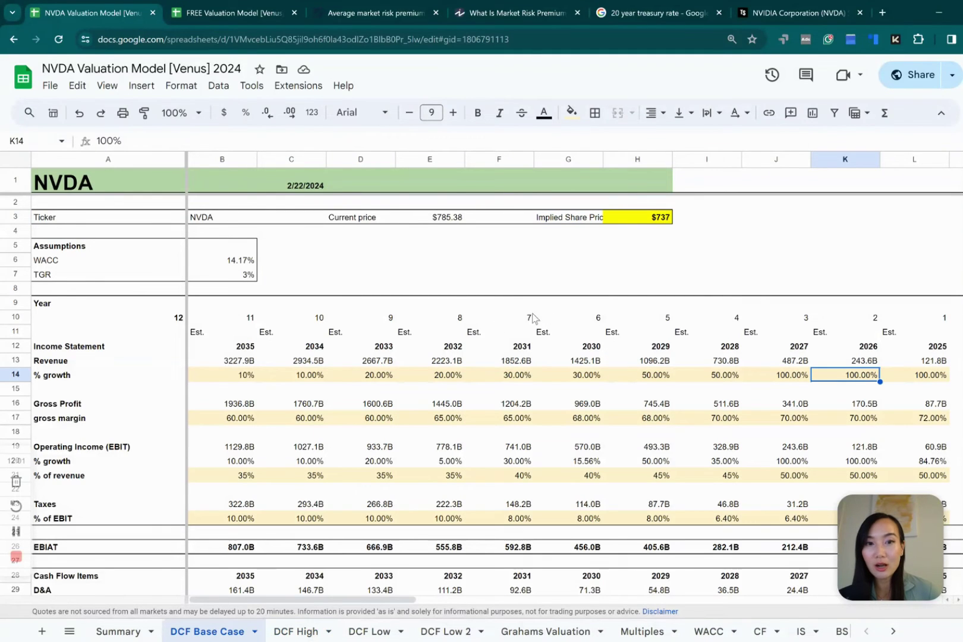
{"action": "left_click", "coordinate": [430, 207]}
{"action": "left_click", "coordinate": [461, 218]}
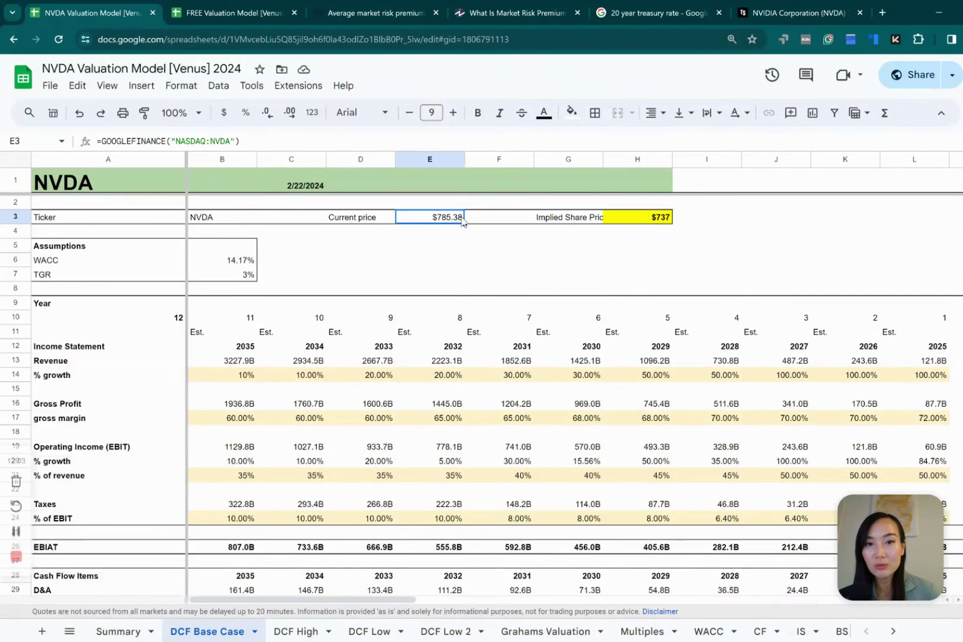
{"action": "left_click", "coordinate": [477, 113]}
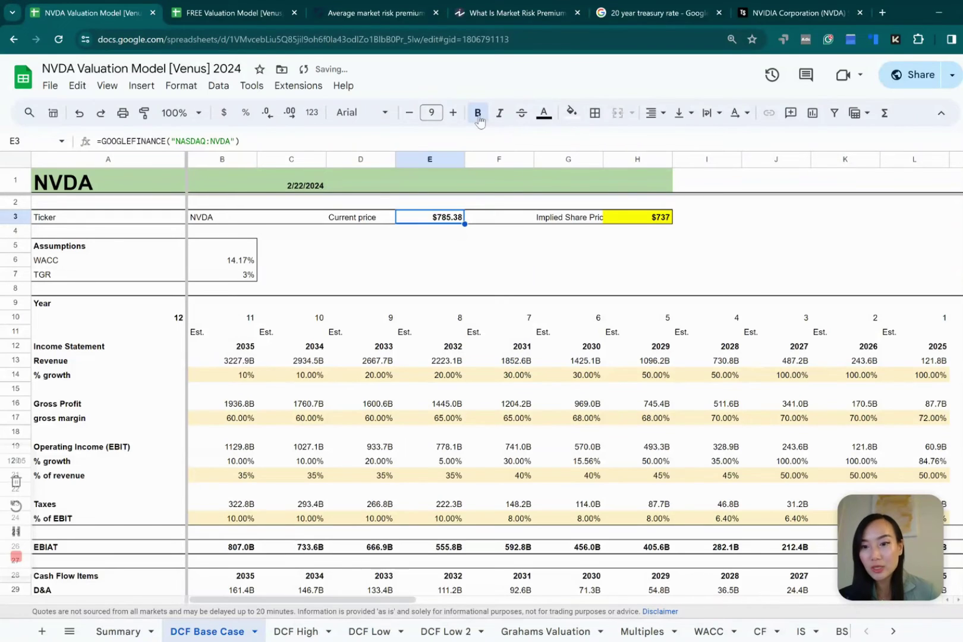
{"action": "left_click", "coordinate": [582, 278]}
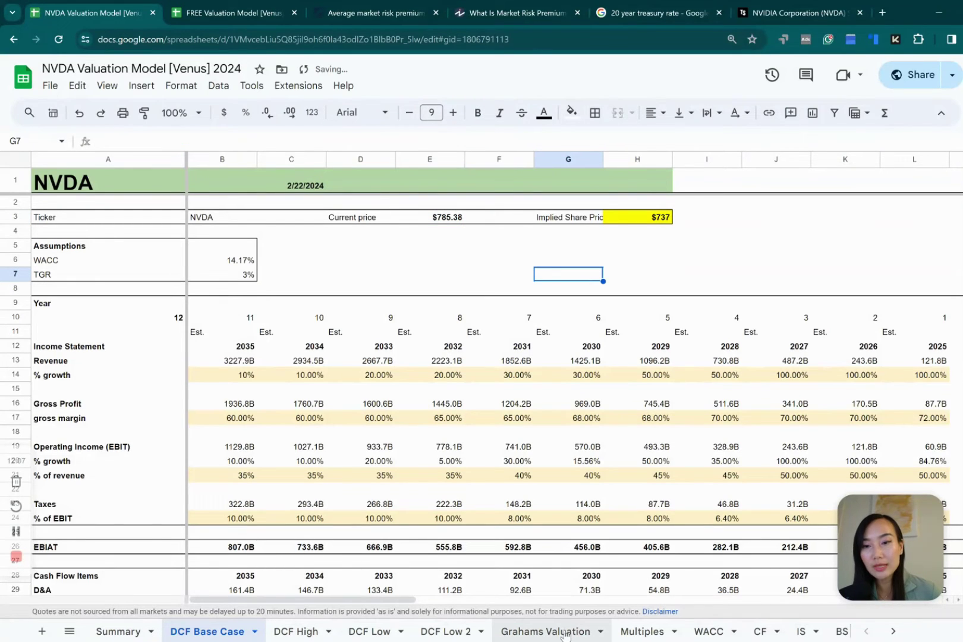
{"action": "left_click", "coordinate": [546, 631]}
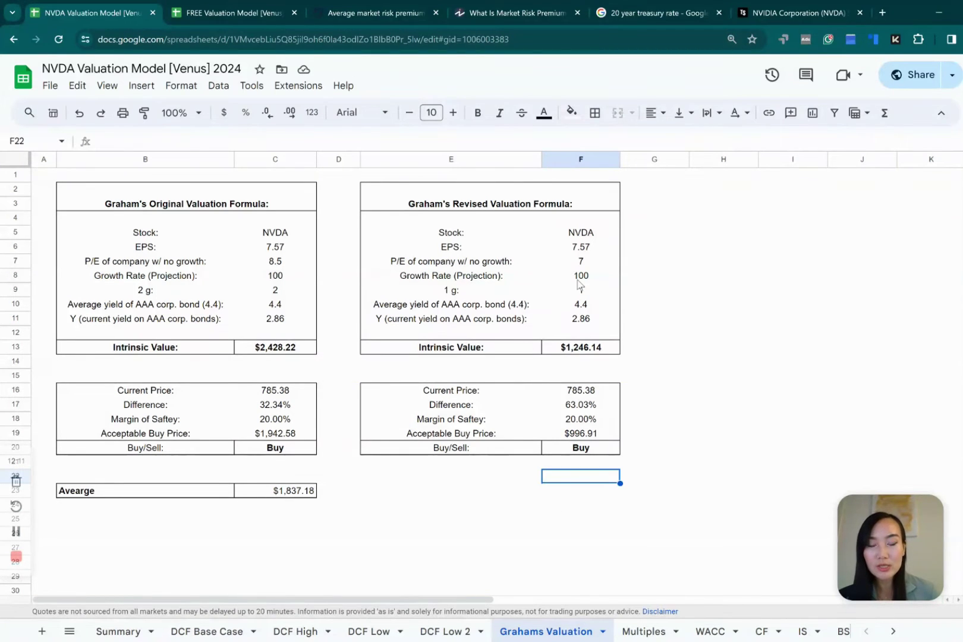
{"action": "left_click", "coordinate": [267, 188]}
{"action": "left_click_drag", "start_coordinate": [255, 243], "coordinate": [251, 445]}
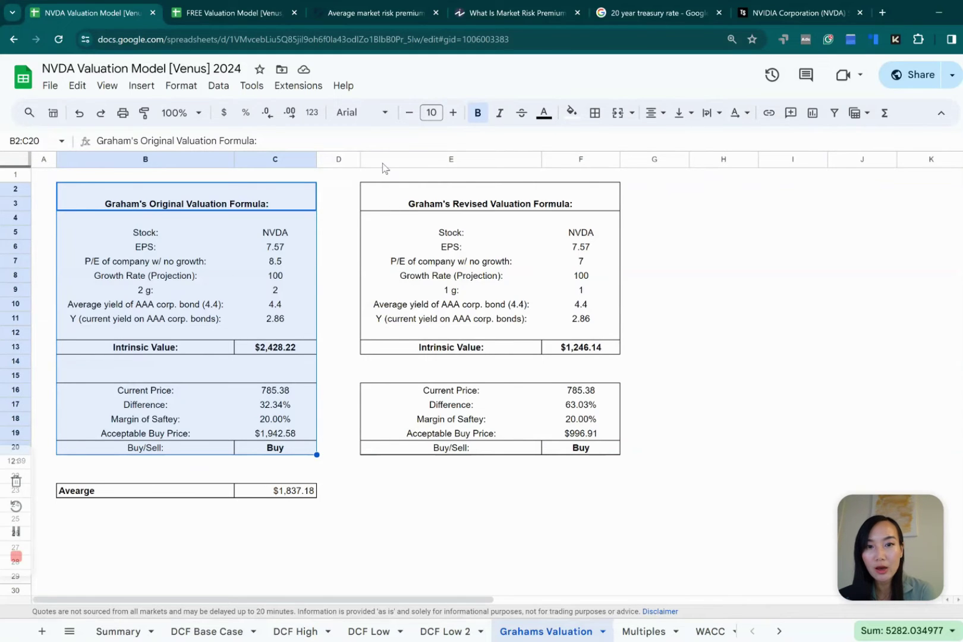
{"action": "left_click_drag", "start_coordinate": [380, 158], "coordinate": [581, 159]}
{"action": "left_click", "coordinate": [581, 261]}
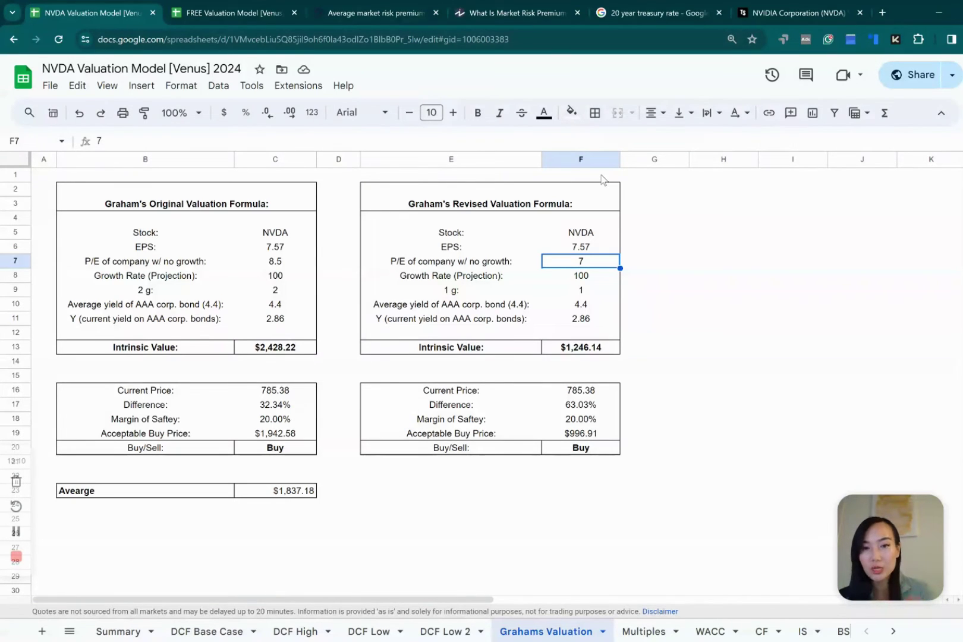
{"action": "double_click", "coordinate": [581, 348]}
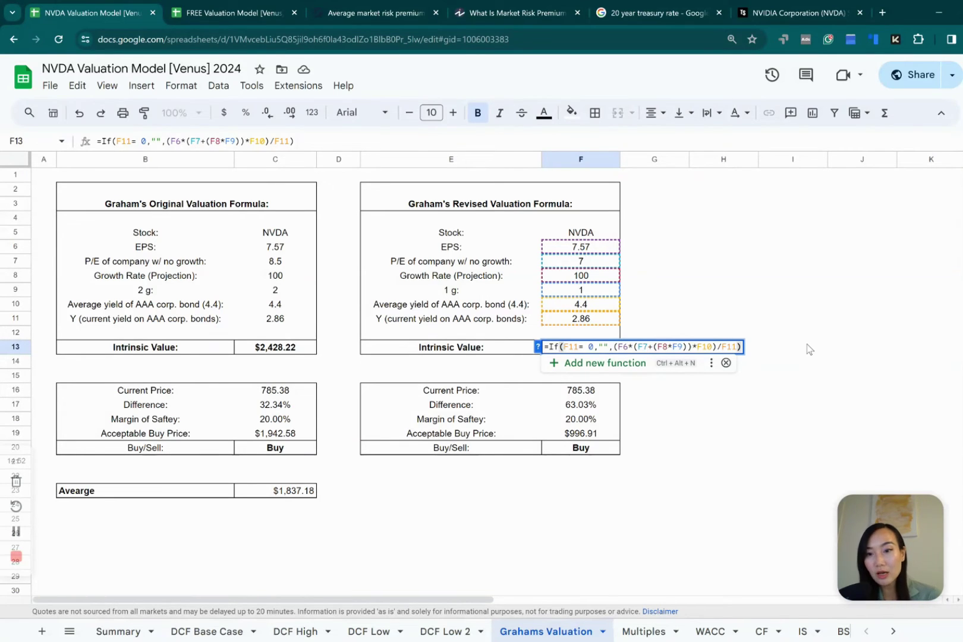
{"action": "key", "text": "Return"}
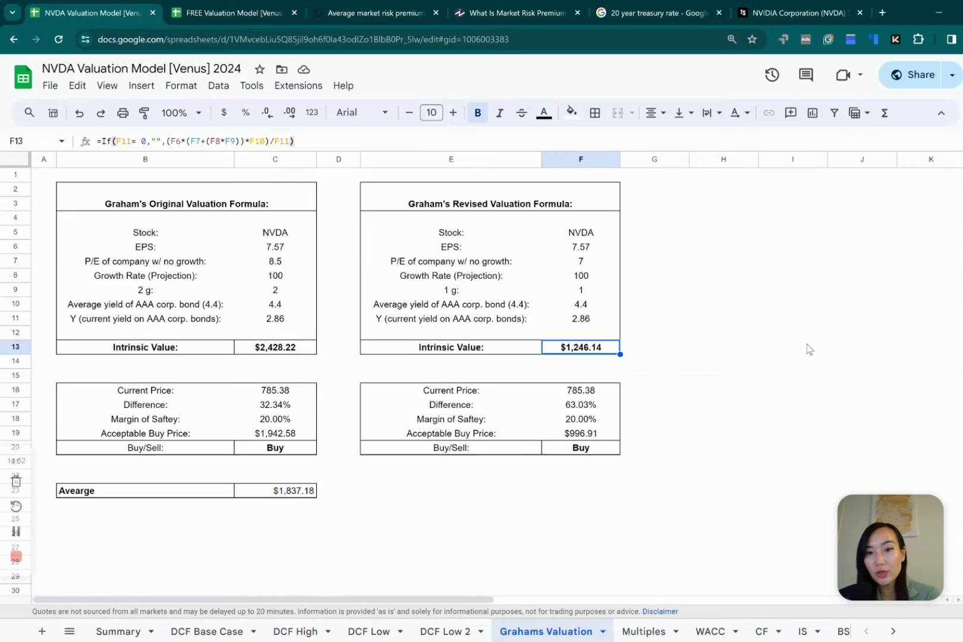
Step: Set the revised Graham formula's margin of safety to 35%, fixing the mistyped entry
{"action": "double_click", "coordinate": [567, 423]}
{"action": "type", "text": "35"}
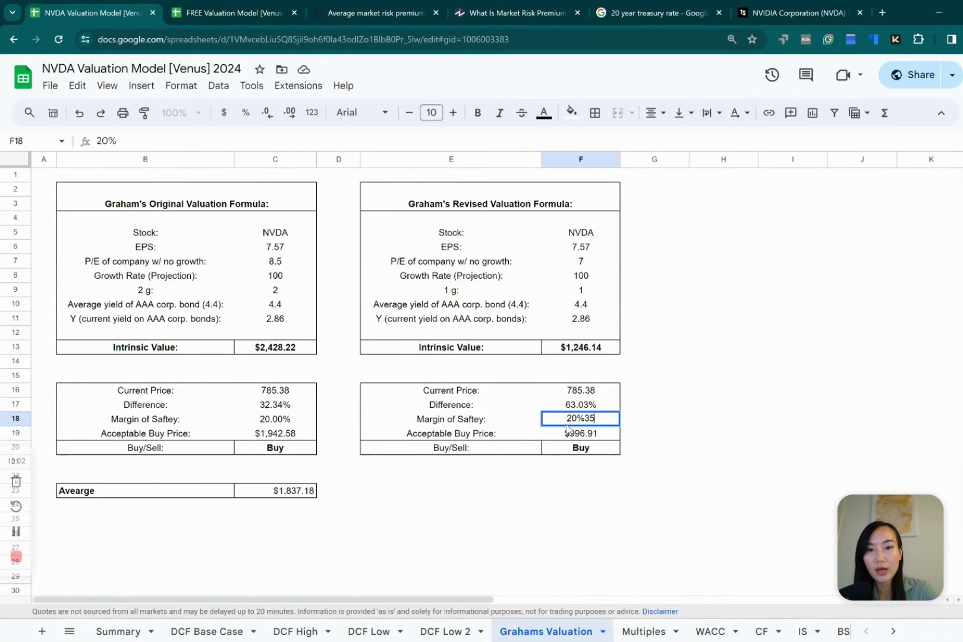
{"action": "key", "text": "Return"}
{"action": "left_click", "coordinate": [593, 421]}
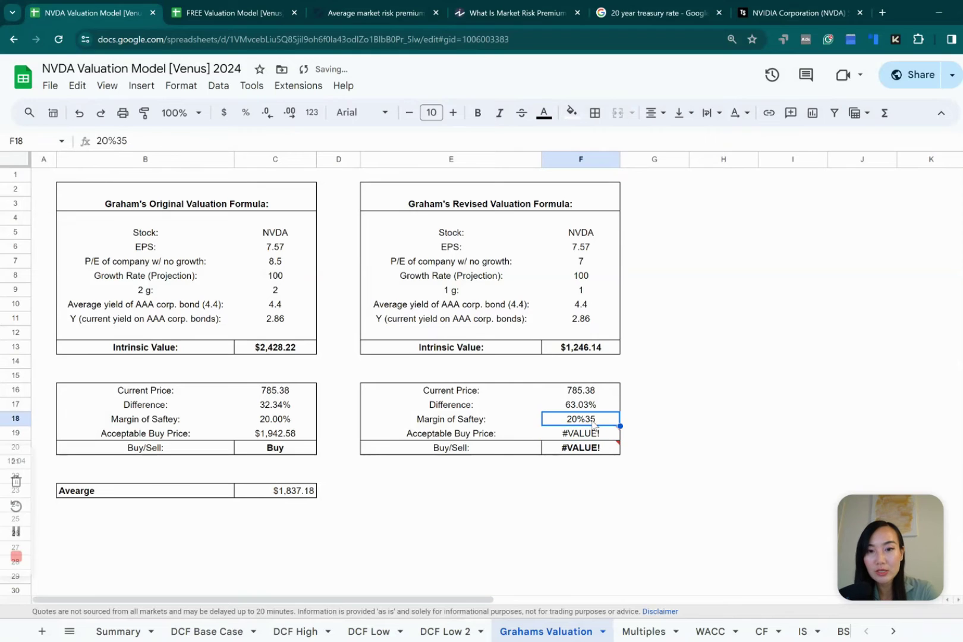
{"action": "double_click", "coordinate": [591, 419]}
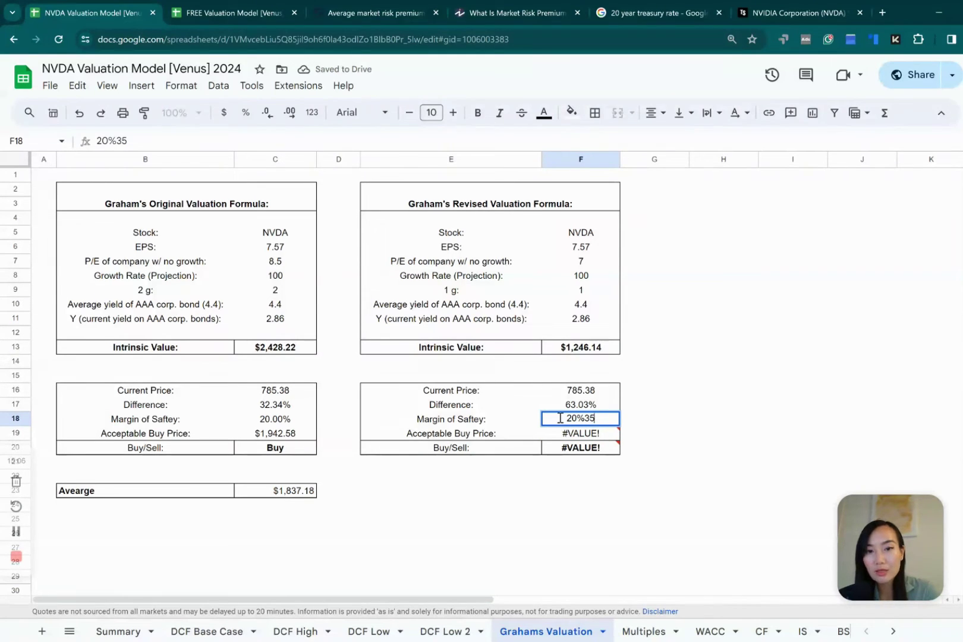
{"action": "left_click_drag", "start_coordinate": [560, 418], "coordinate": [516, 421]}
{"action": "type", "text": "35%"}
{"action": "key", "text": "shift+Return"}
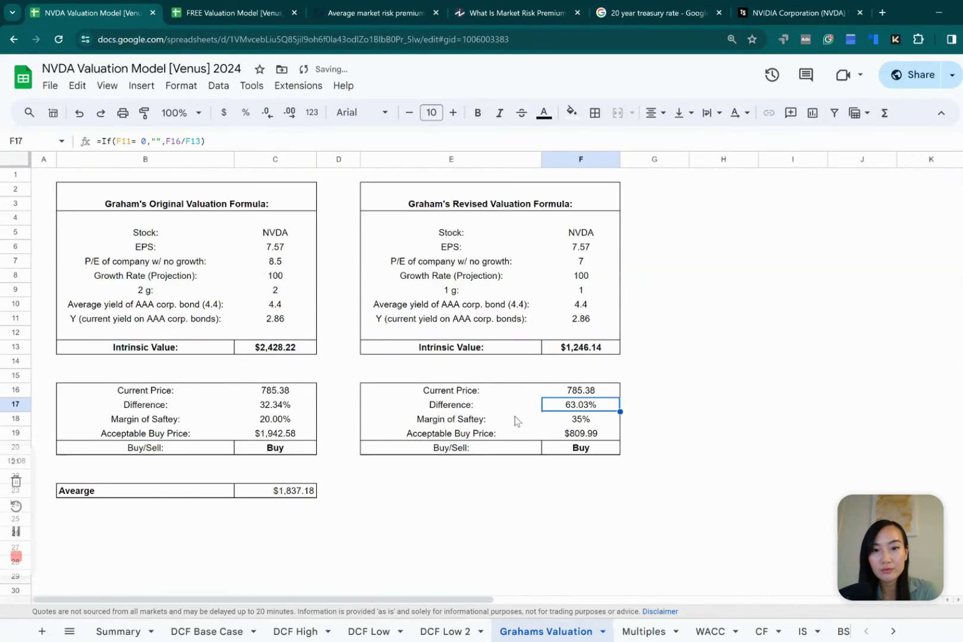
Step: Copy 35% into the original formula's margin, giving buy prices $1,578.35 and $809.99
{"action": "key", "text": "Down"}
{"action": "key", "text": "ctrl+c"}
{"action": "left_click", "coordinate": [257, 424]}
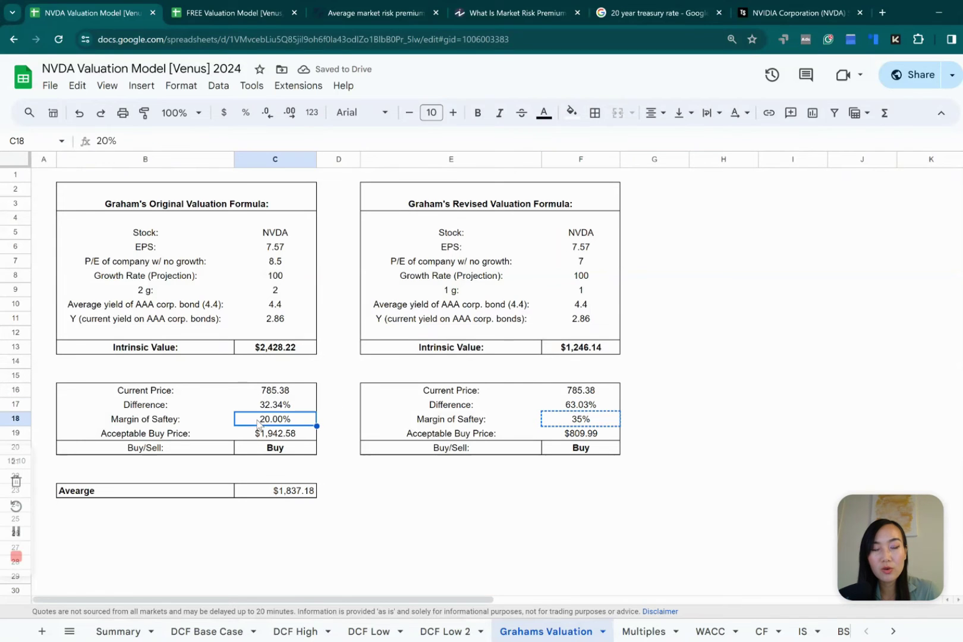
{"action": "key", "text": "ctrl+v"}
{"action": "left_click", "coordinate": [713, 442]}
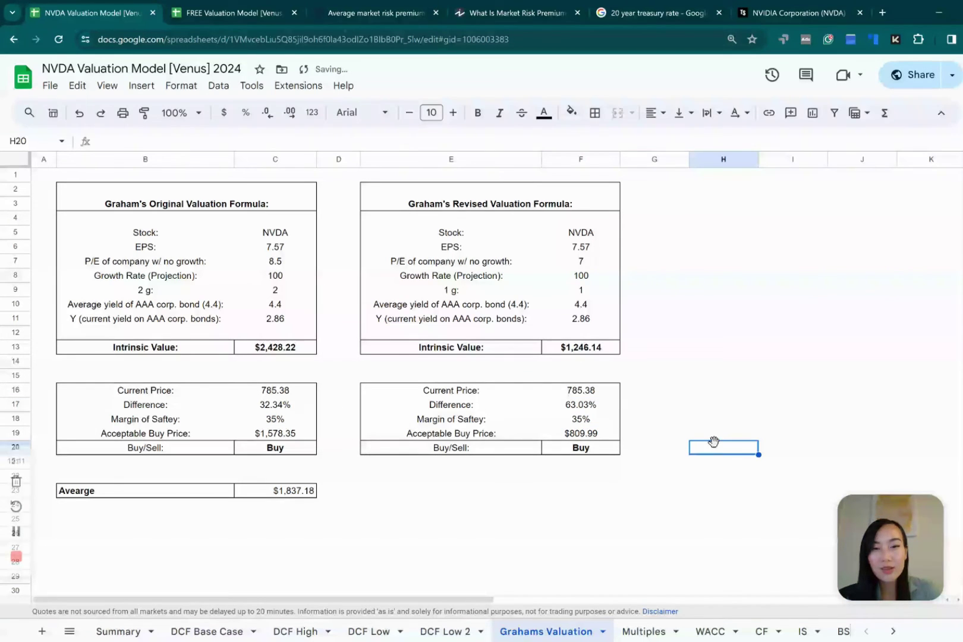
{"action": "left_click", "coordinate": [611, 436]}
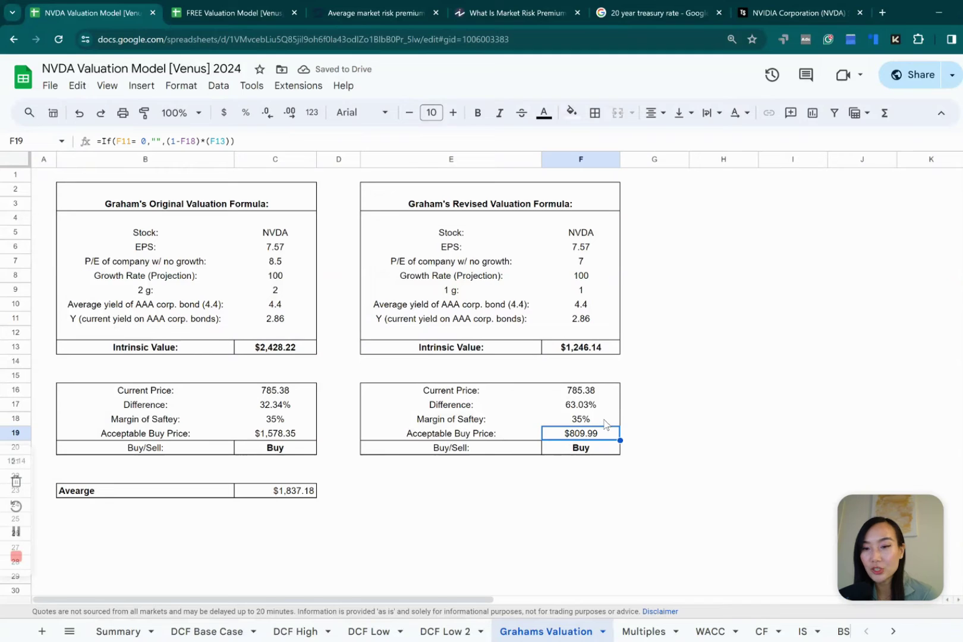
{"action": "left_click", "coordinate": [607, 424]}
{"action": "left_click", "coordinate": [229, 633]}
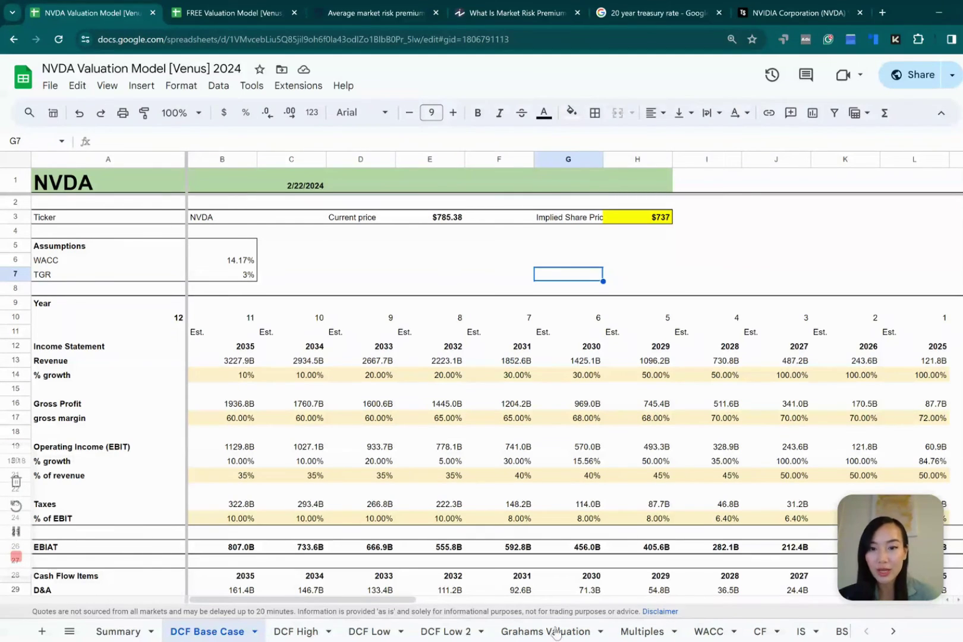
Step: Open the Multiples sheet and highlight the tech peer tickers AAPL through TSLA
{"action": "left_click", "coordinate": [582, 635]}
{"action": "left_click", "coordinate": [642, 632]}
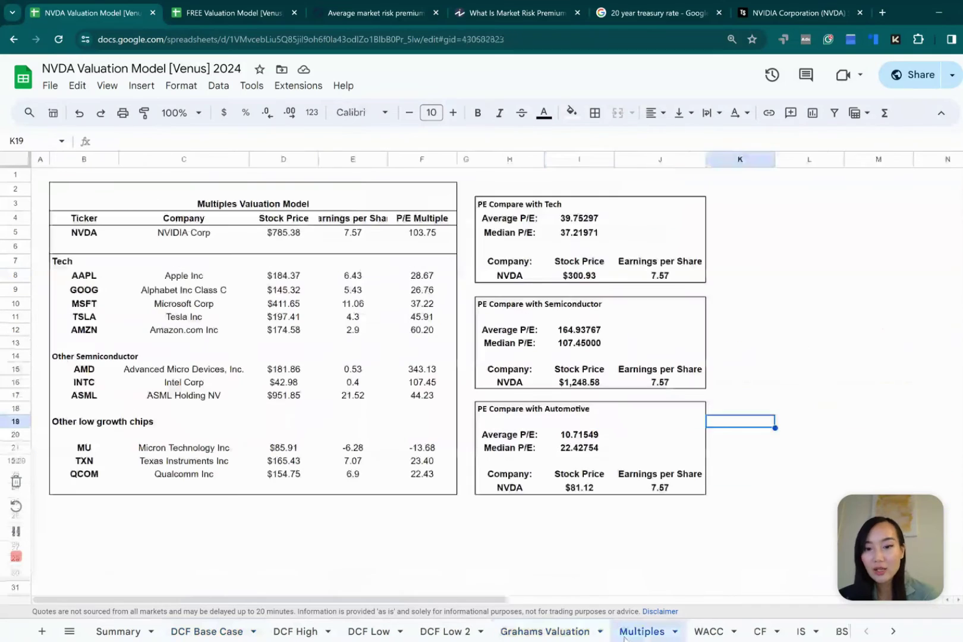
{"action": "left_click", "coordinate": [771, 306]}
{"action": "left_click_drag", "start_coordinate": [104, 276], "coordinate": [362, 333]}
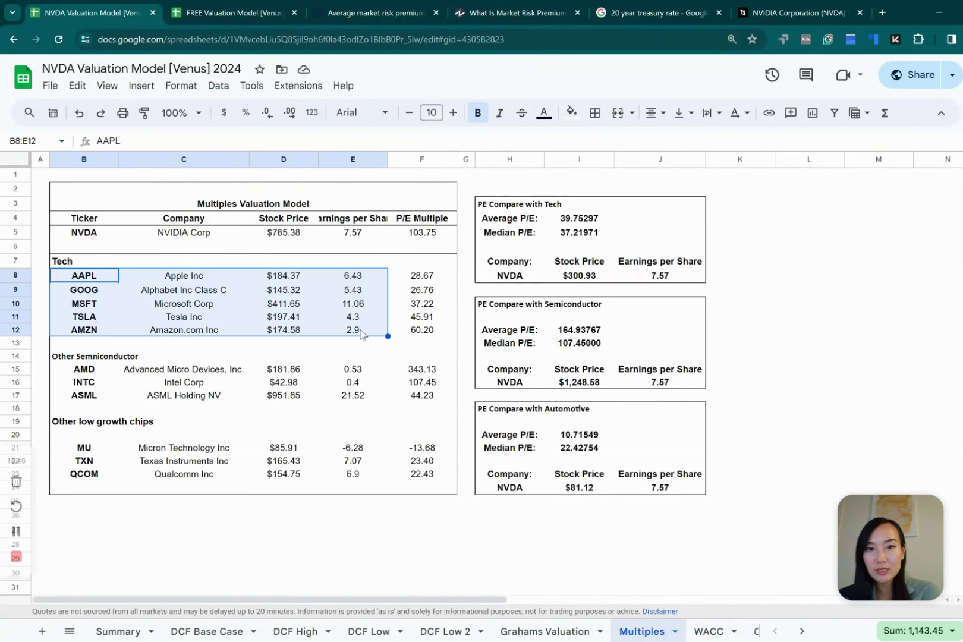
{"action": "left_click", "coordinate": [103, 276]}
{"action": "left_click_drag", "start_coordinate": [102, 276], "coordinate": [105, 330]}
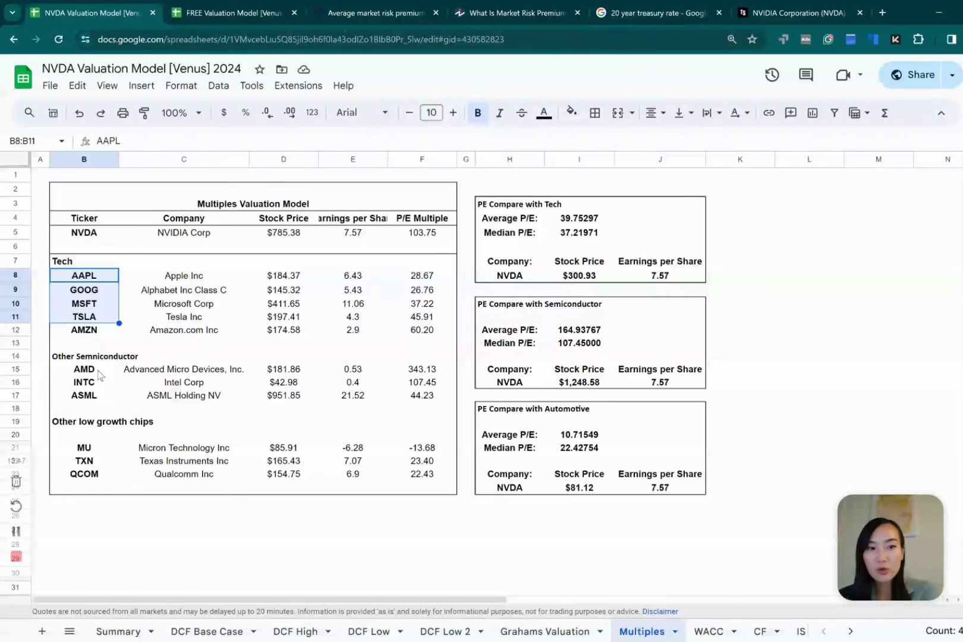
Step: Point out semiconductor peers AMD, INTC and ASML, their P/E multiples and median formula
{"action": "left_click_drag", "start_coordinate": [103, 370], "coordinate": [107, 395]}
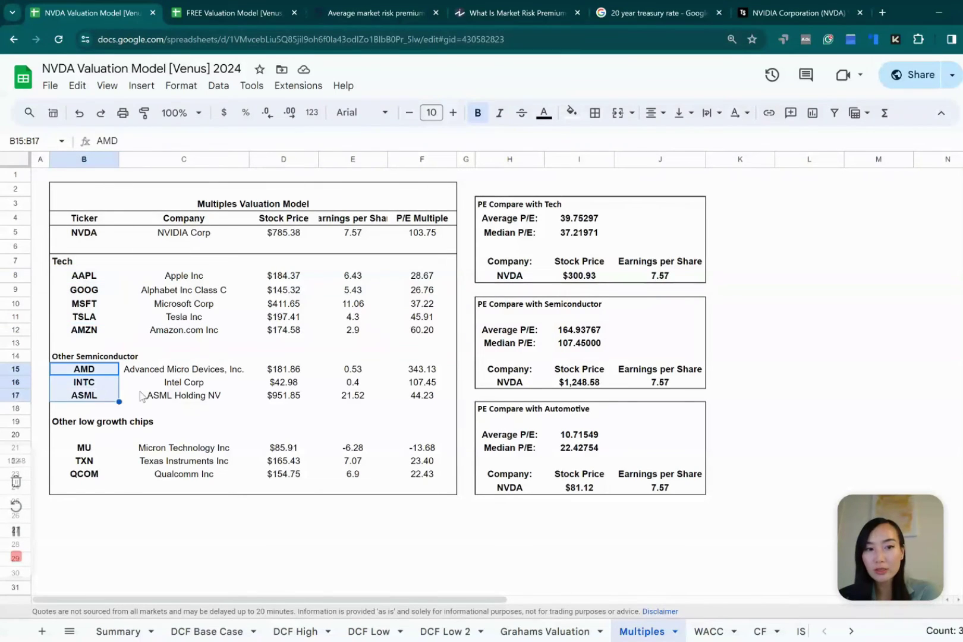
{"action": "left_click", "coordinate": [106, 384]}
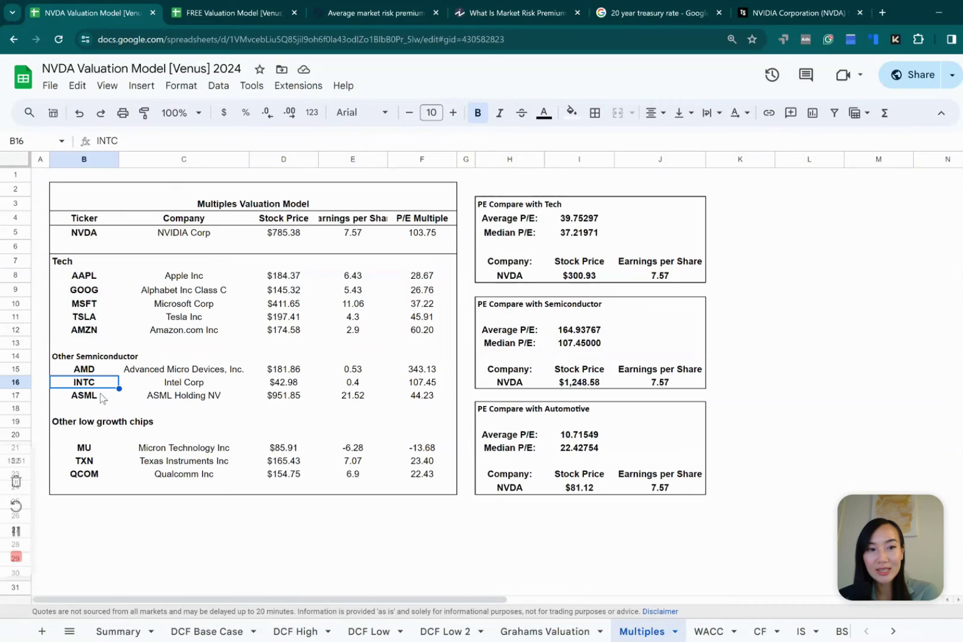
{"action": "left_click", "coordinate": [102, 396]}
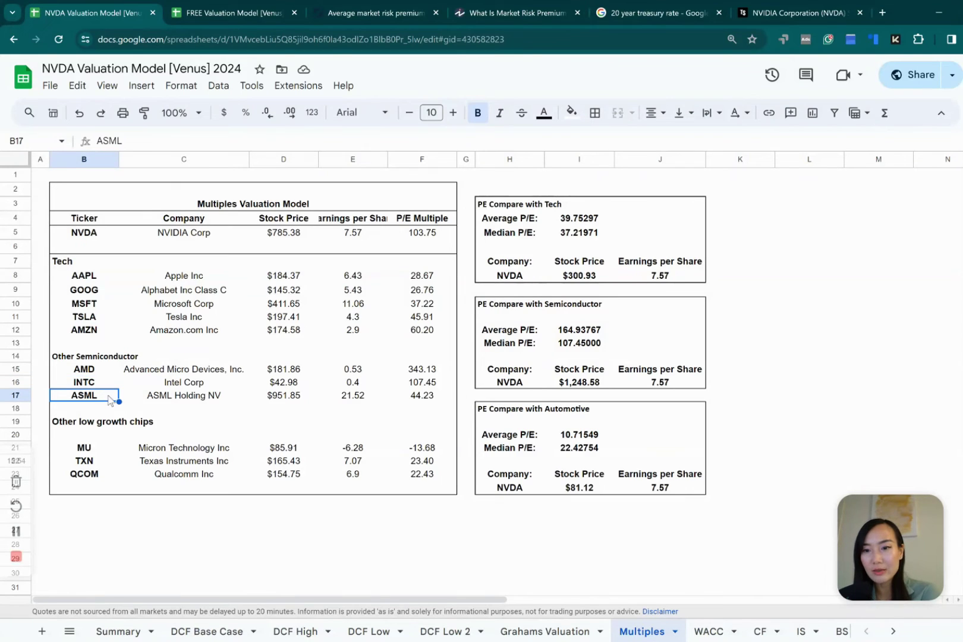
{"action": "left_click", "coordinate": [202, 398]}
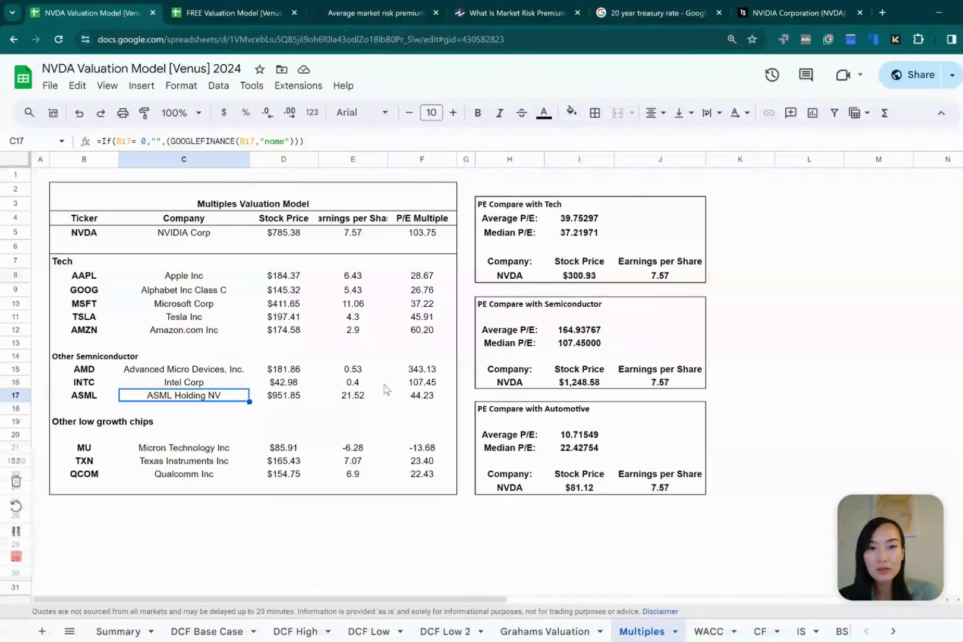
{"action": "left_click_drag", "start_coordinate": [419, 370], "coordinate": [420, 396]}
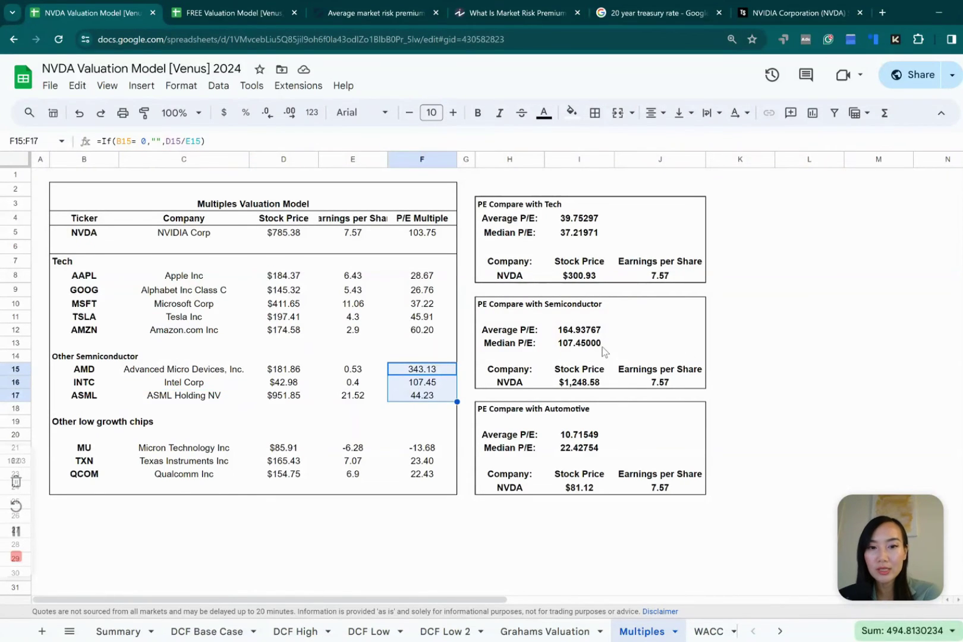
{"action": "left_click", "coordinate": [592, 344]}
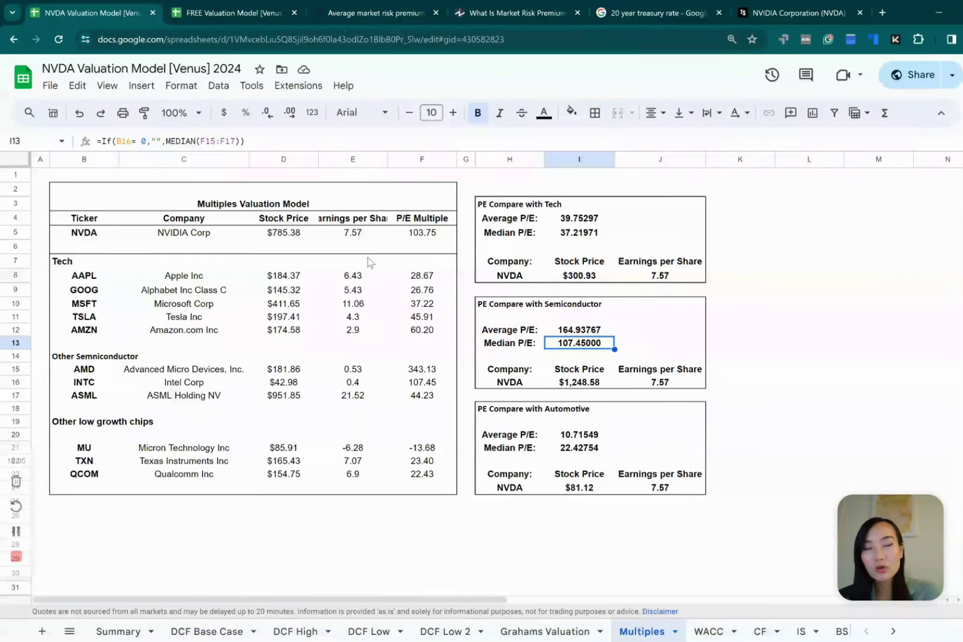
Step: Compare NVDA's P/E with the semiconductor average and inspect the semiconductor implied price formula
{"action": "left_click", "coordinate": [435, 237]}
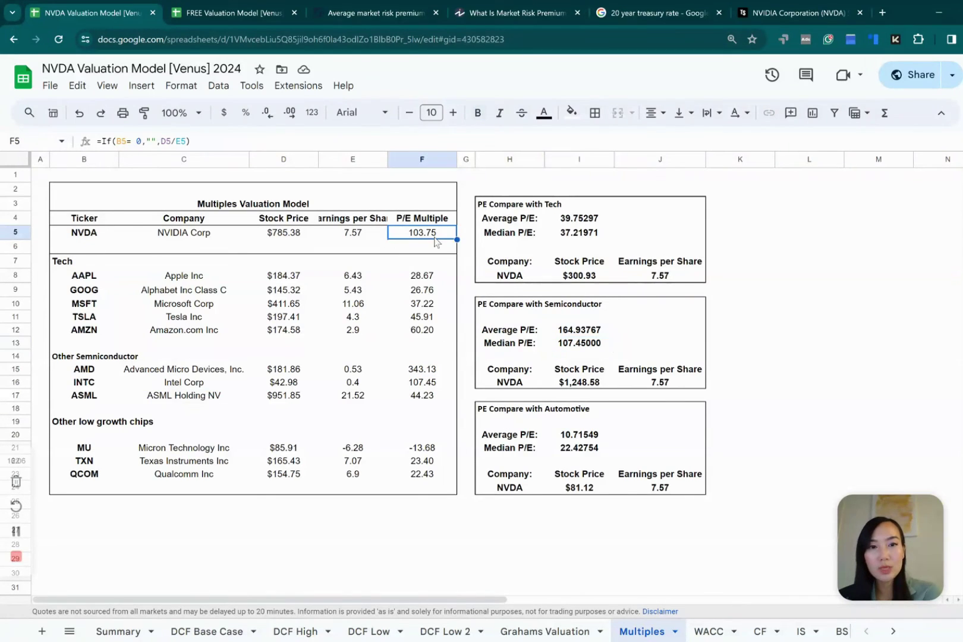
{"action": "left_click", "coordinate": [574, 332]}
{"action": "left_click", "coordinate": [589, 383]}
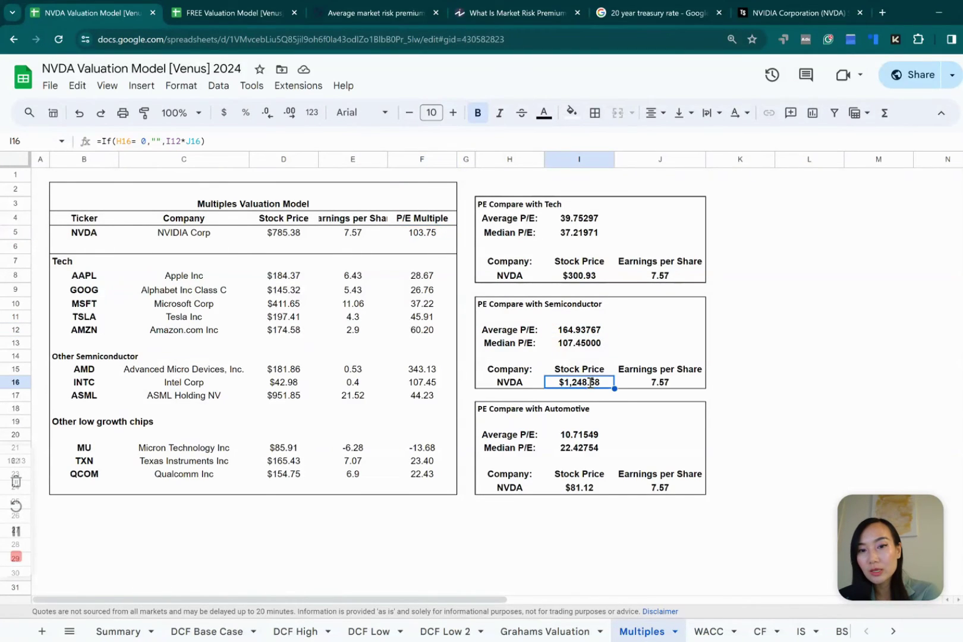
{"action": "double_click", "coordinate": [589, 384]}
{"action": "left_click", "coordinate": [755, 357]}
{"action": "left_click", "coordinate": [589, 384]}
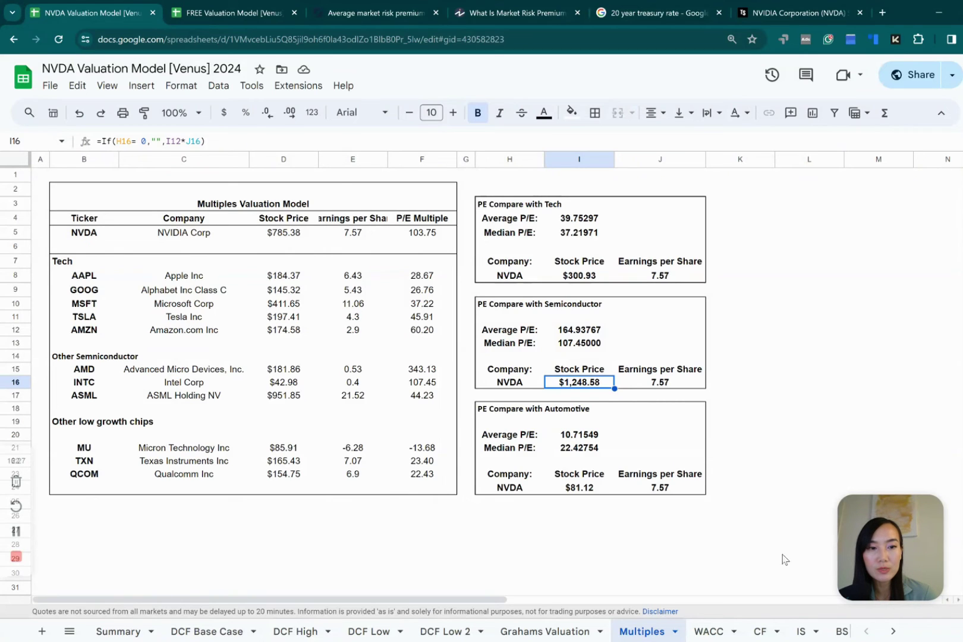
Step: Highlight the low-growth chip peers and compare the 107.45 semiconductor median with NVDA's 103.75 P/E
{"action": "left_click_drag", "start_coordinate": [99, 453], "coordinate": [416, 475]}
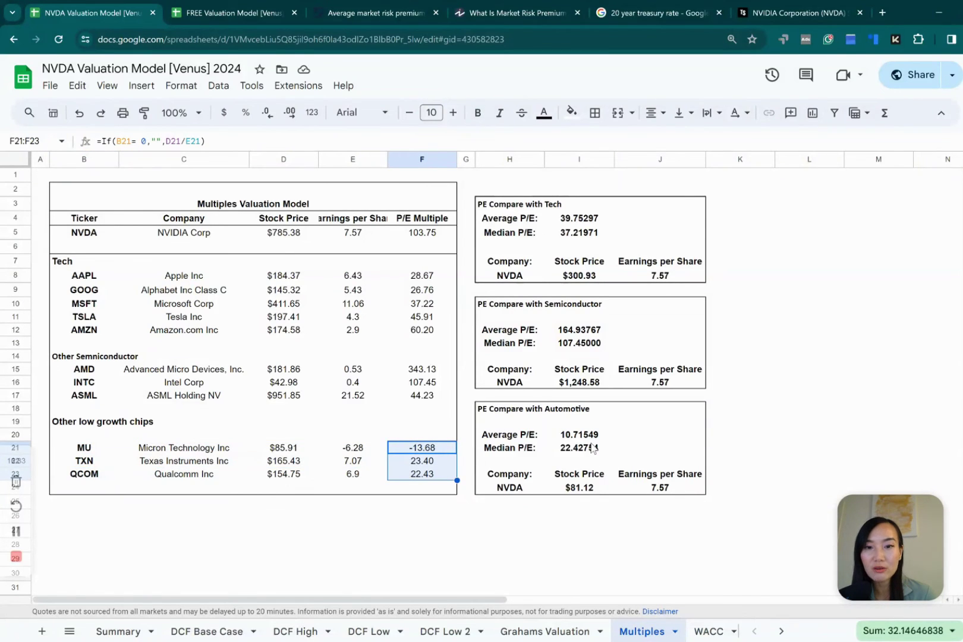
{"action": "left_click", "coordinate": [541, 371]}
{"action": "left_click", "coordinate": [636, 333]}
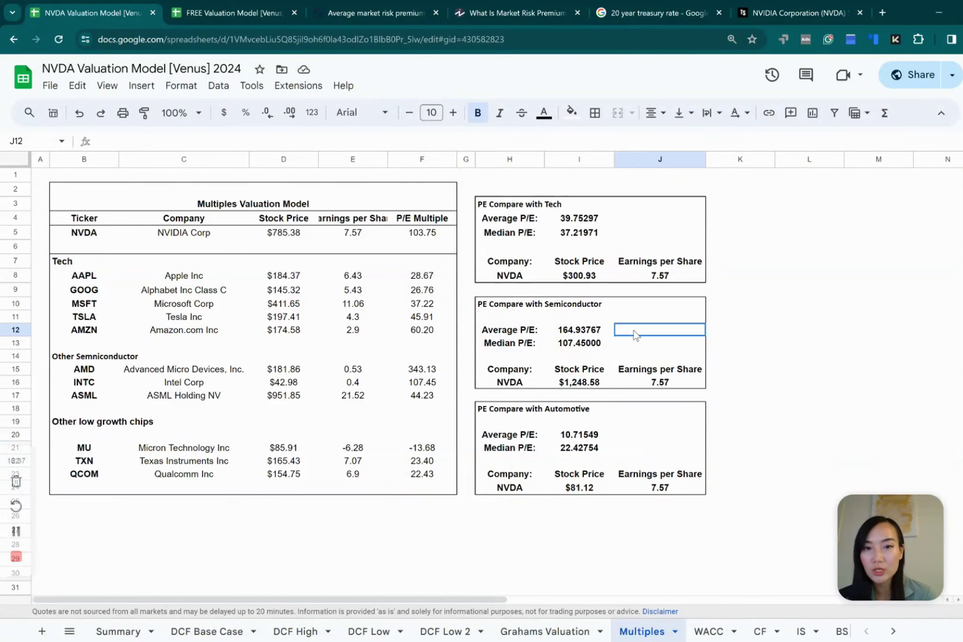
{"action": "left_click", "coordinate": [595, 346]}
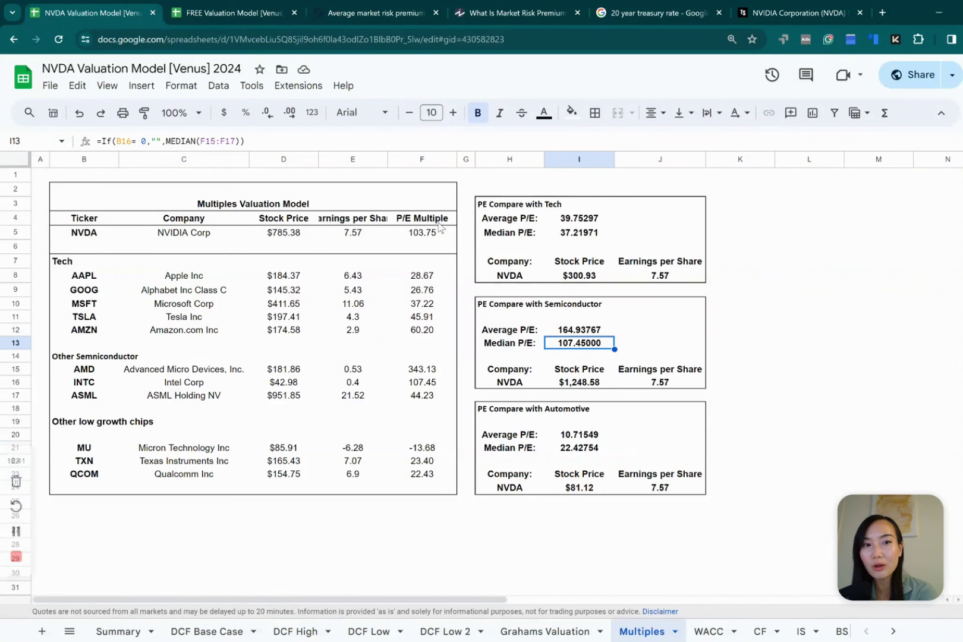
{"action": "left_click", "coordinate": [423, 236]}
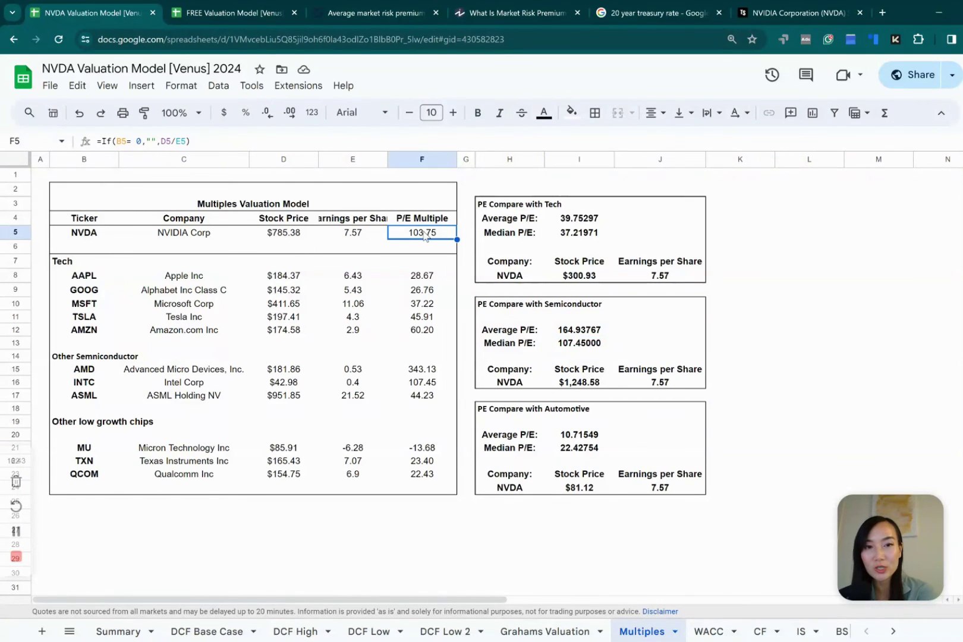